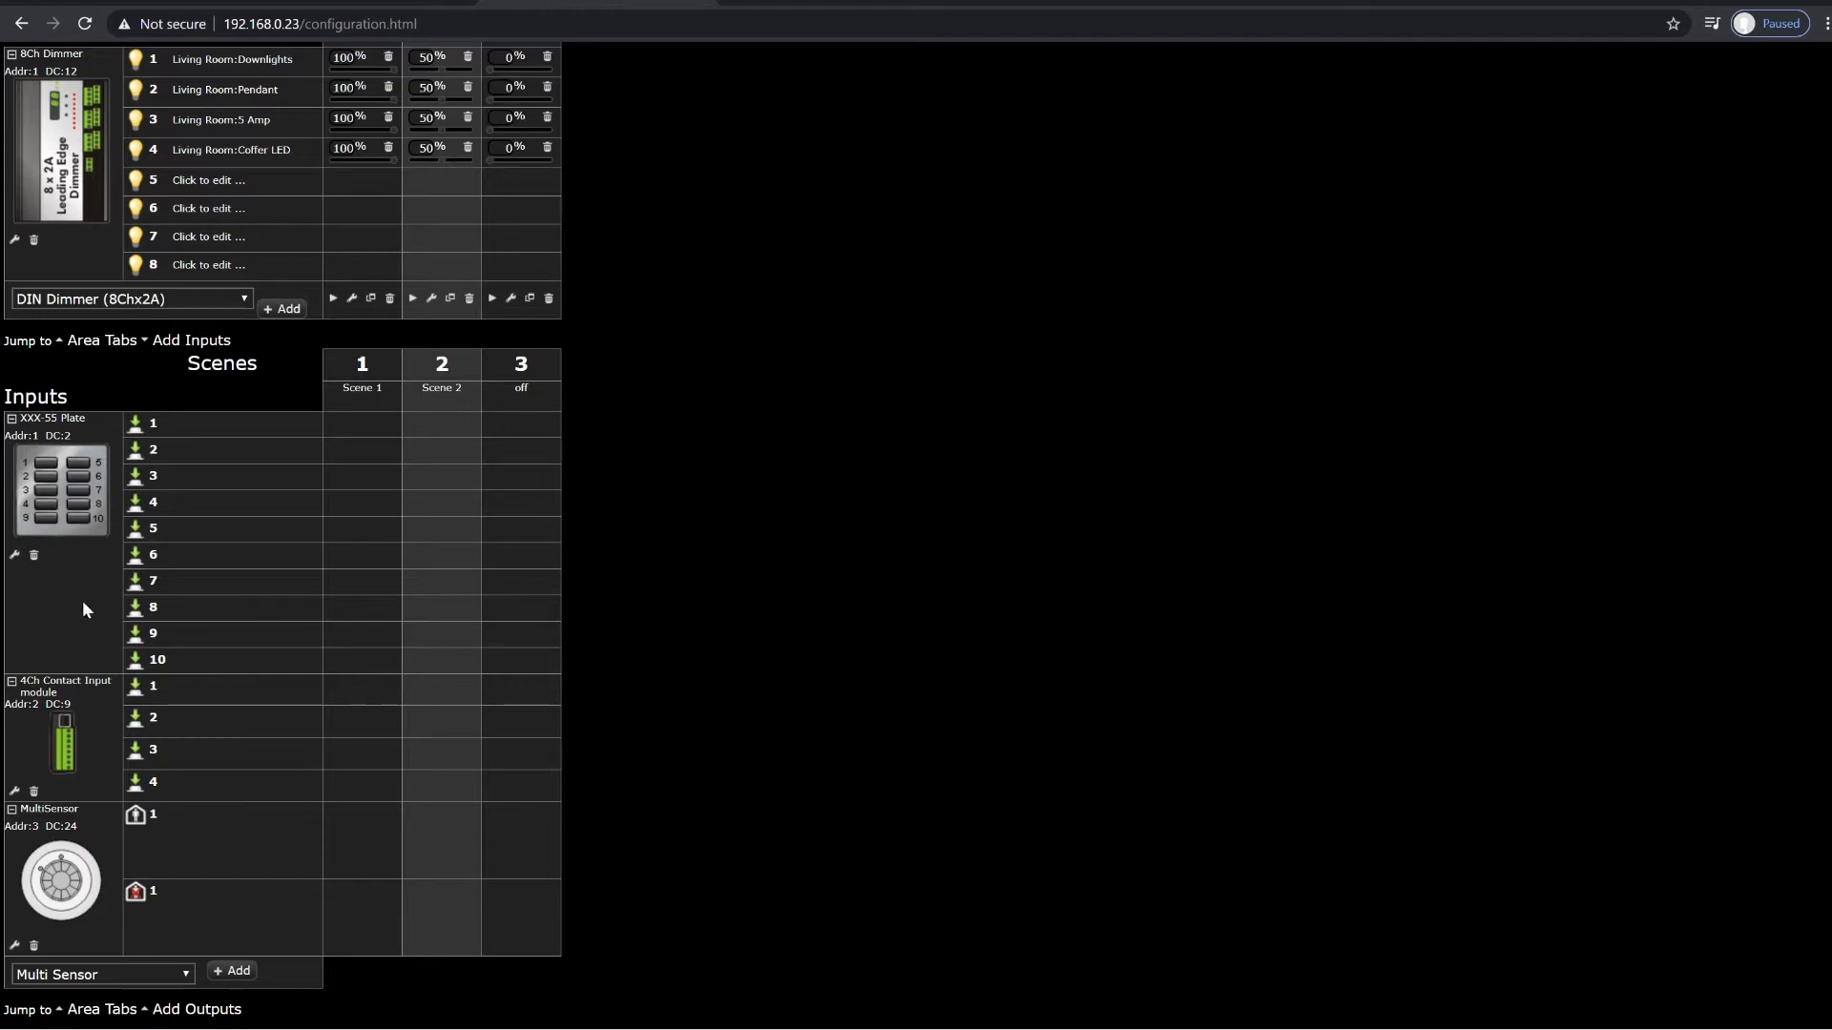
# Step: Enable the hold, short-release and hold-release events for button 1 of the XXX-55 plate
pyautogui.click(14, 554)
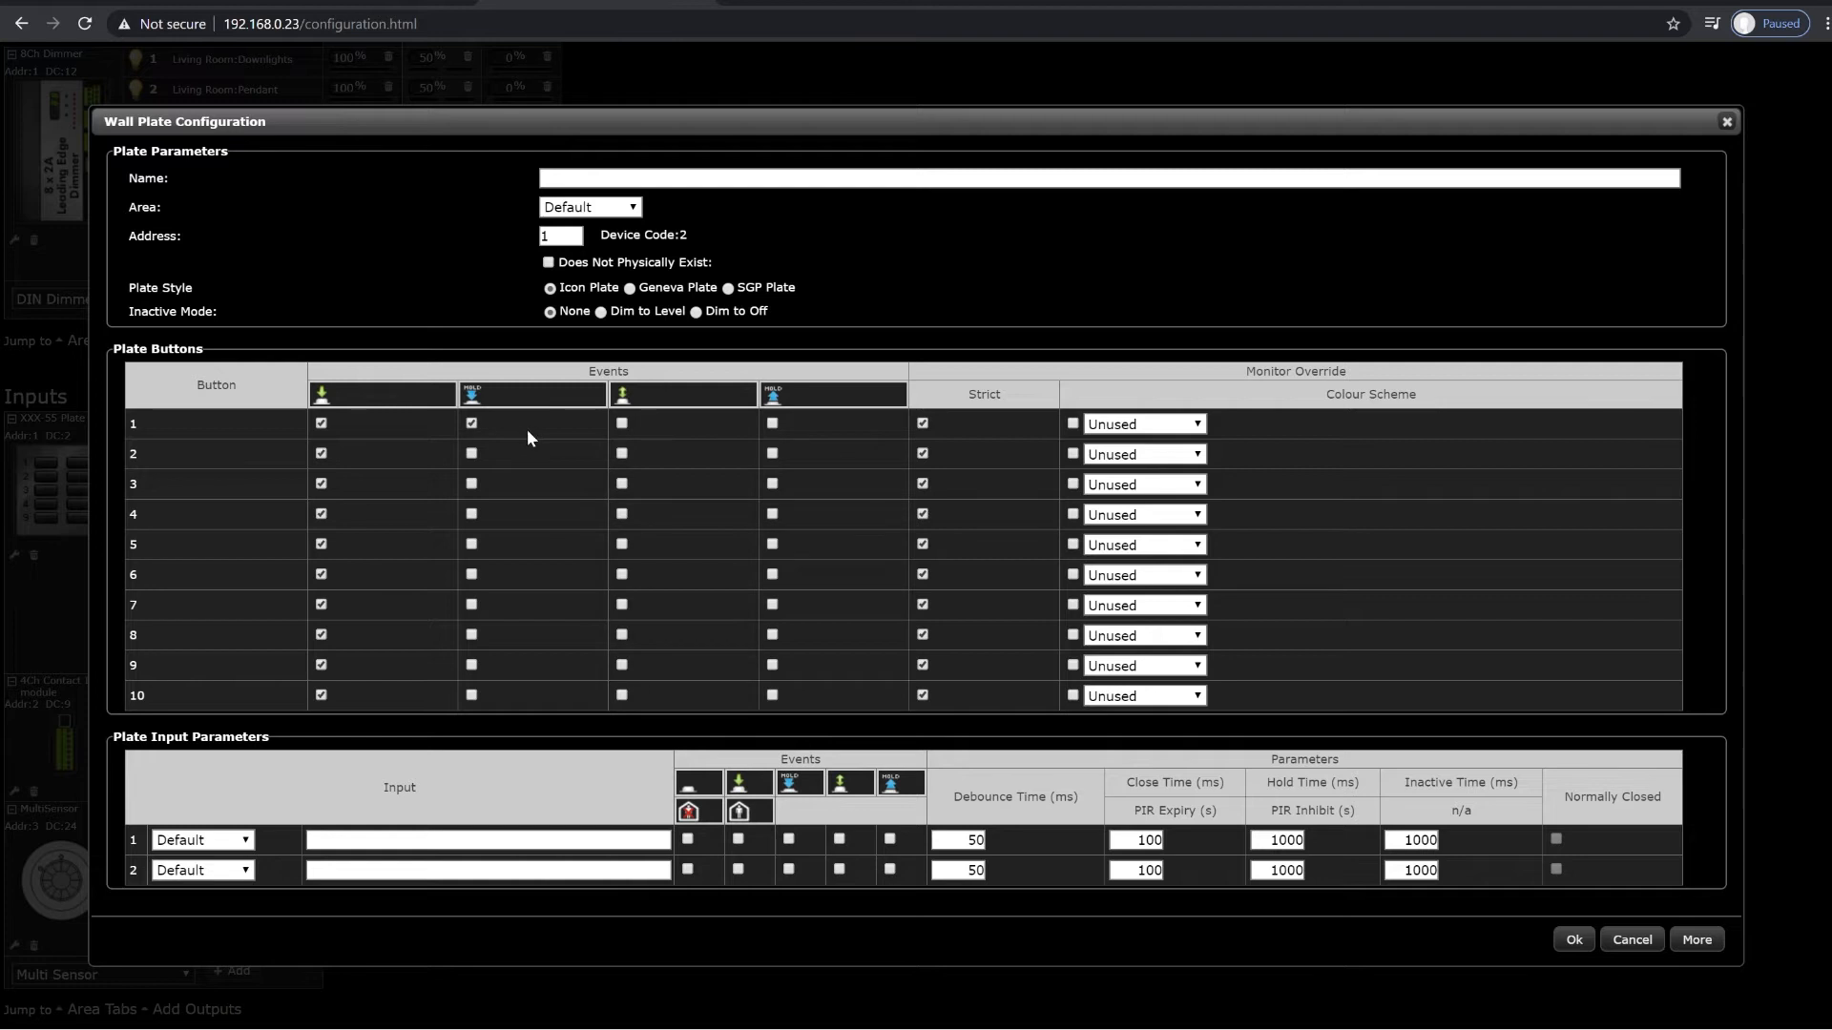
pyautogui.click(623, 425)
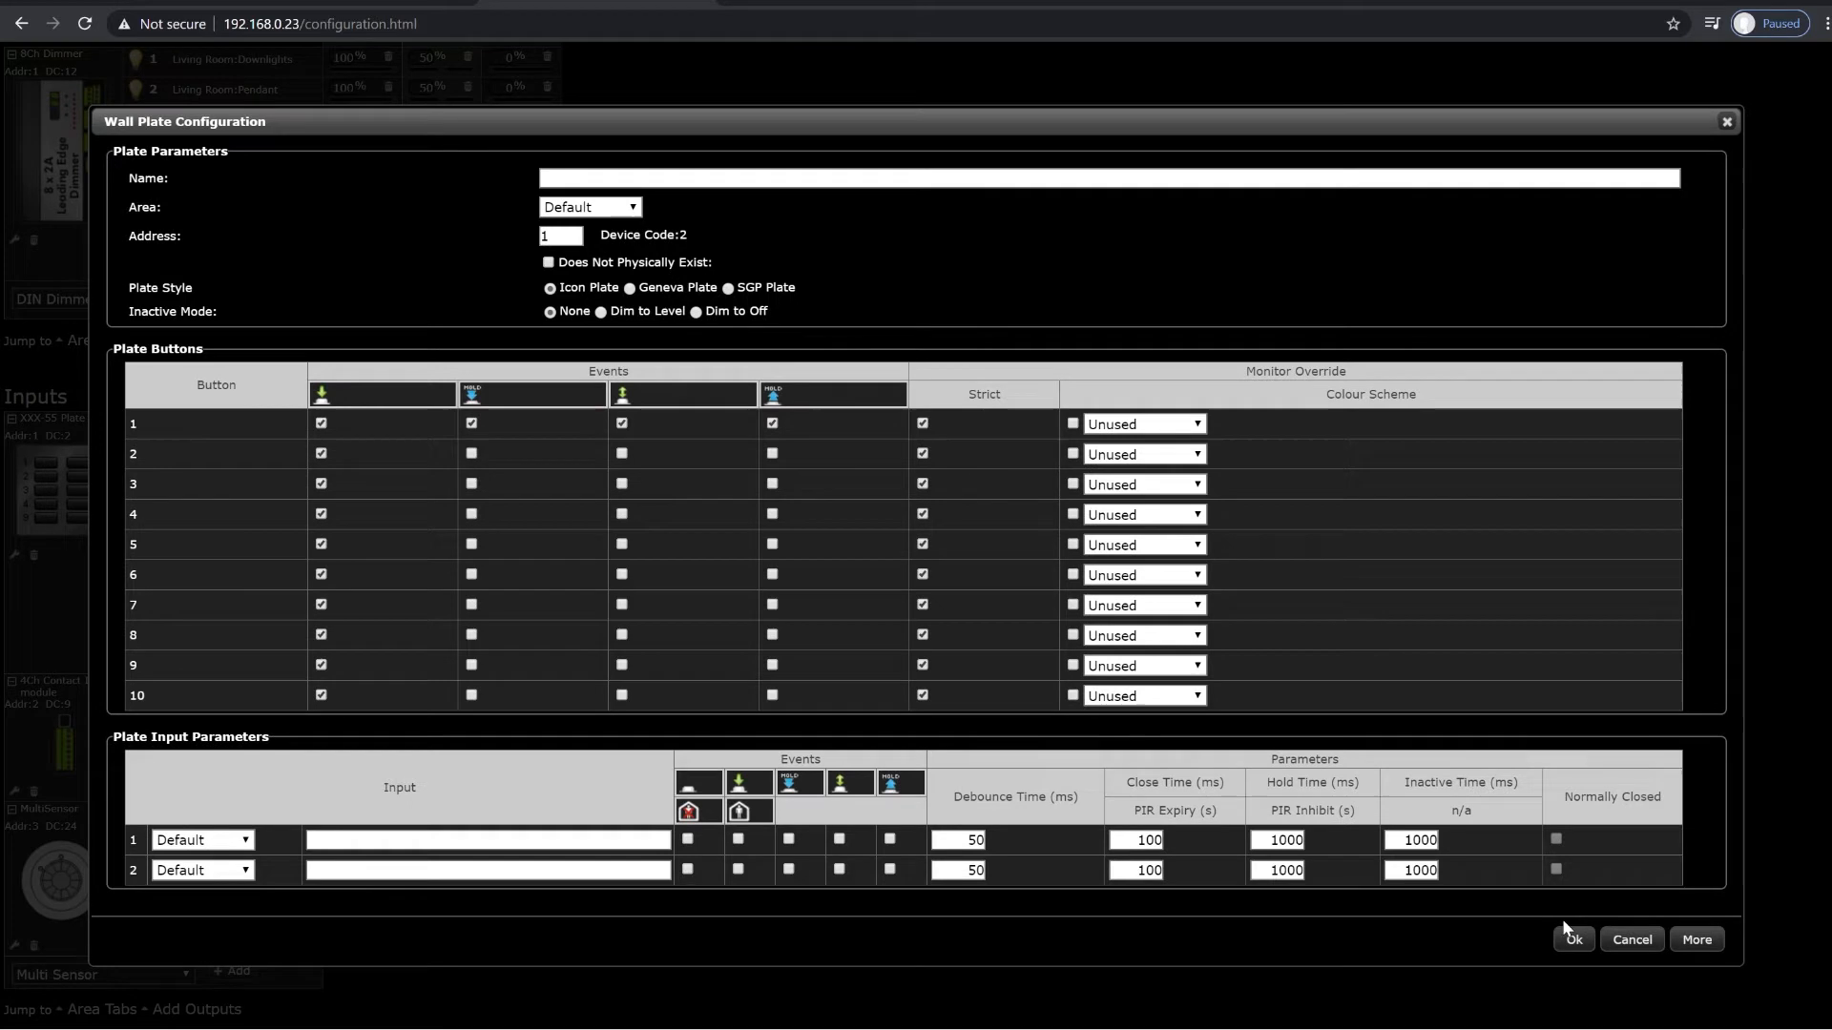
pyautogui.click(1561, 919)
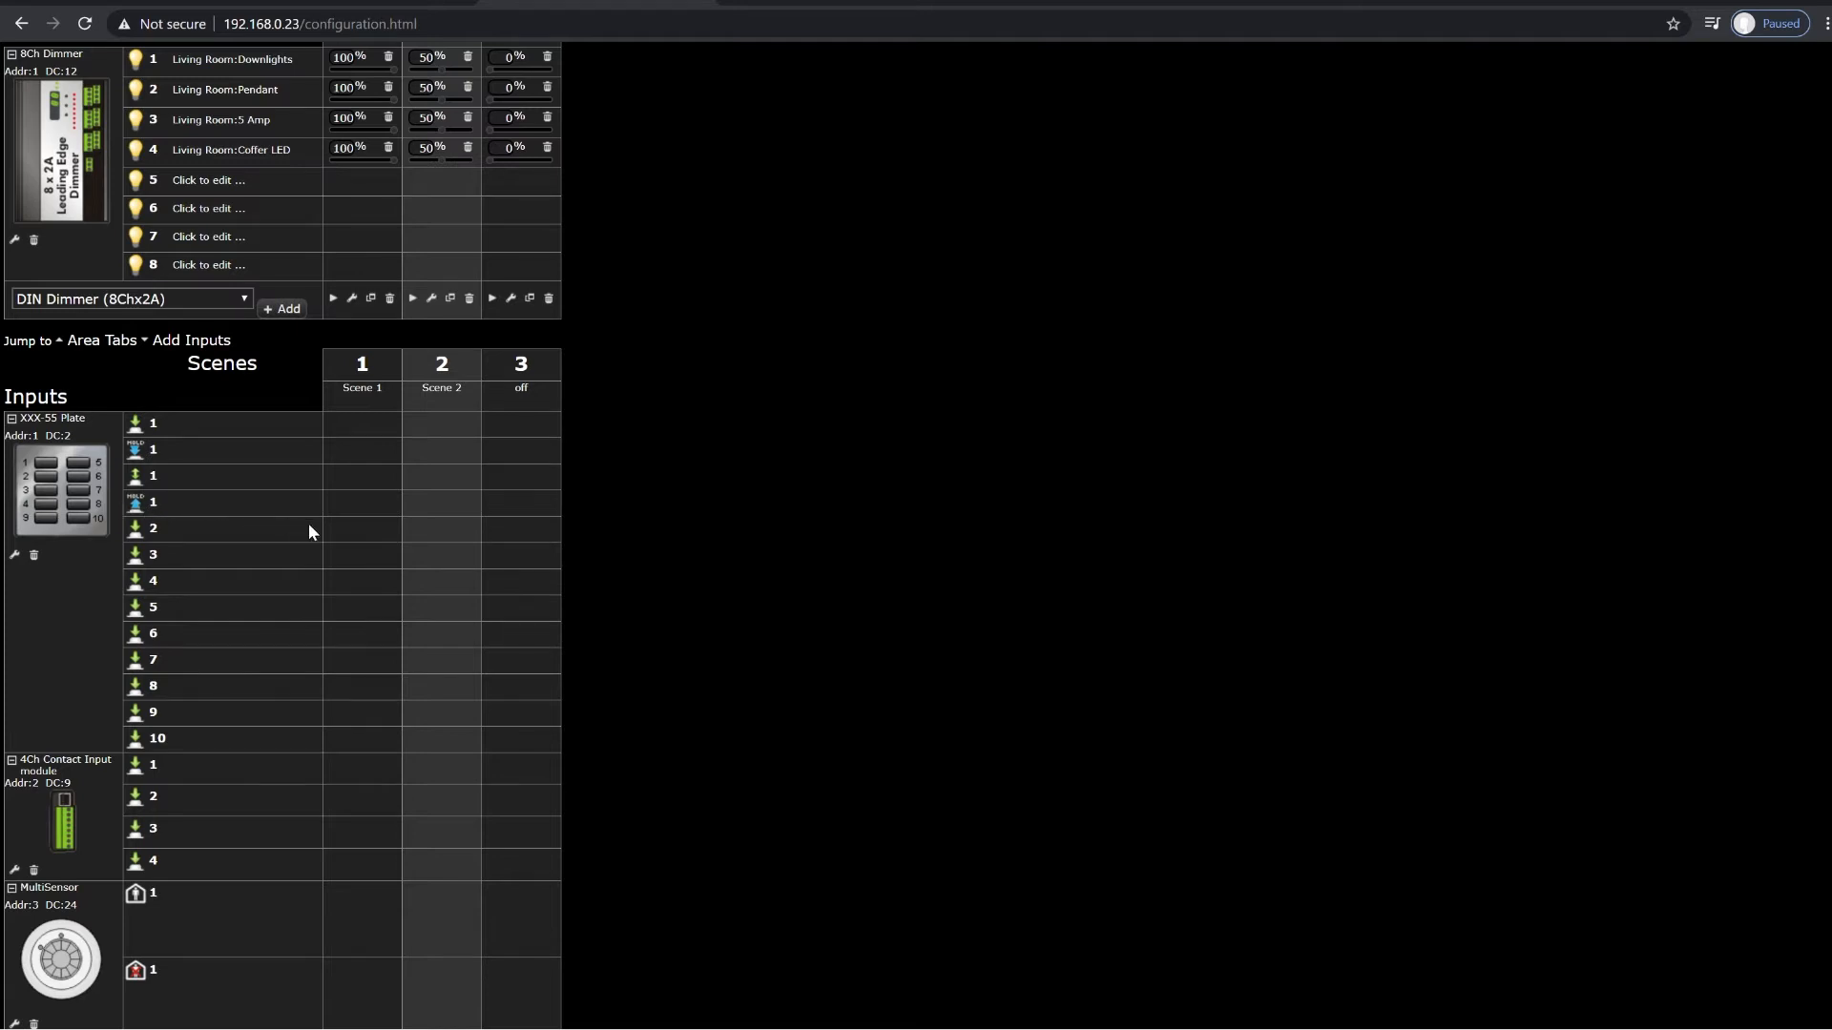
# Step: On plate button 1, assign Recall of Scene 1 to the short-release event and Recall of the off scene to the hold event
pyautogui.click(355, 473)
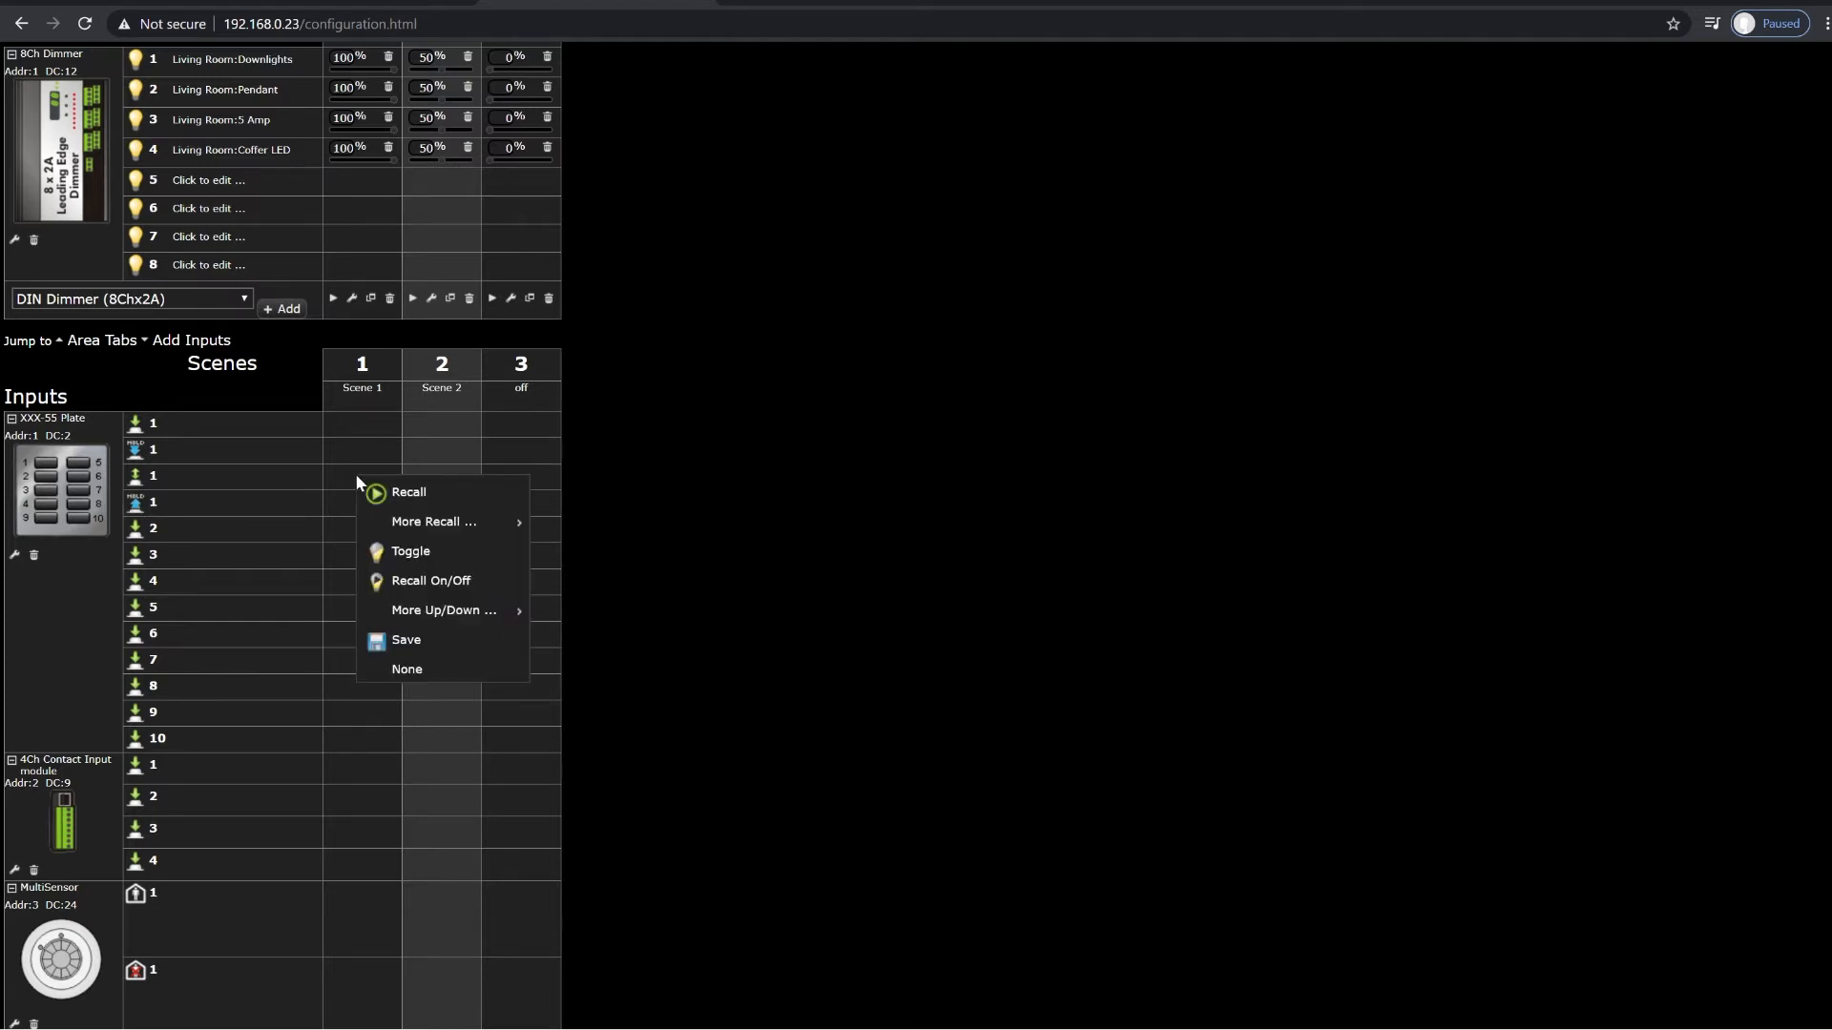
pyautogui.click(401, 491)
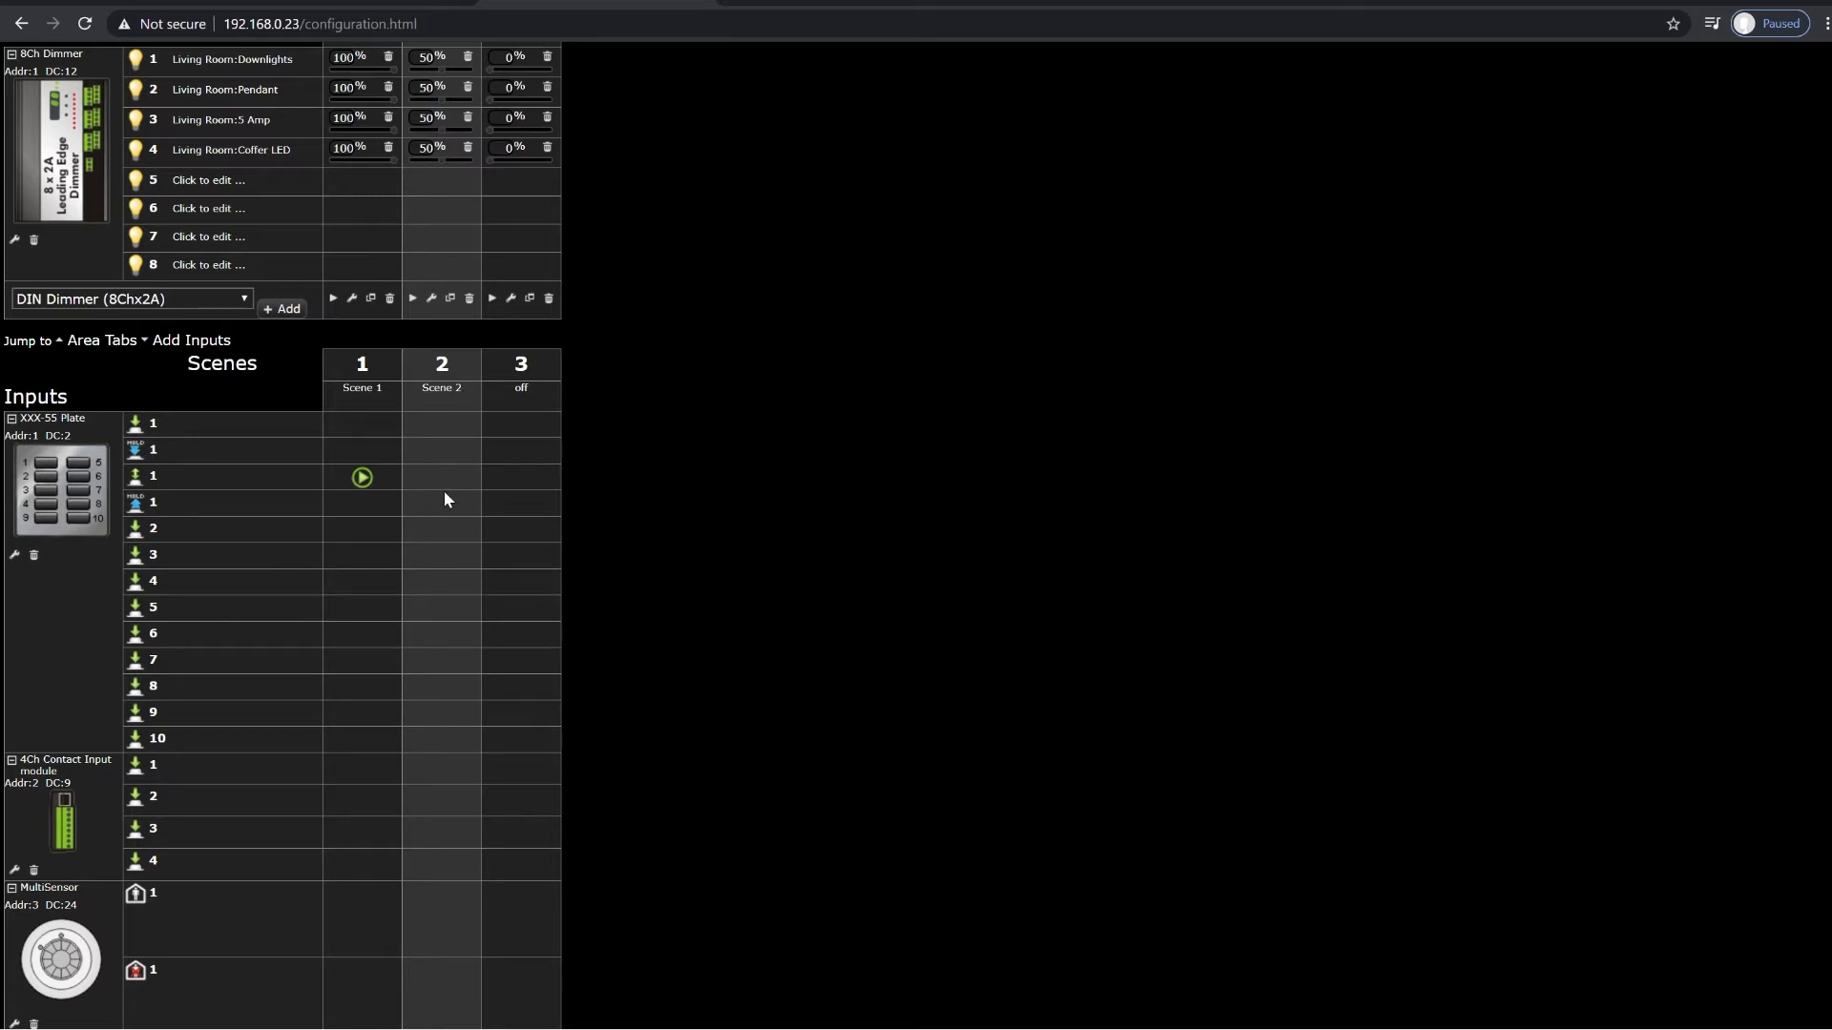
pyautogui.click(521, 456)
pyautogui.click(572, 463)
# Step: Test plate button 1 on the Control & Adjust page with a short press and a long hold
pyautogui.scroll(3, 720, 640)
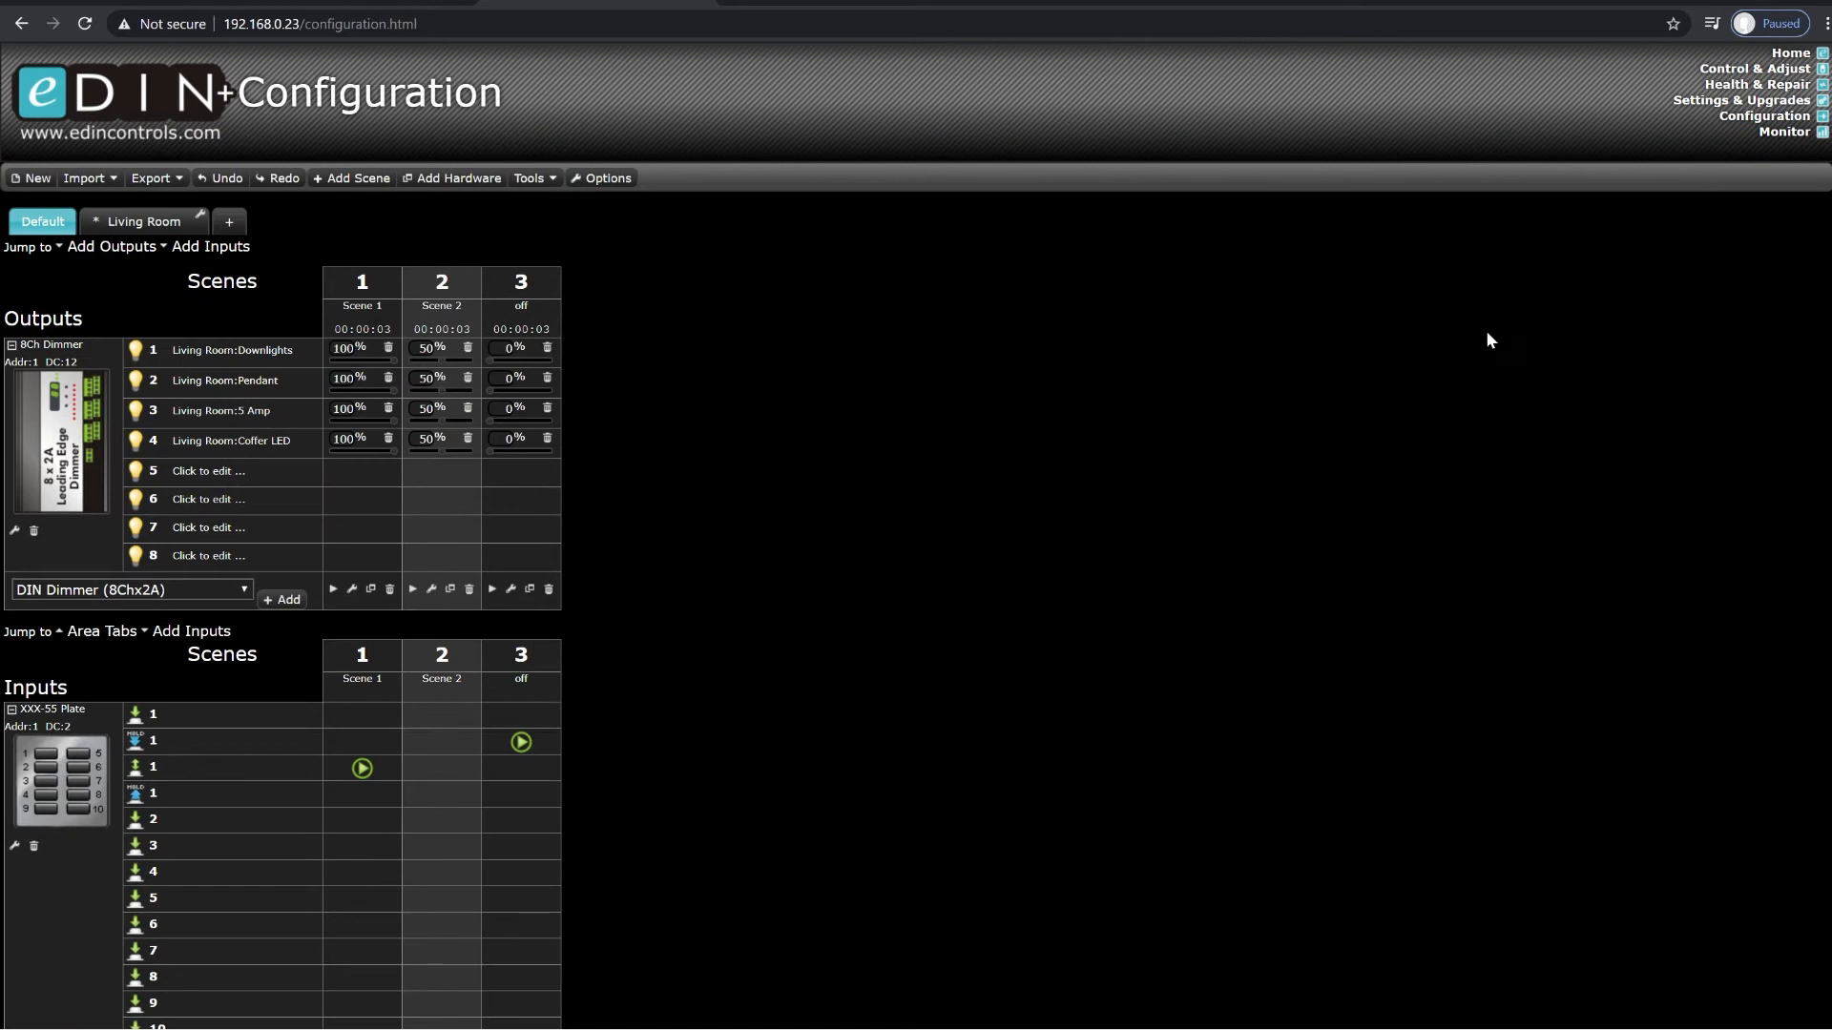
pyautogui.click(1723, 69)
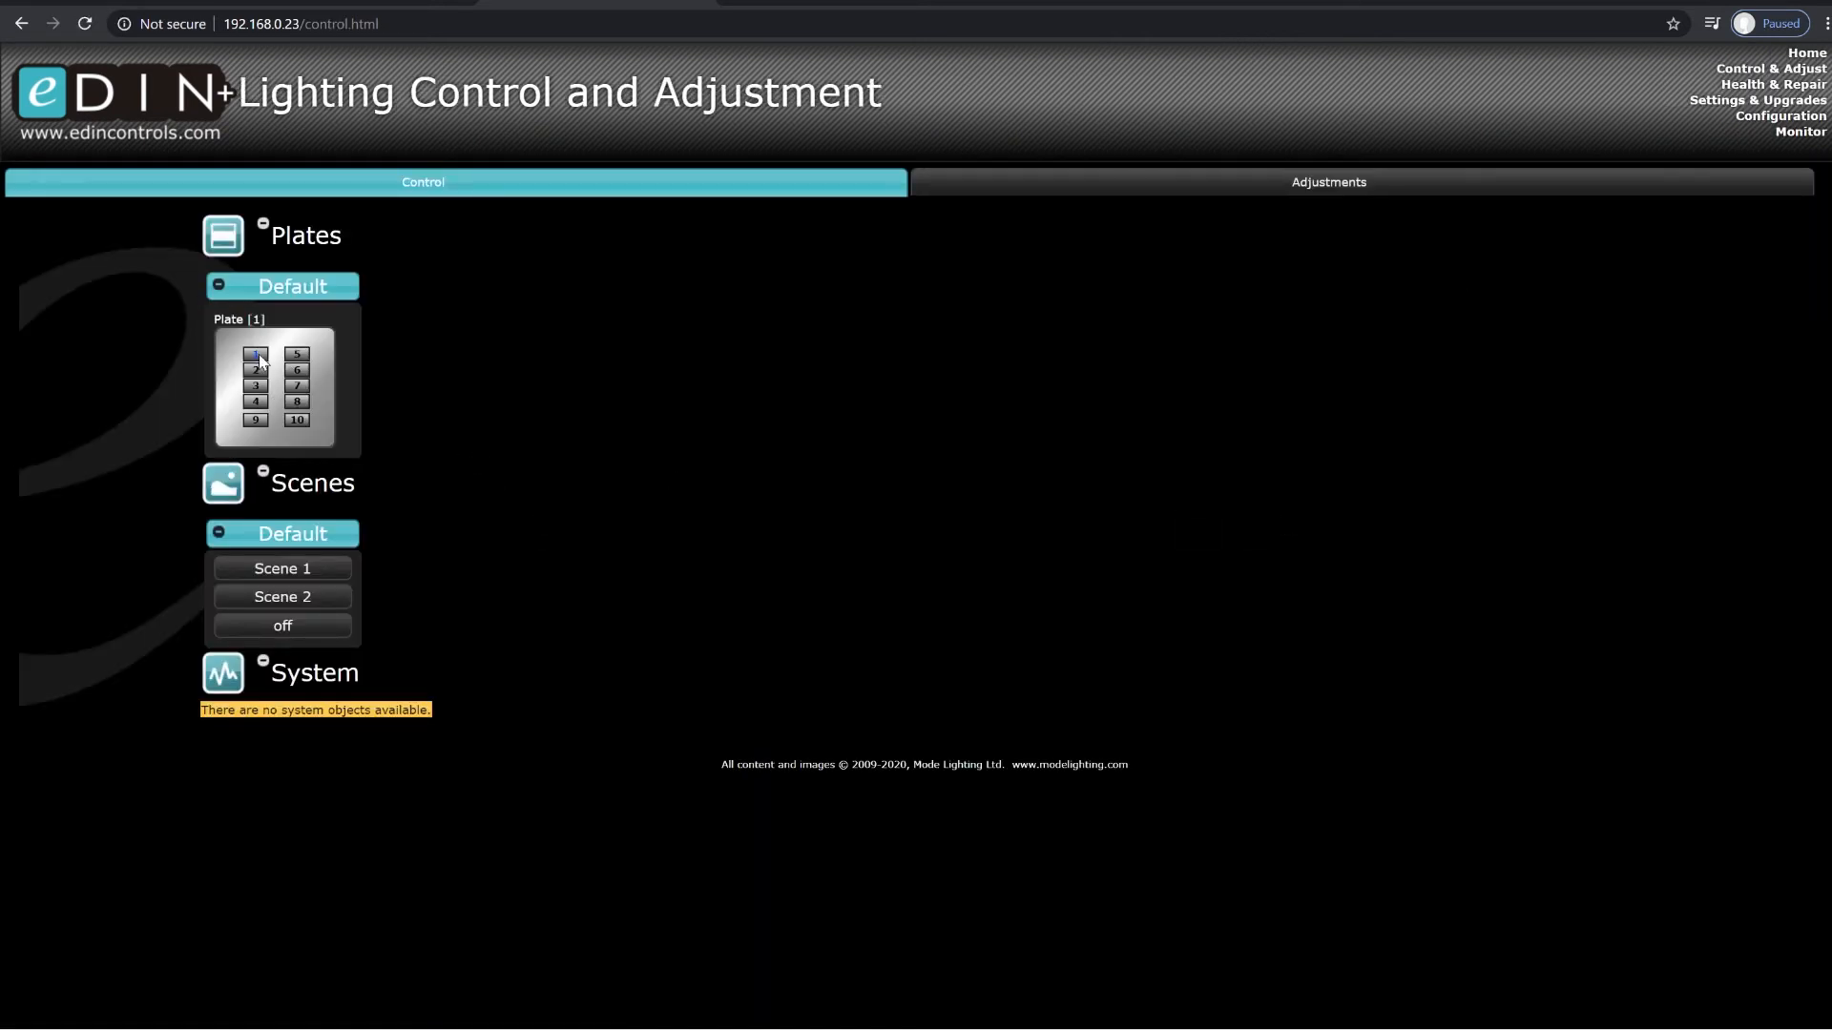
pyautogui.click(255, 355)
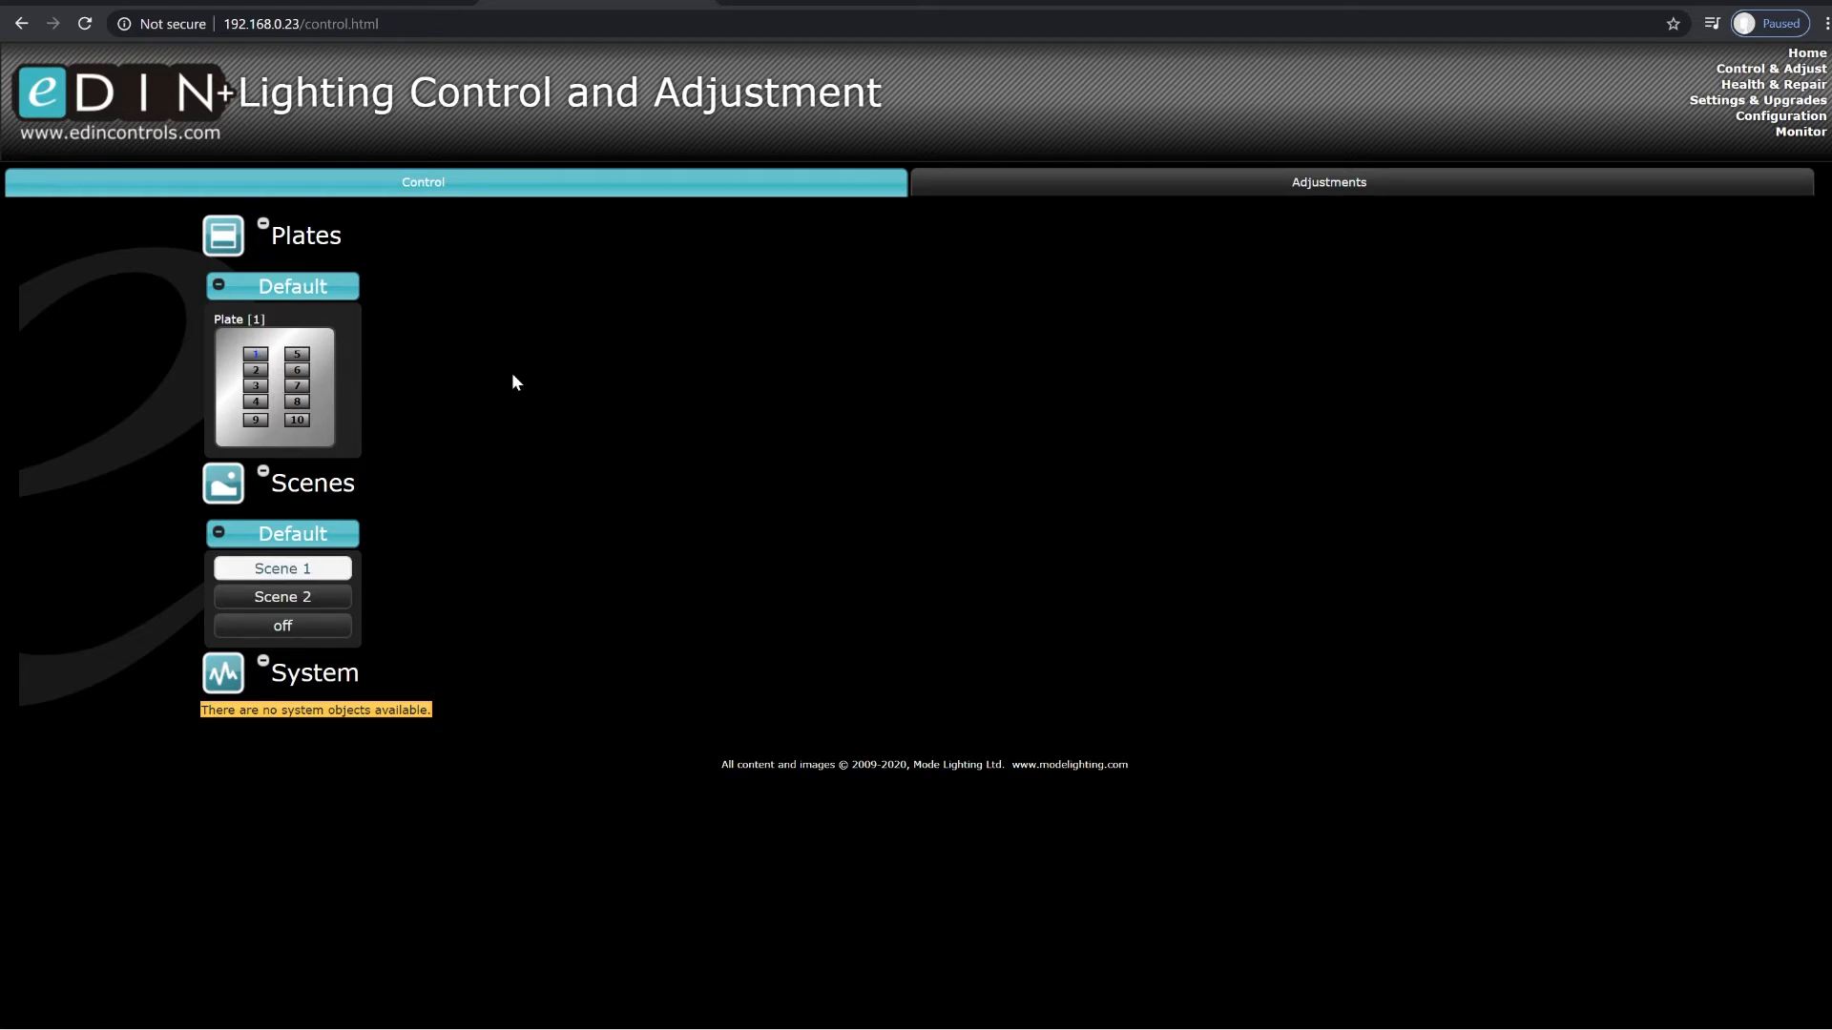
pyautogui.click(255, 358)
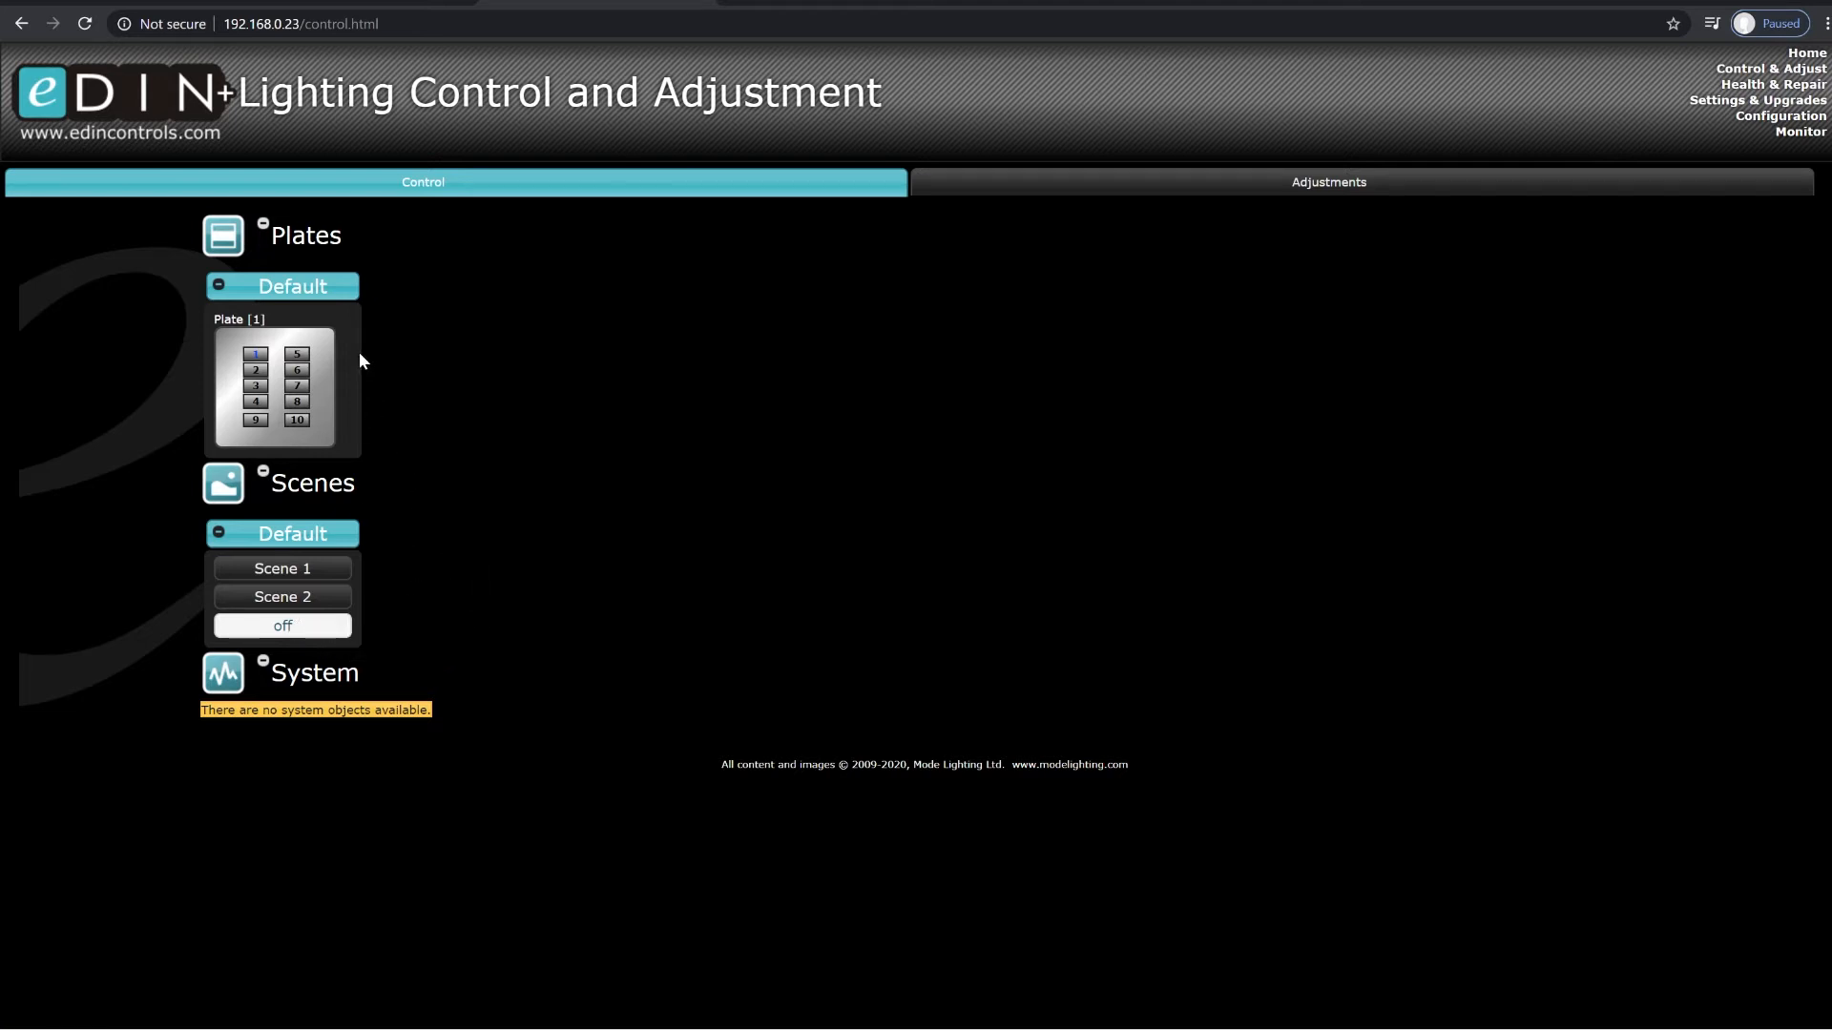
# Step: In the configuration of the 4Ch Contact Input module, enable all five events for contact input 1
pyautogui.click(1757, 120)
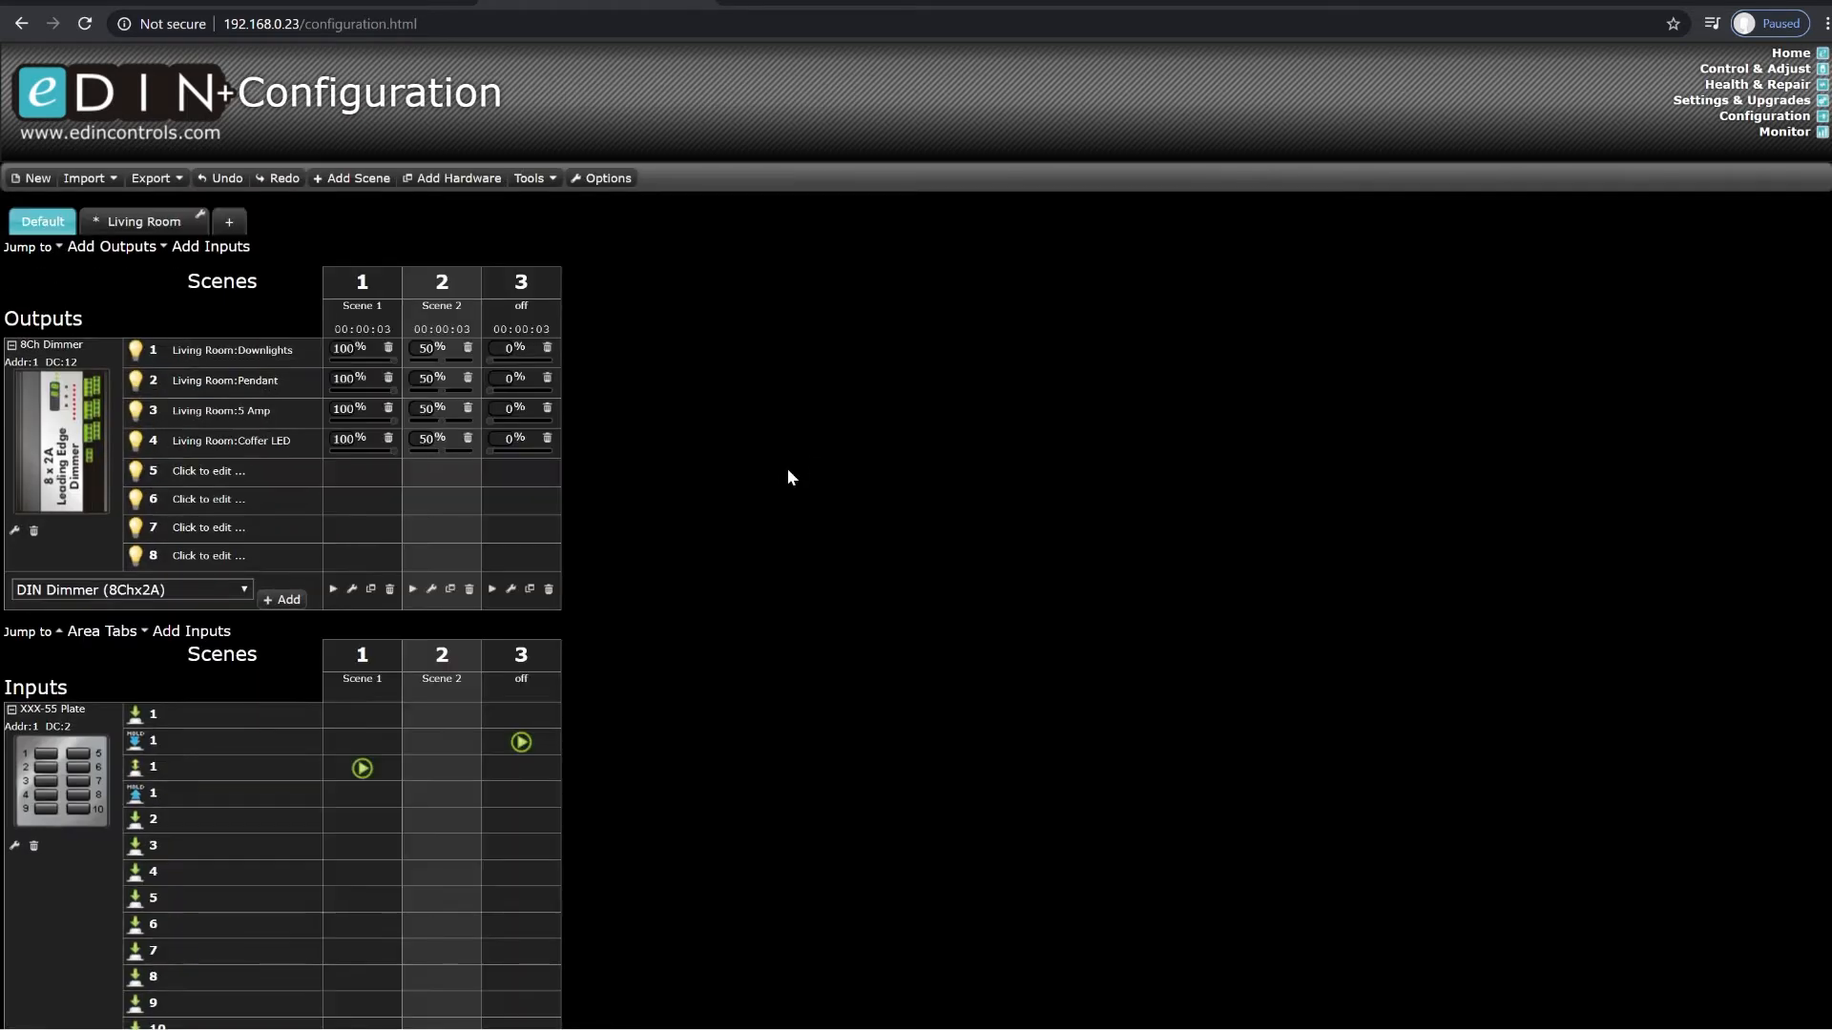
pyautogui.scroll(-4, 792, 467)
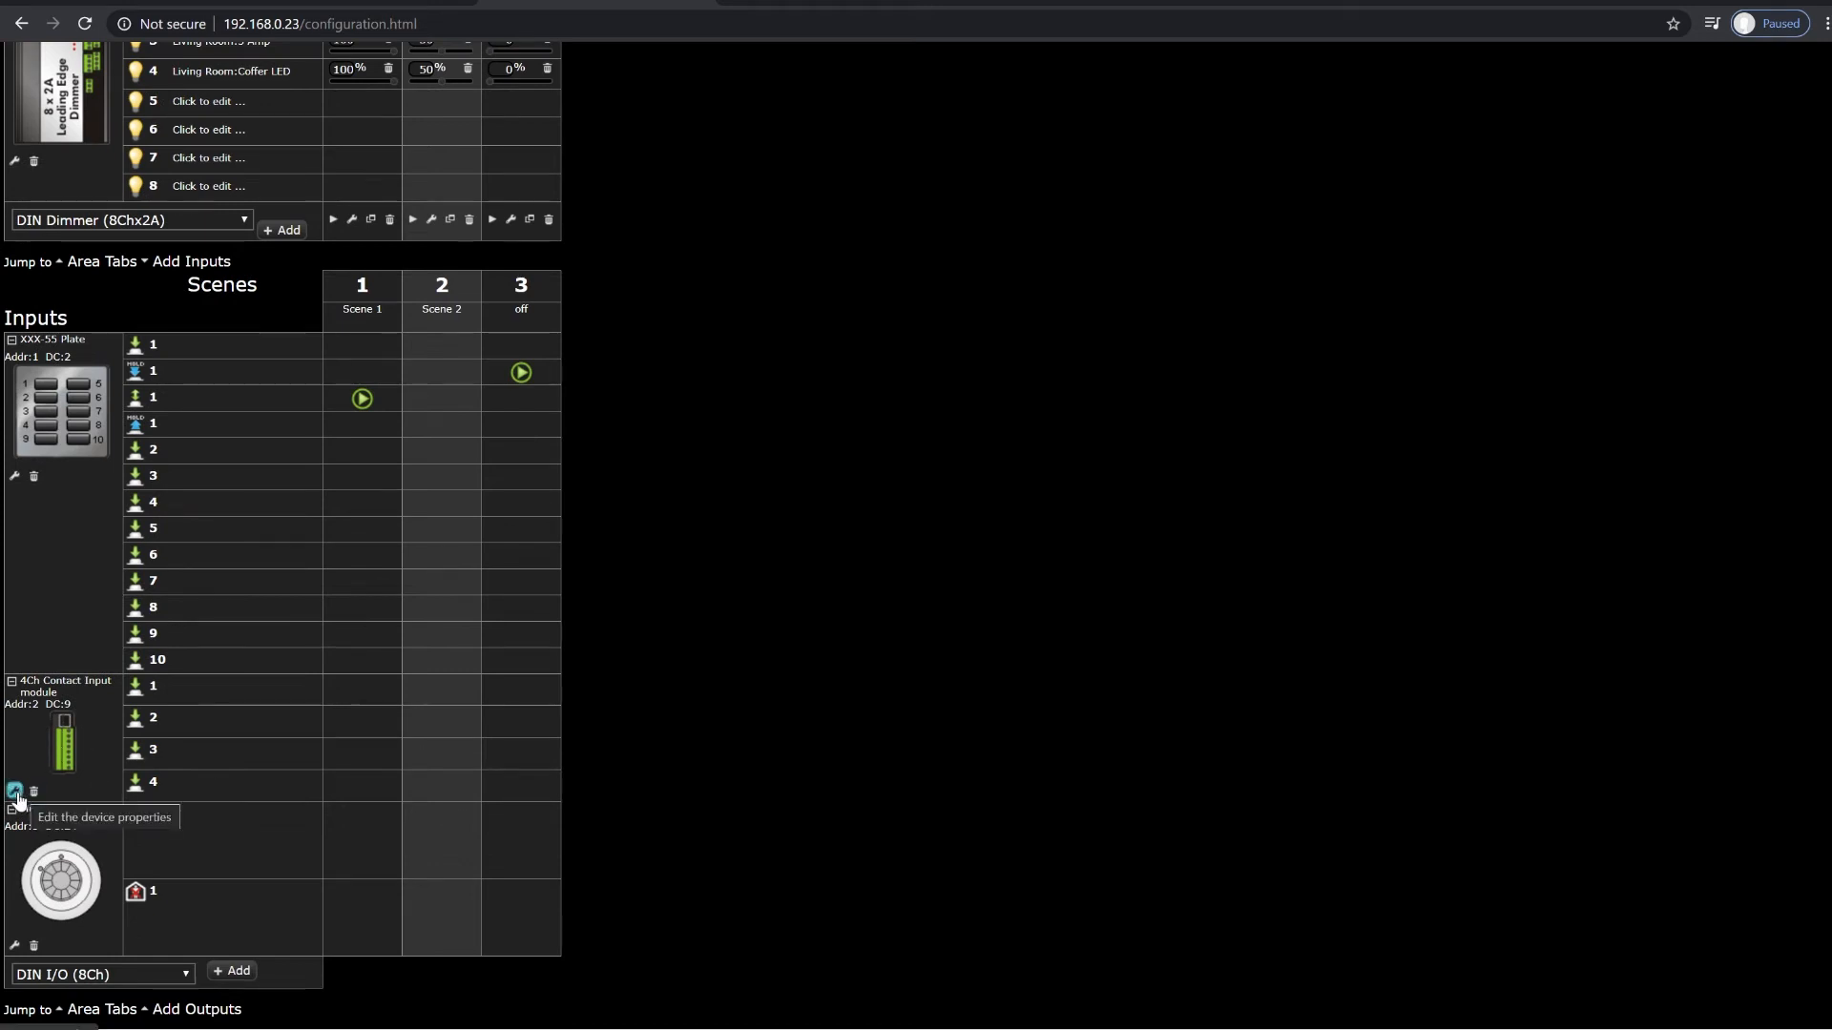
pyautogui.click(14, 791)
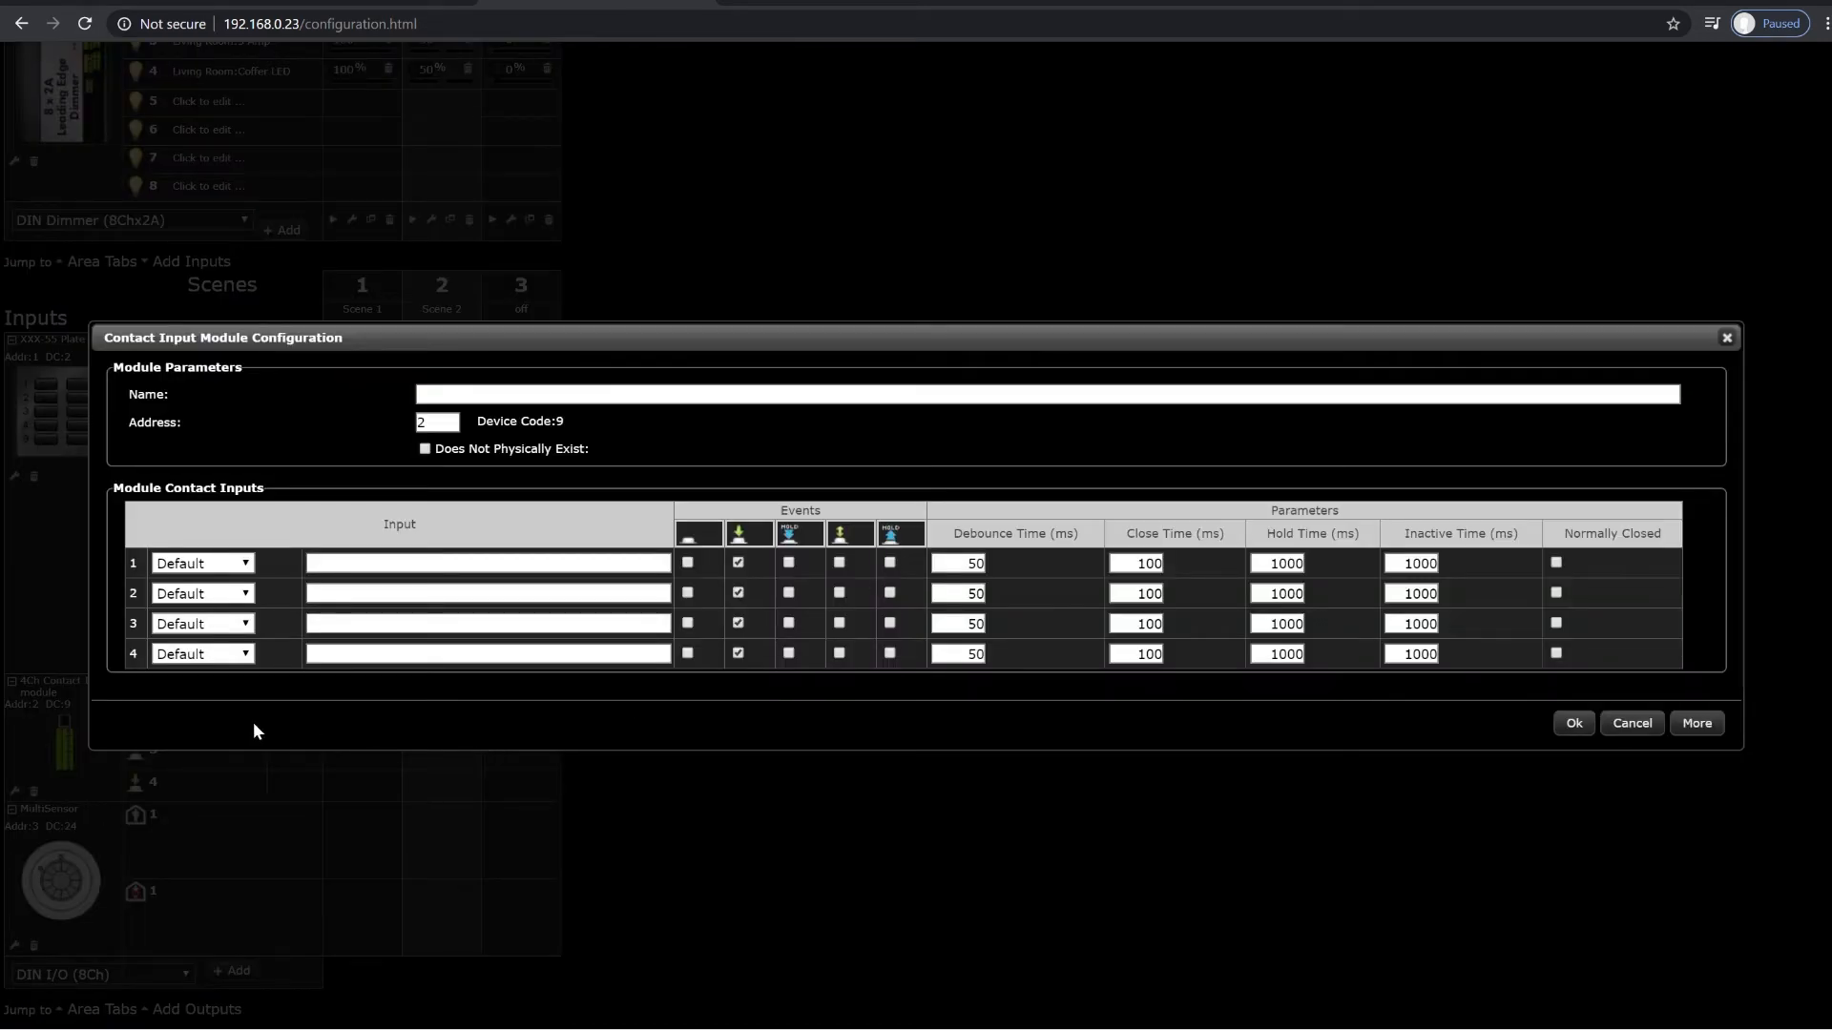
pyautogui.click(789, 564)
pyautogui.click(891, 562)
pyautogui.click(688, 563)
pyautogui.click(1571, 724)
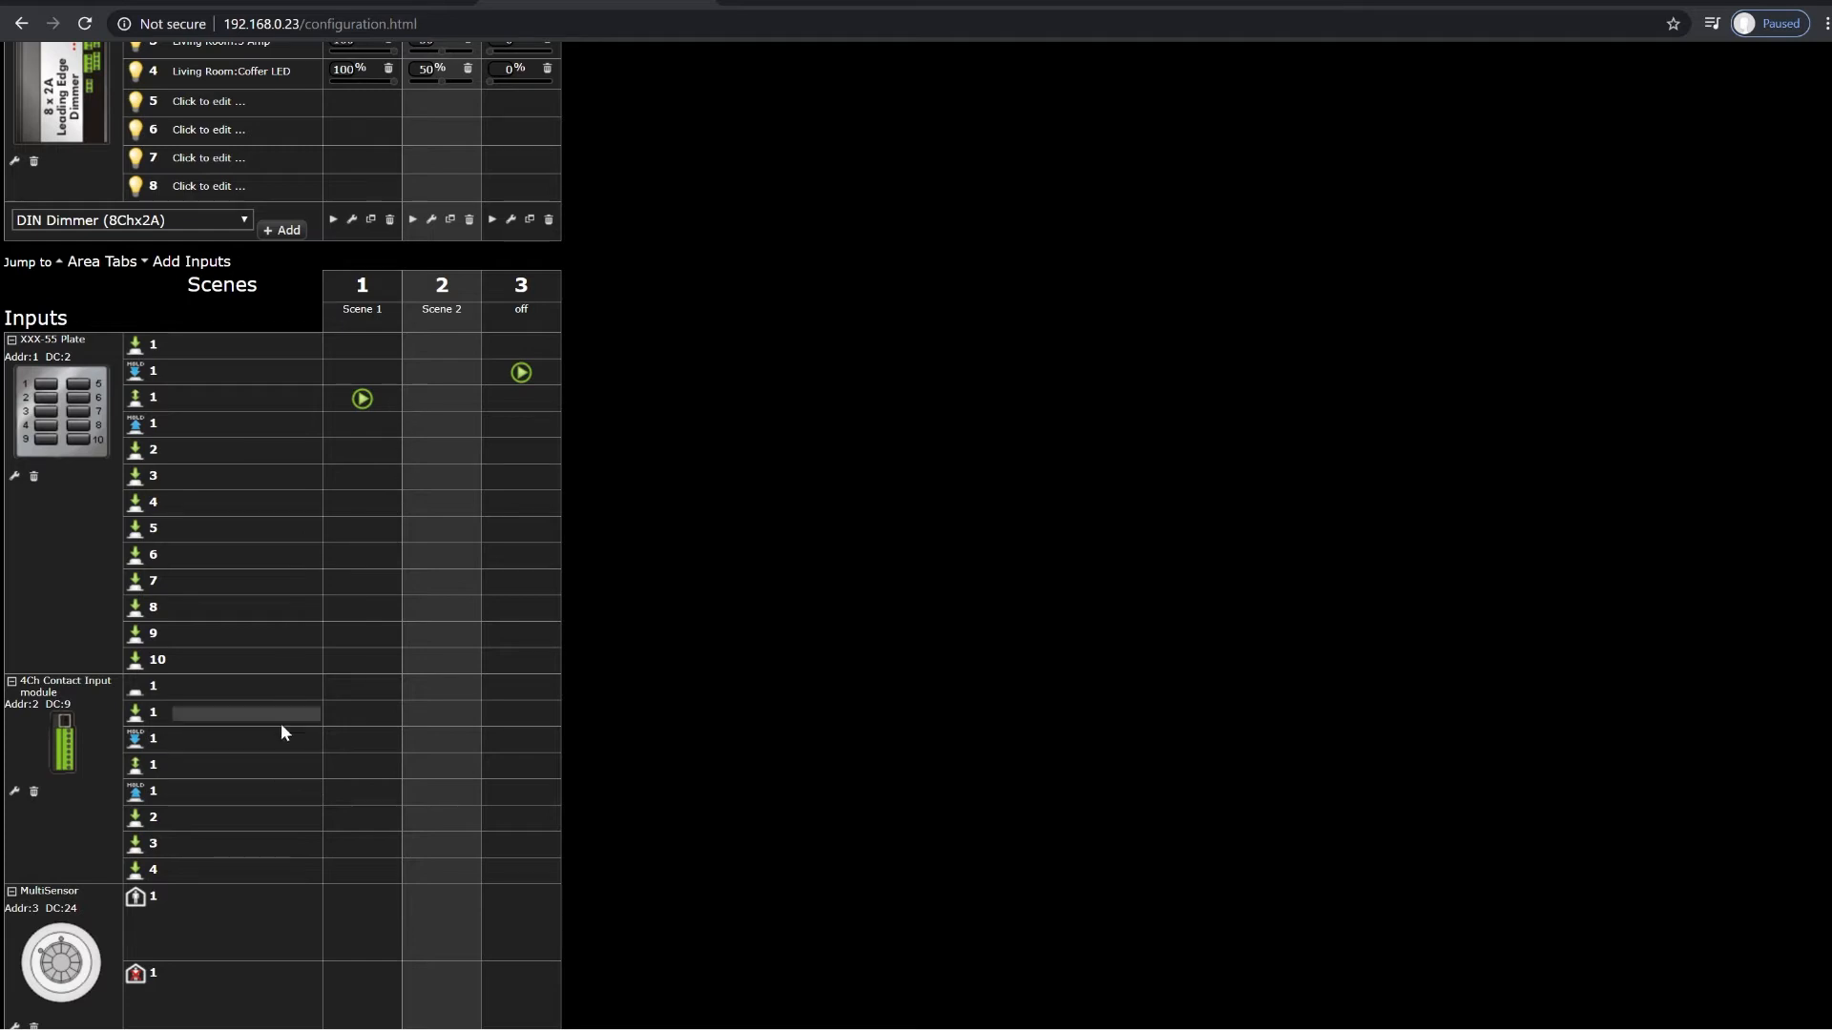
# Step: On contact input 1, assign Recall of Scene 1 to the short-release event and Recall of the off scene to the hold event
pyautogui.click(360, 765)
pyautogui.click(496, 783)
pyautogui.click(500, 741)
pyautogui.click(542, 758)
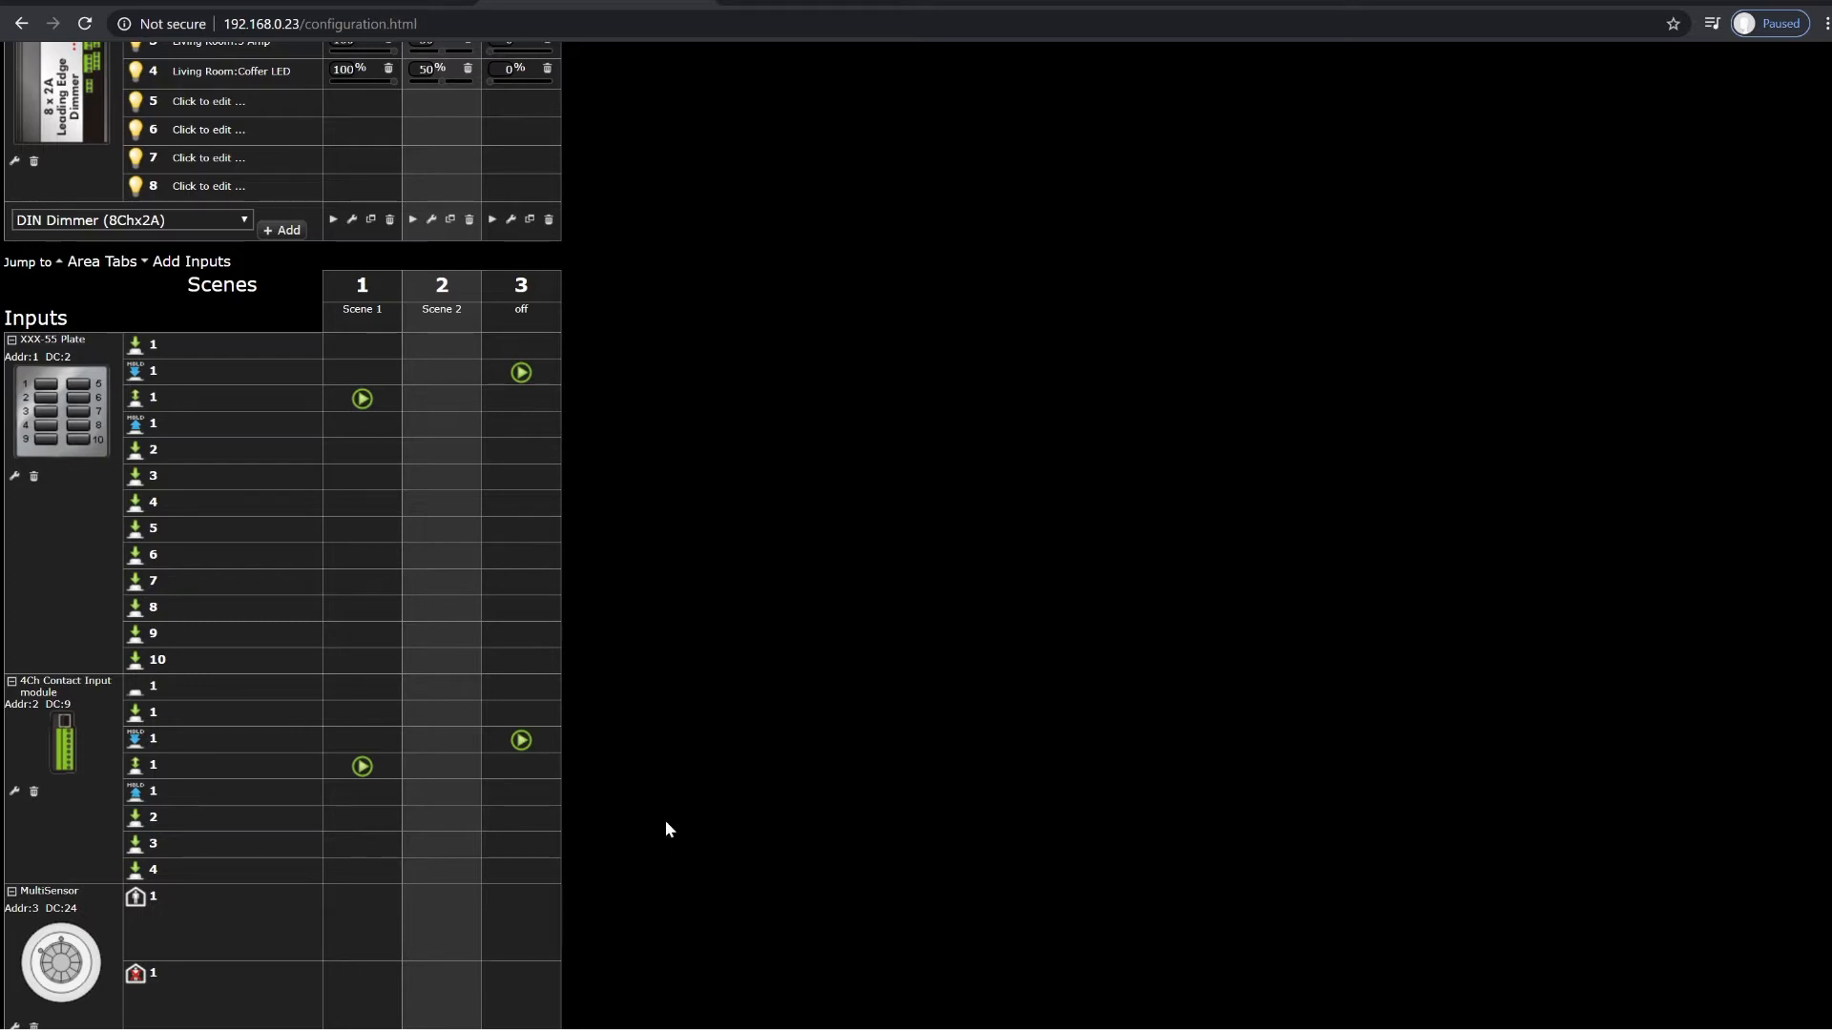
# Step: On the XXX-52 plate, assign Recall of Scenes 1 to 4 to buttons 1 to 4 and Recall of the off scene to button 9
pyautogui.scroll(1, 708, 740)
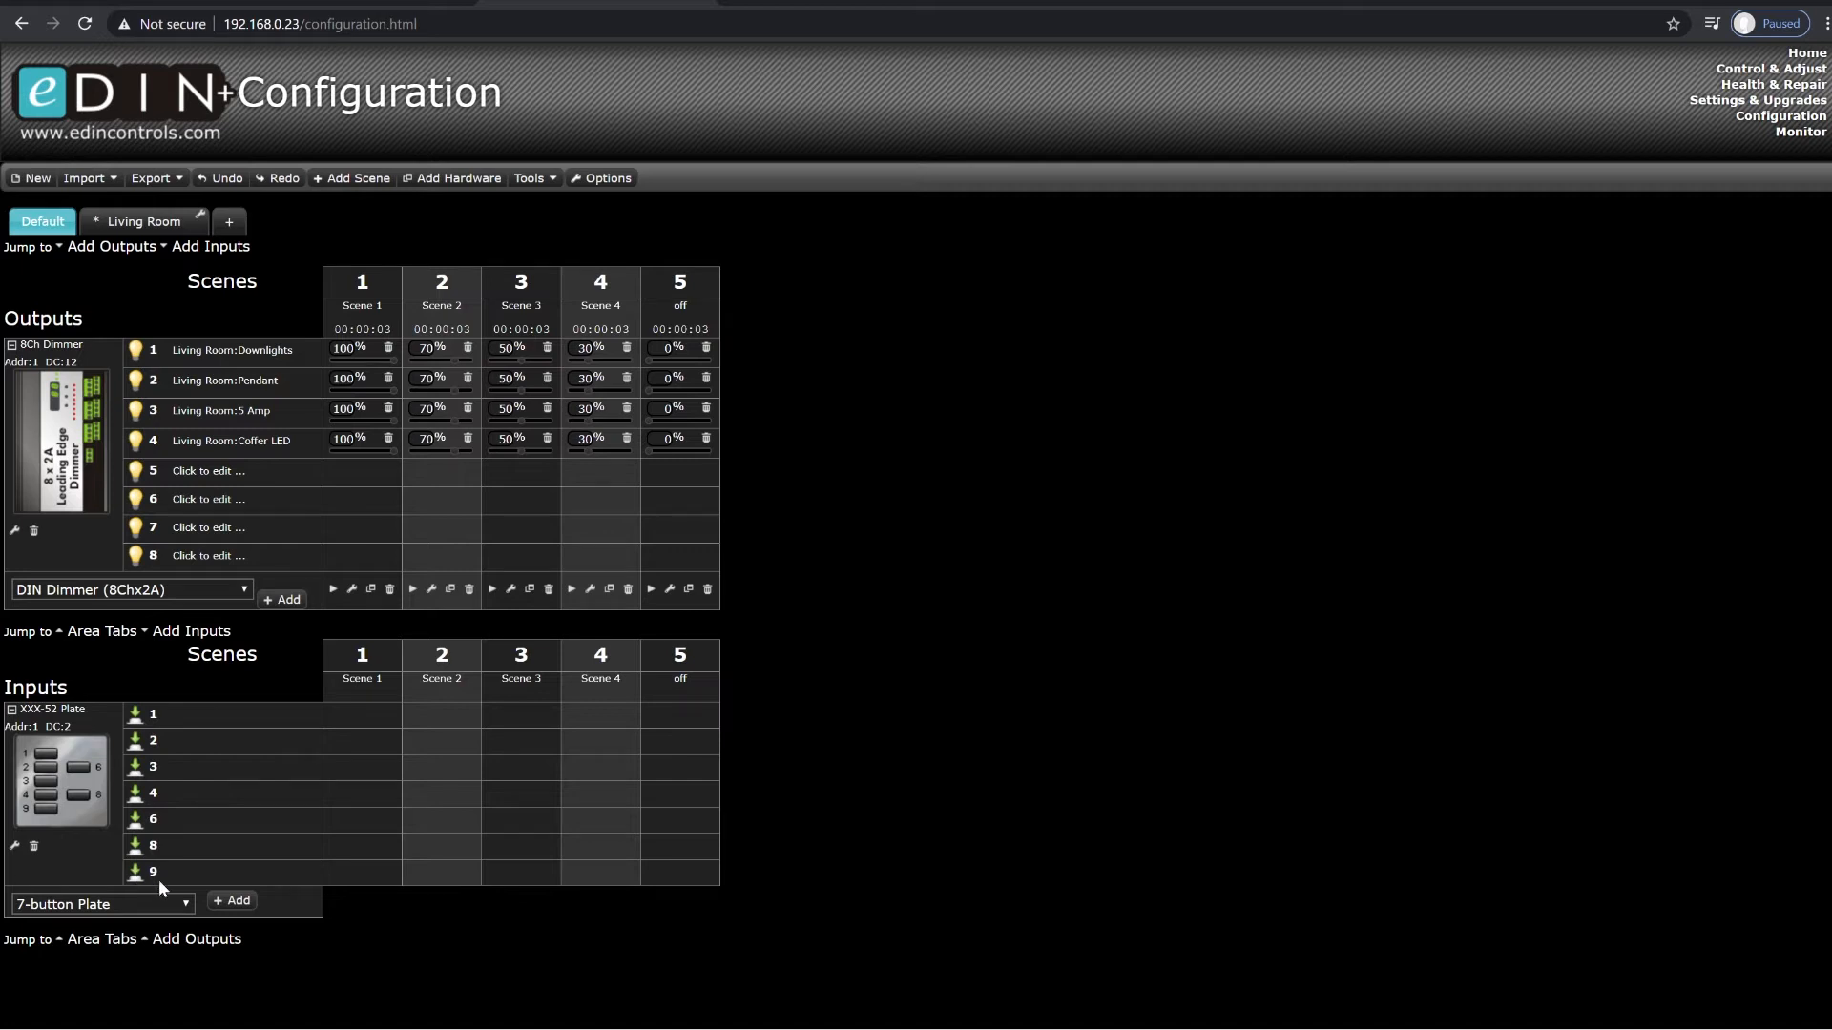
pyautogui.click(368, 715)
pyautogui.click(389, 728)
pyautogui.click(429, 739)
pyautogui.click(450, 759)
pyautogui.click(503, 767)
pyautogui.click(524, 783)
pyautogui.click(591, 787)
pyautogui.click(611, 802)
pyautogui.rightClick(662, 872)
pyautogui.click(704, 884)
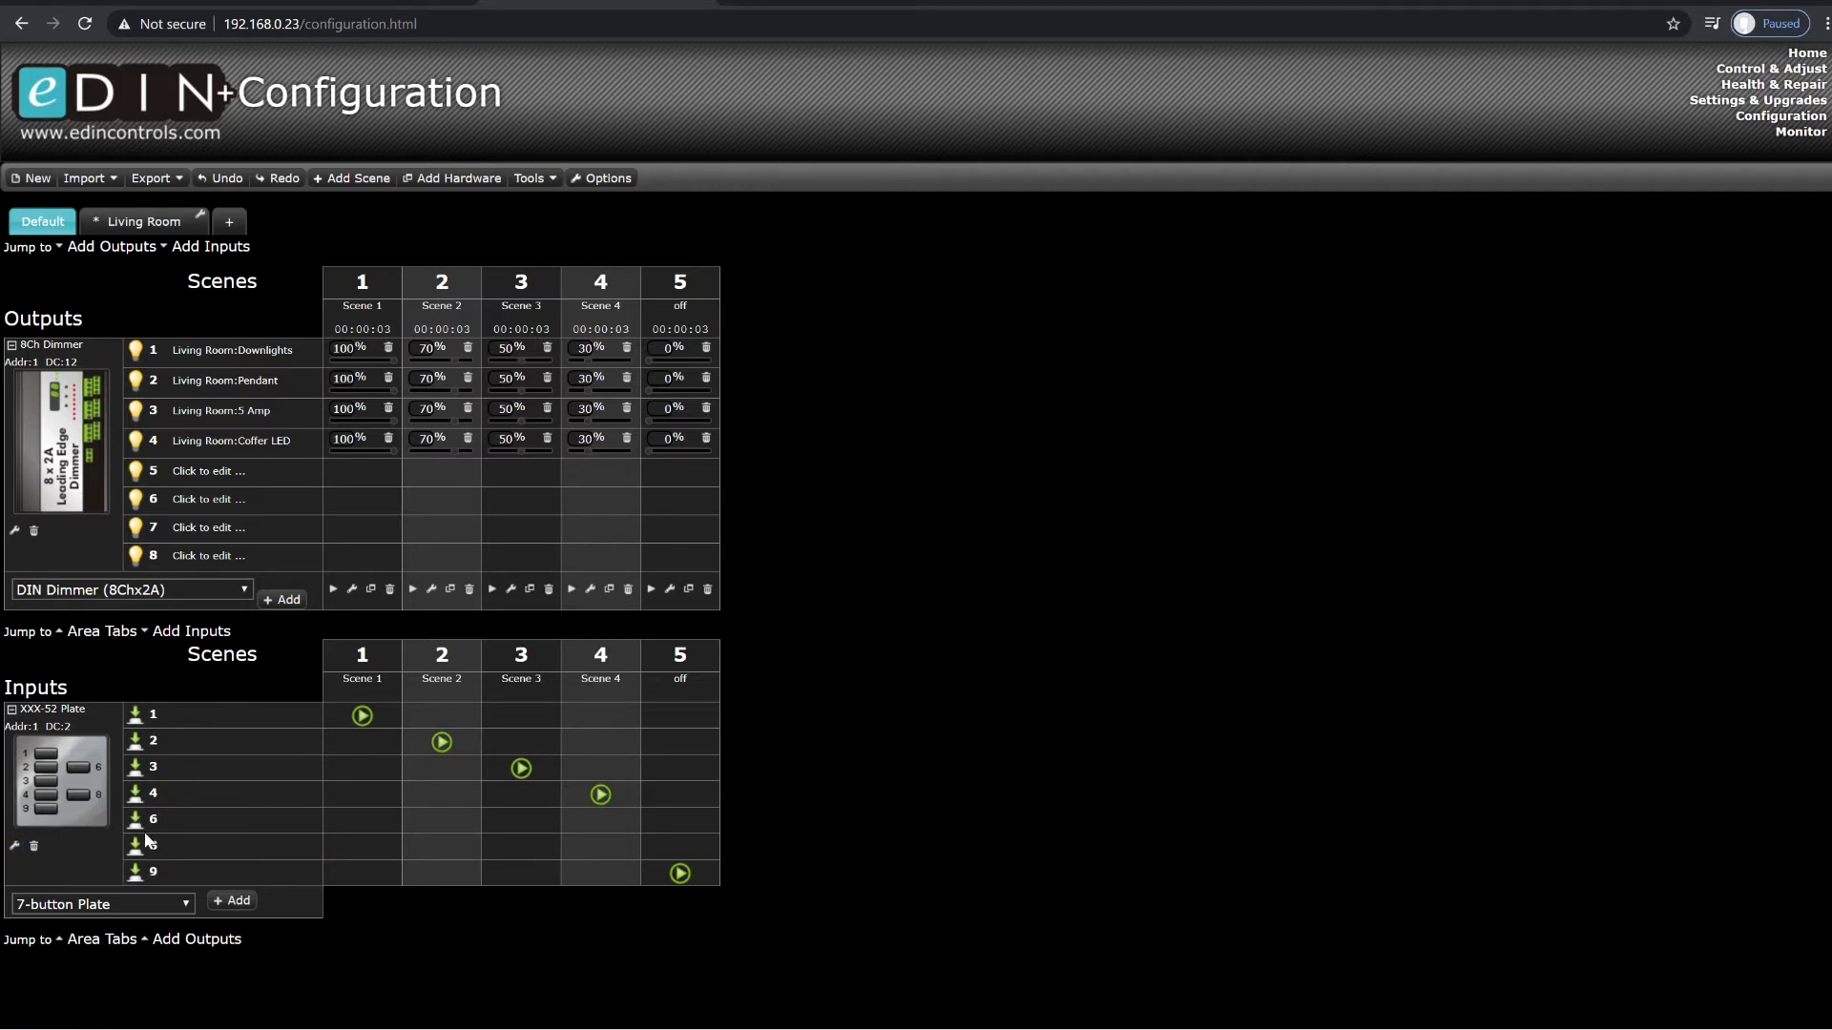
# Step: Enable the hold, short-release and hold-release events for buttons 6 and 8 of the XXX-52 plate
pyautogui.click(15, 846)
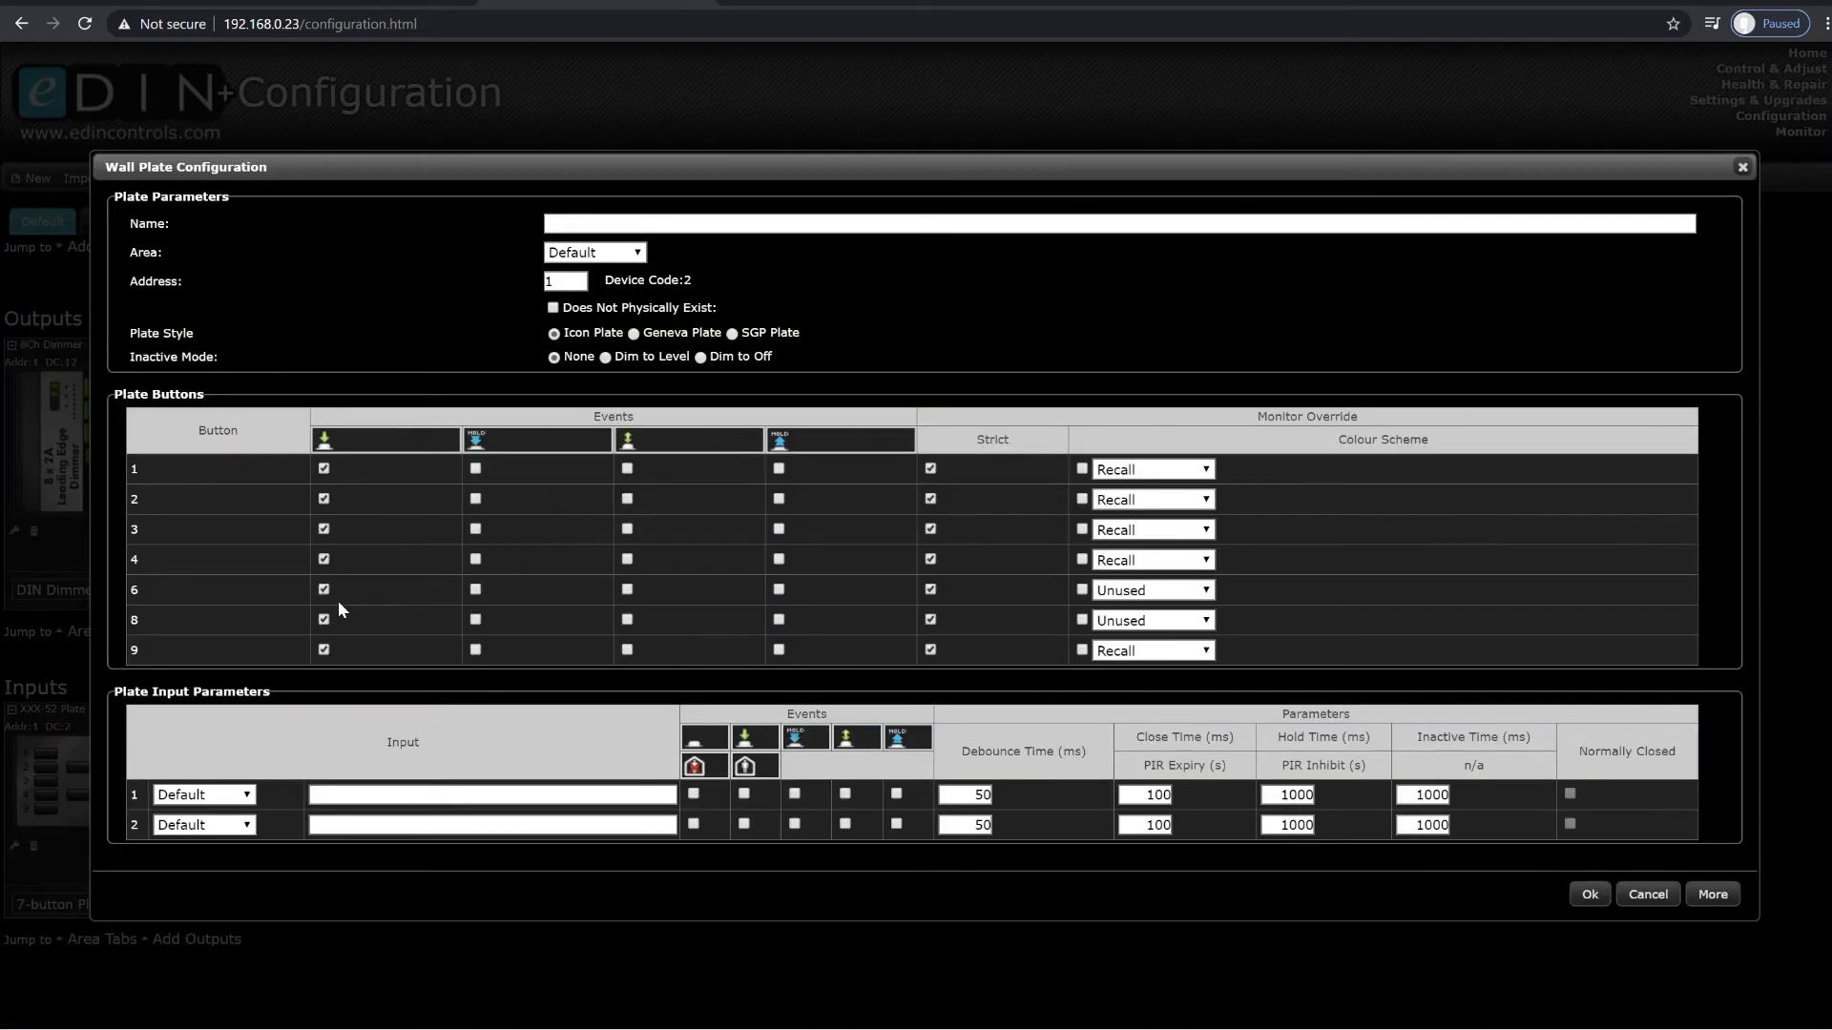
pyautogui.click(475, 589)
pyautogui.click(475, 619)
pyautogui.click(627, 619)
pyautogui.click(778, 590)
pyautogui.click(778, 619)
pyautogui.click(627, 589)
pyautogui.click(1589, 894)
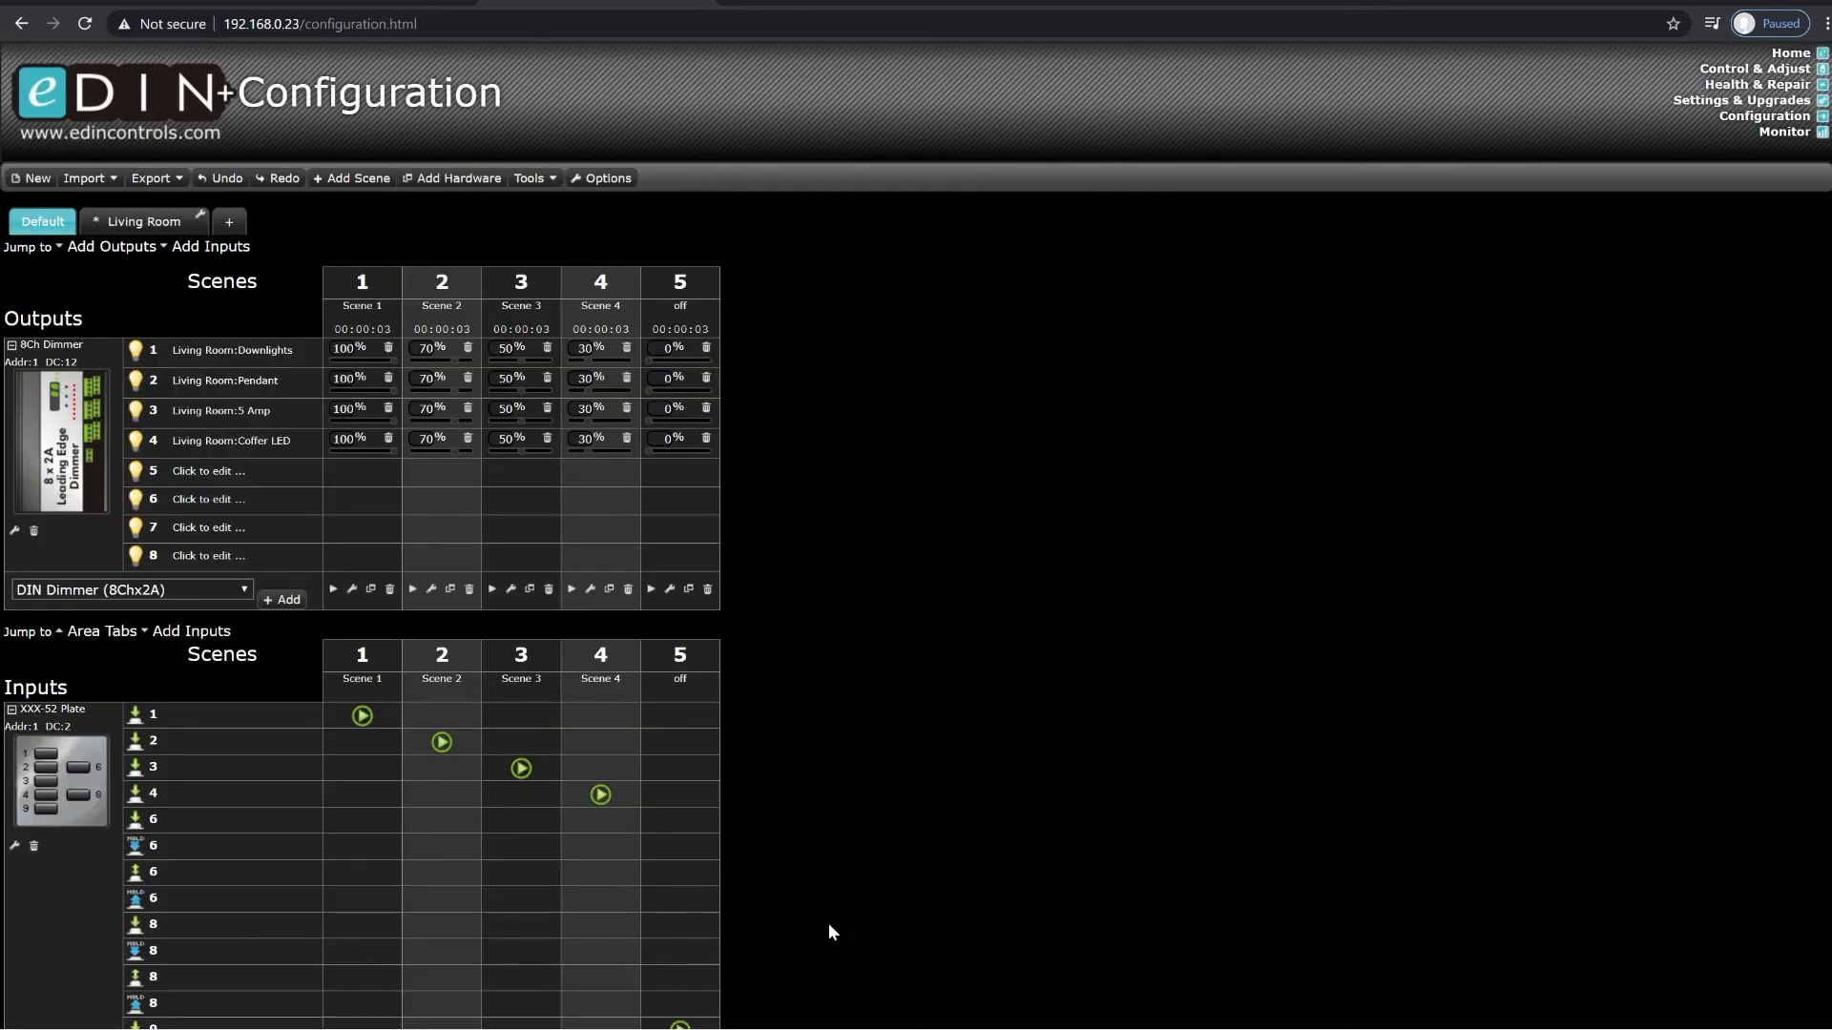
# Step: Set the Living Room Coffer LED level in Scene 4 to 0%
pyautogui.scroll(-1, 839, 782)
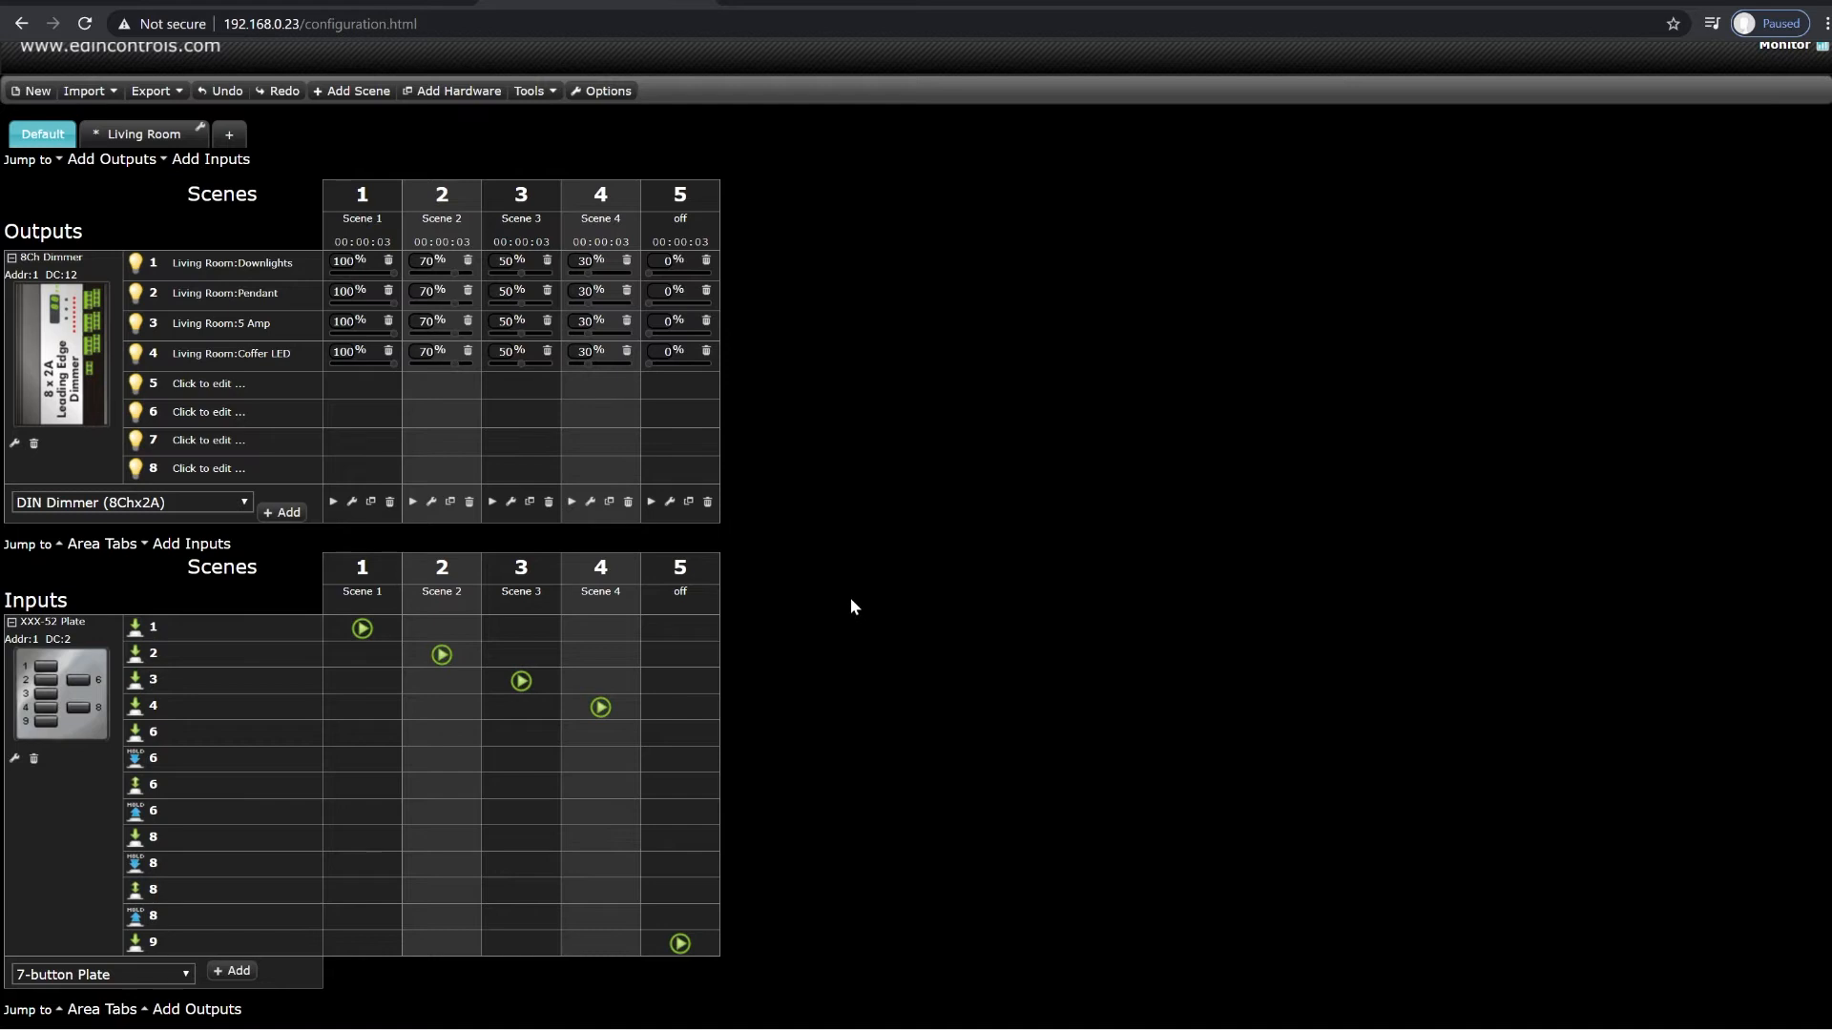
pyautogui.doubleClick(582, 352)
pyautogui.write('0')
pyautogui.click(838, 439)
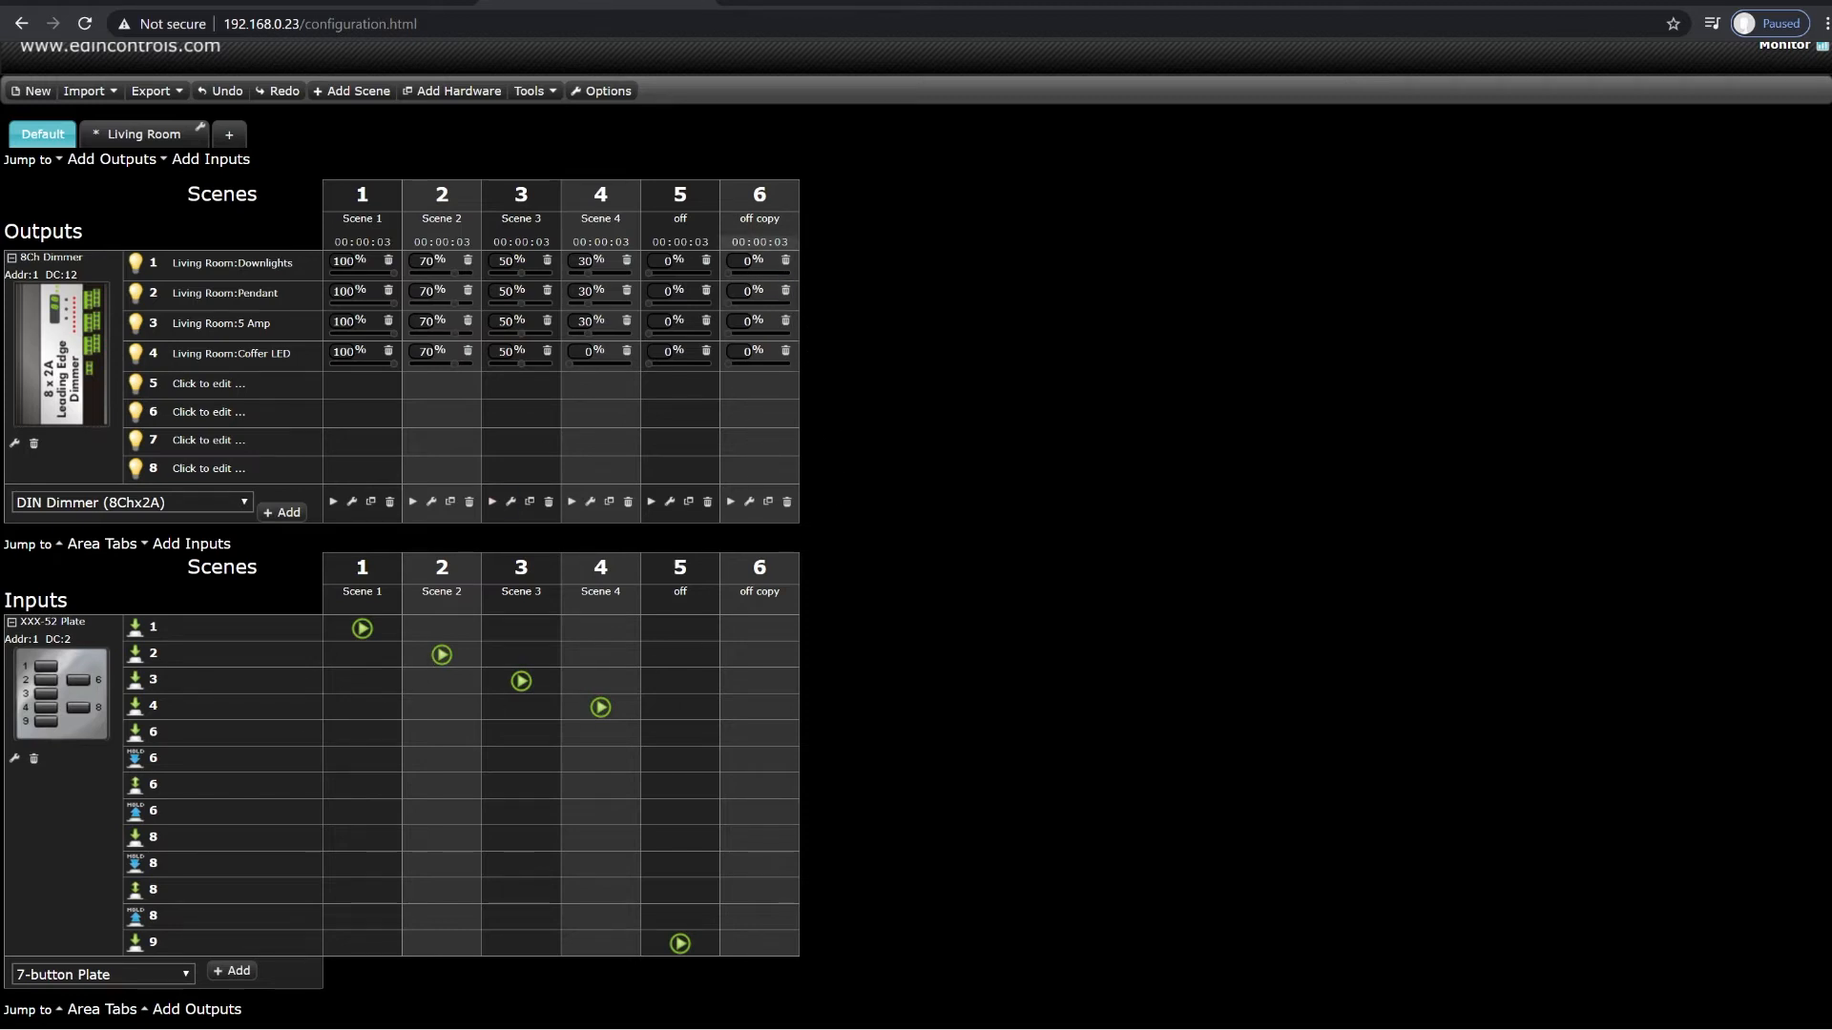
# Step: Rename the copied off scene, number 6, to "fade"
pyautogui.click(759, 220)
pyautogui.hotkey('ctrl', 'a')
pyautogui.write('fade')
pyautogui.press('Return')
# Step: For the fade scene, assign Fade Up to button 6's hold event and Stop Fading to its hold-release event
pyautogui.click(752, 759)
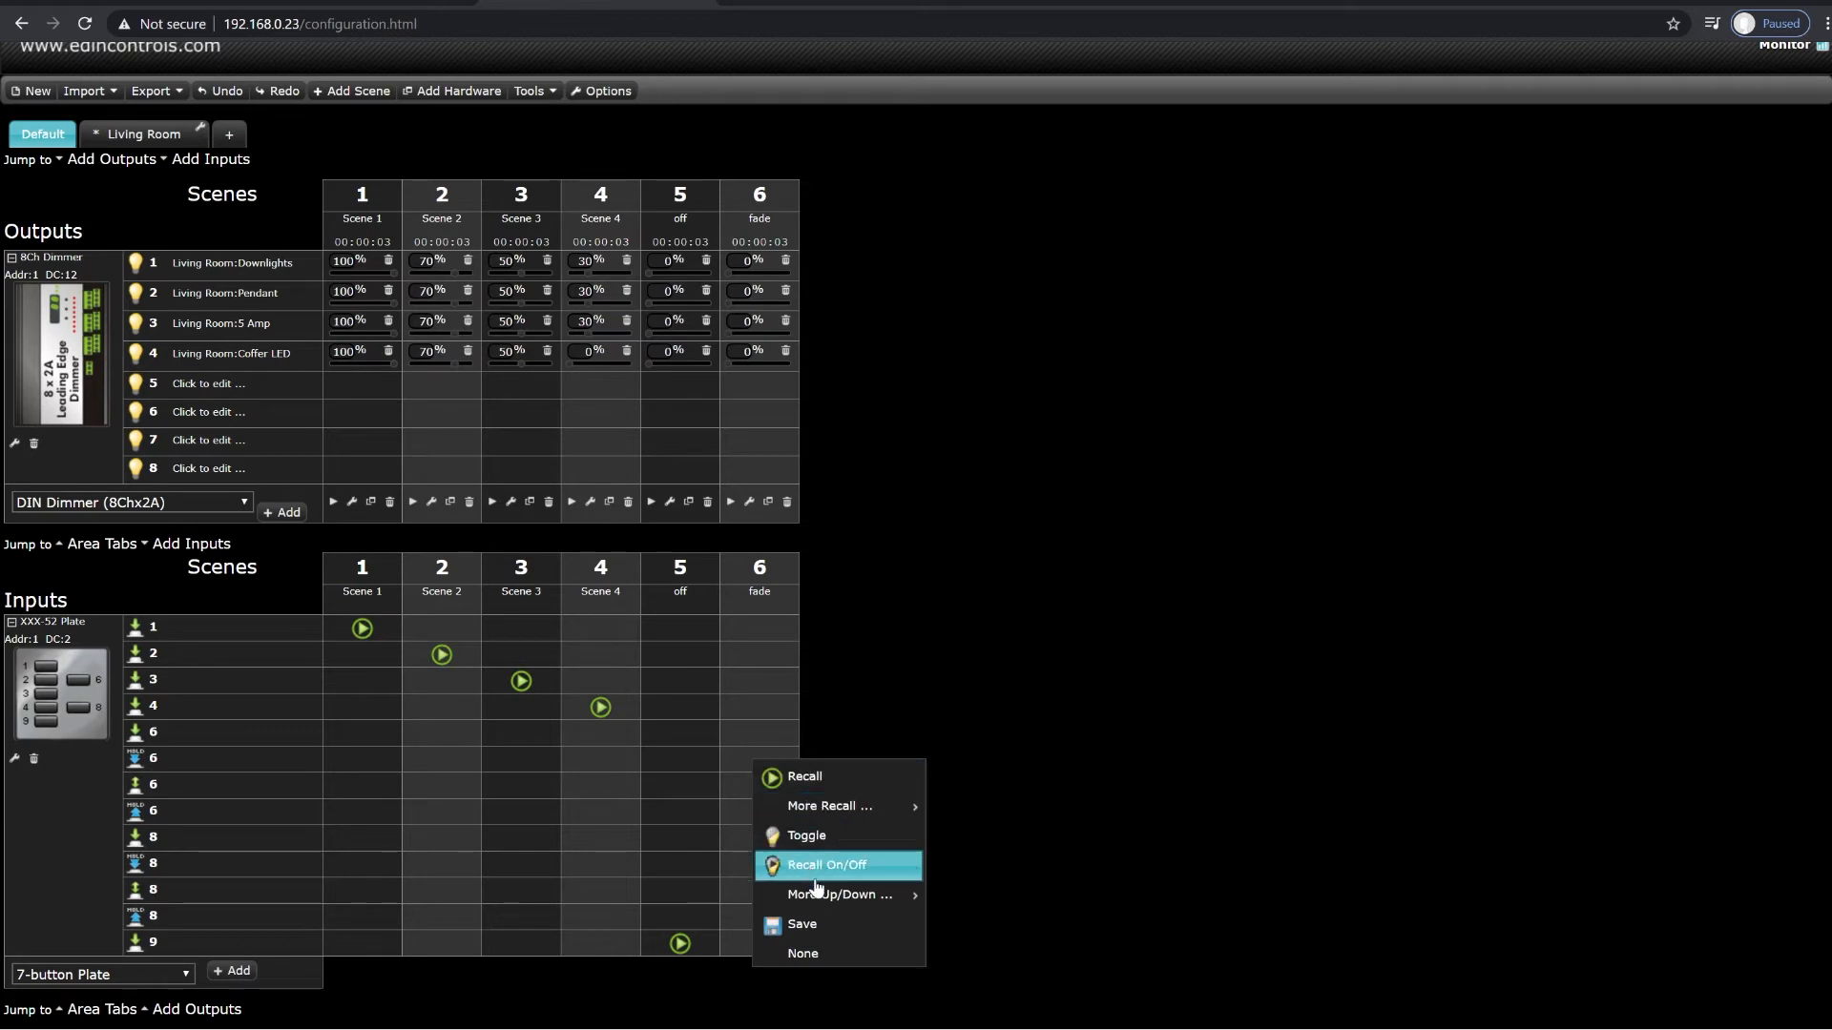
pyautogui.moveTo(818, 894)
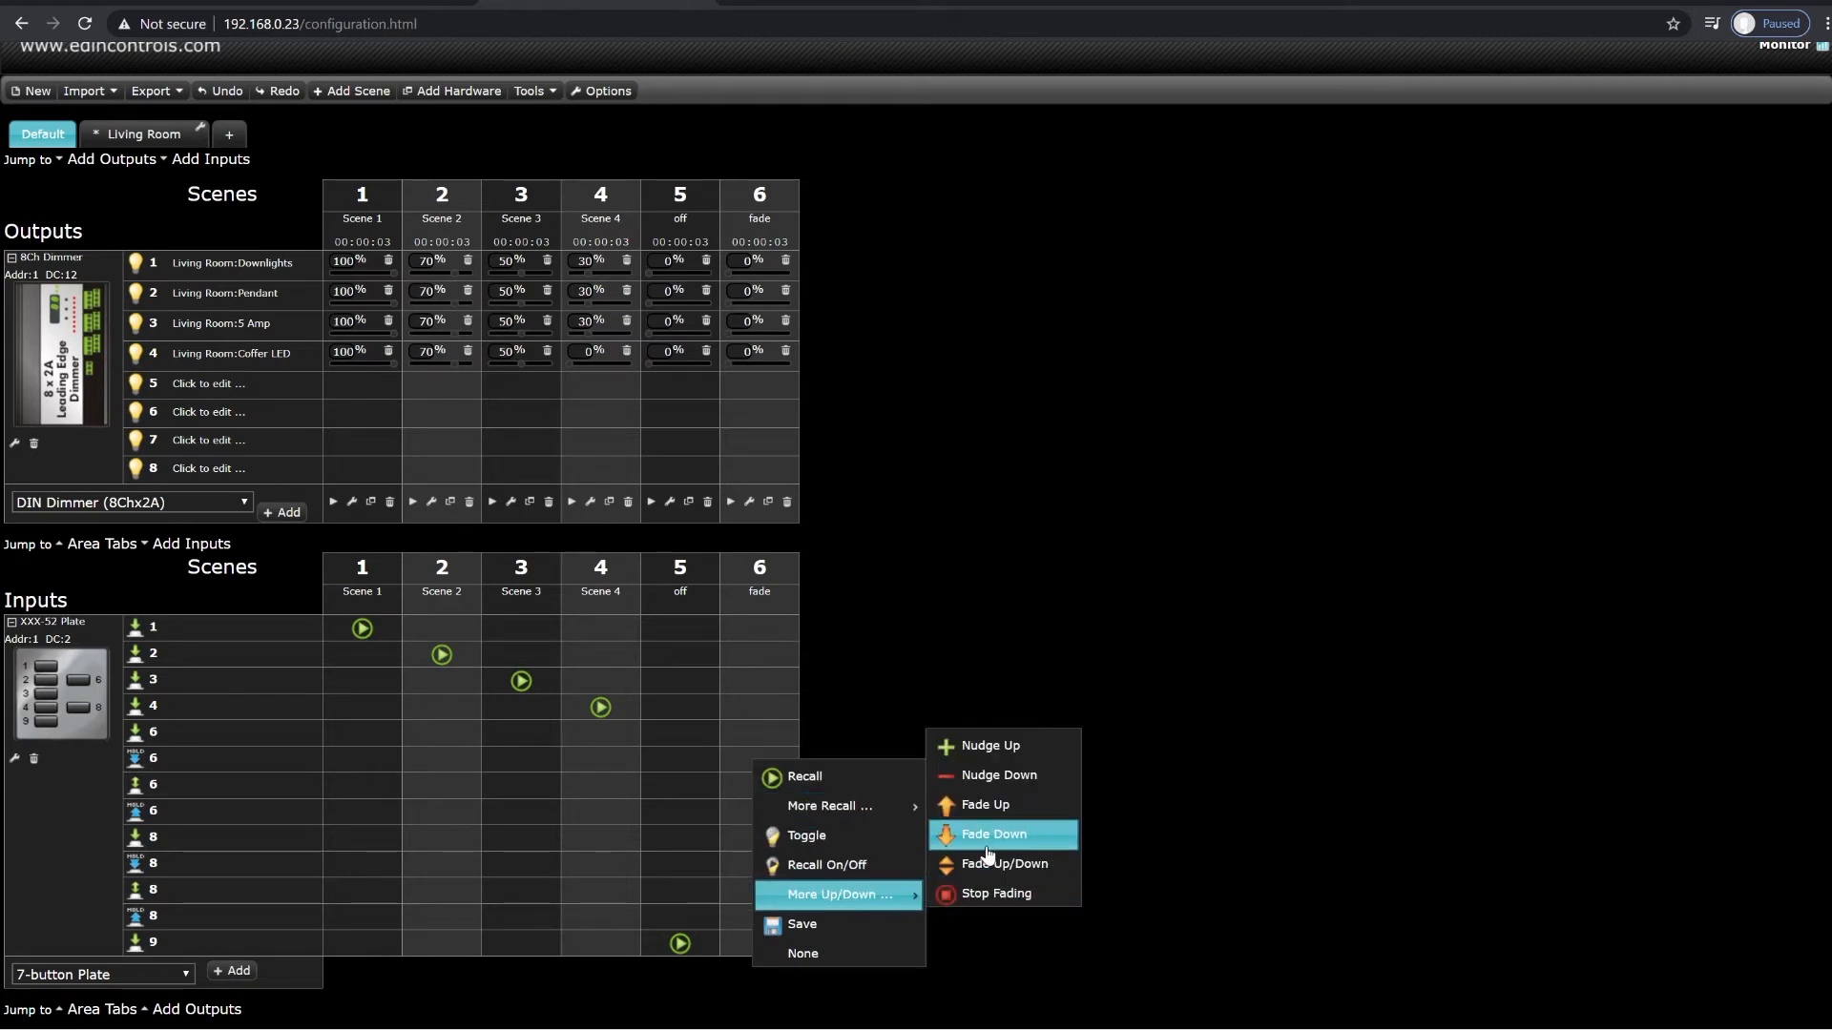
pyautogui.click(986, 818)
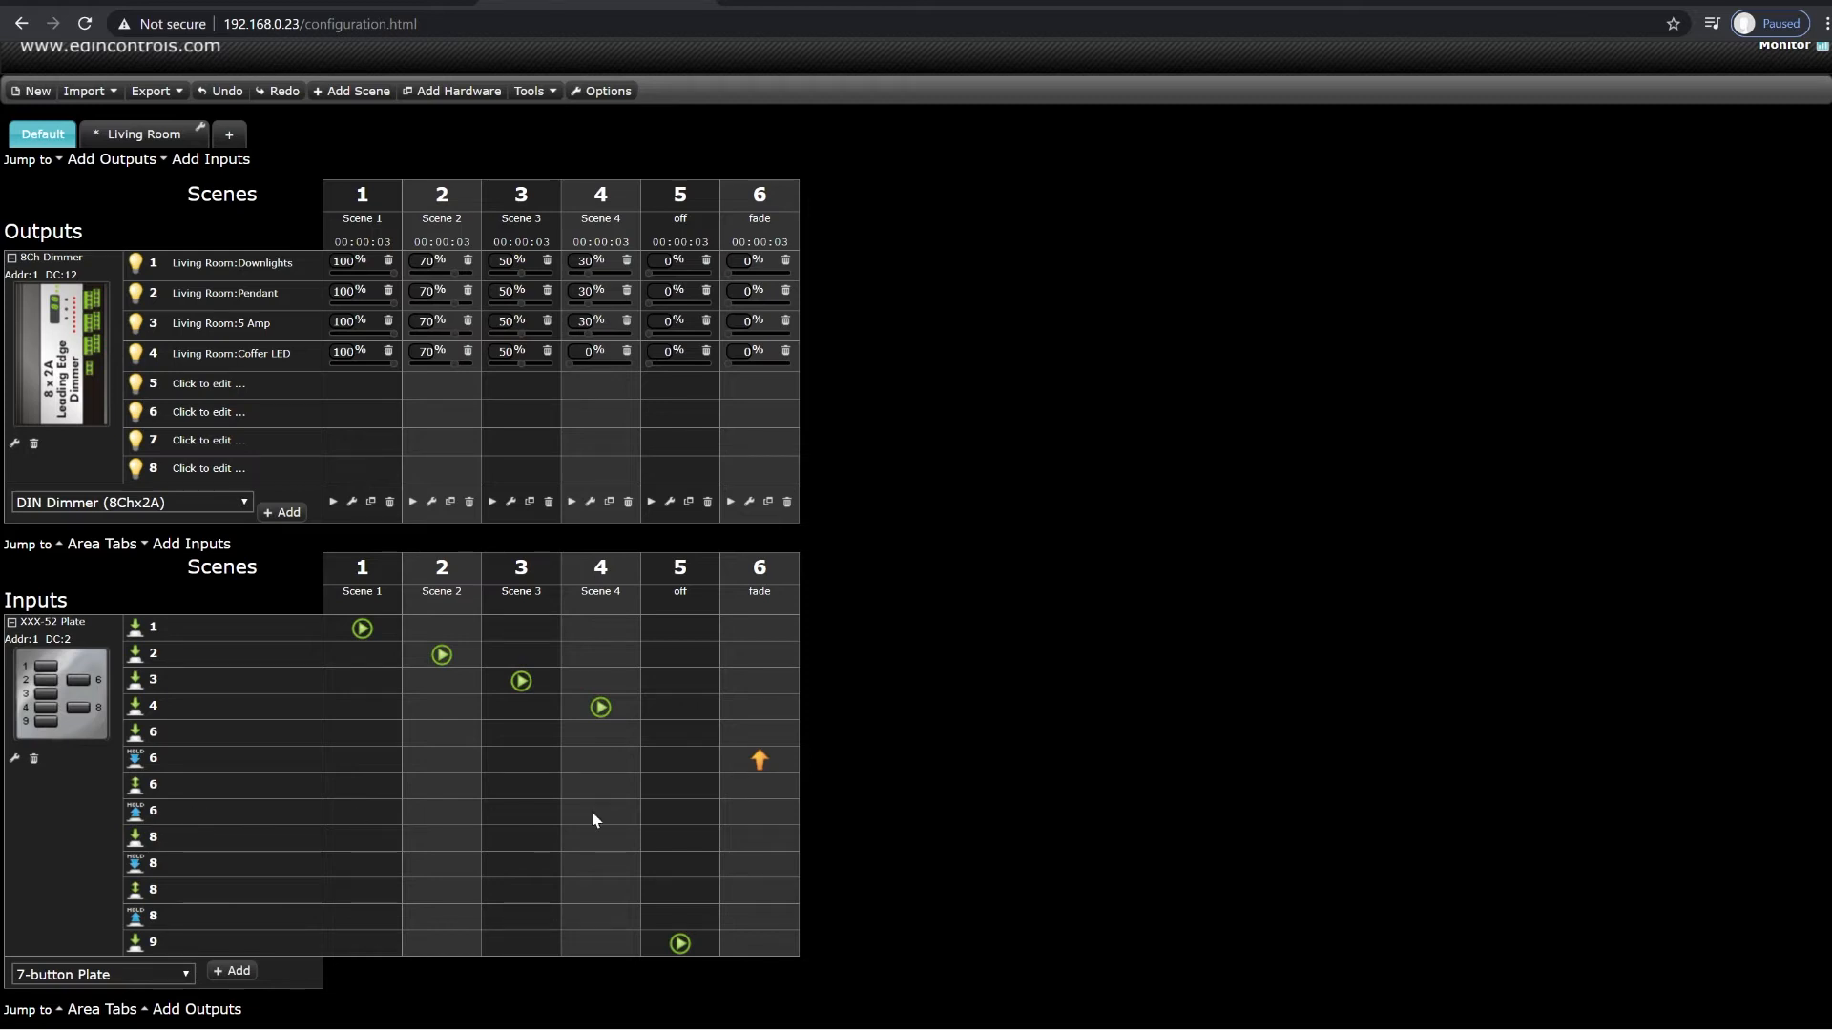
pyautogui.click(730, 804)
pyautogui.moveTo(806, 944)
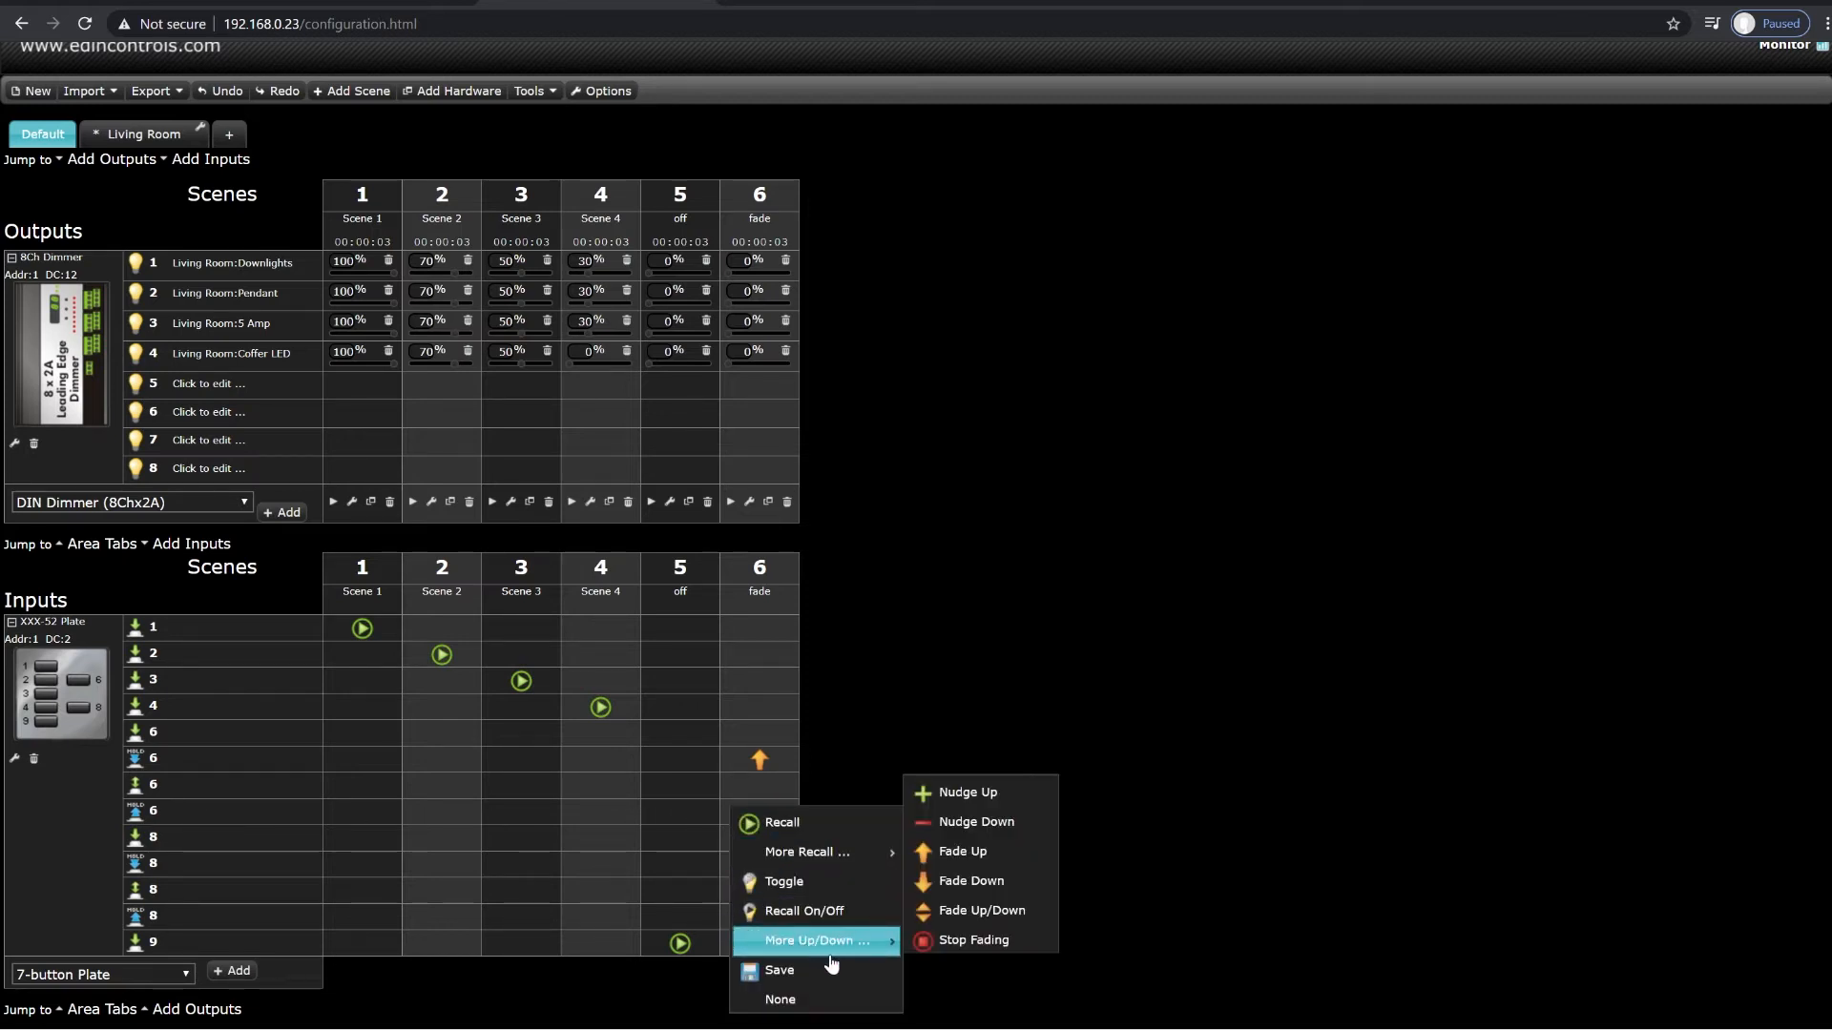
pyautogui.click(955, 942)
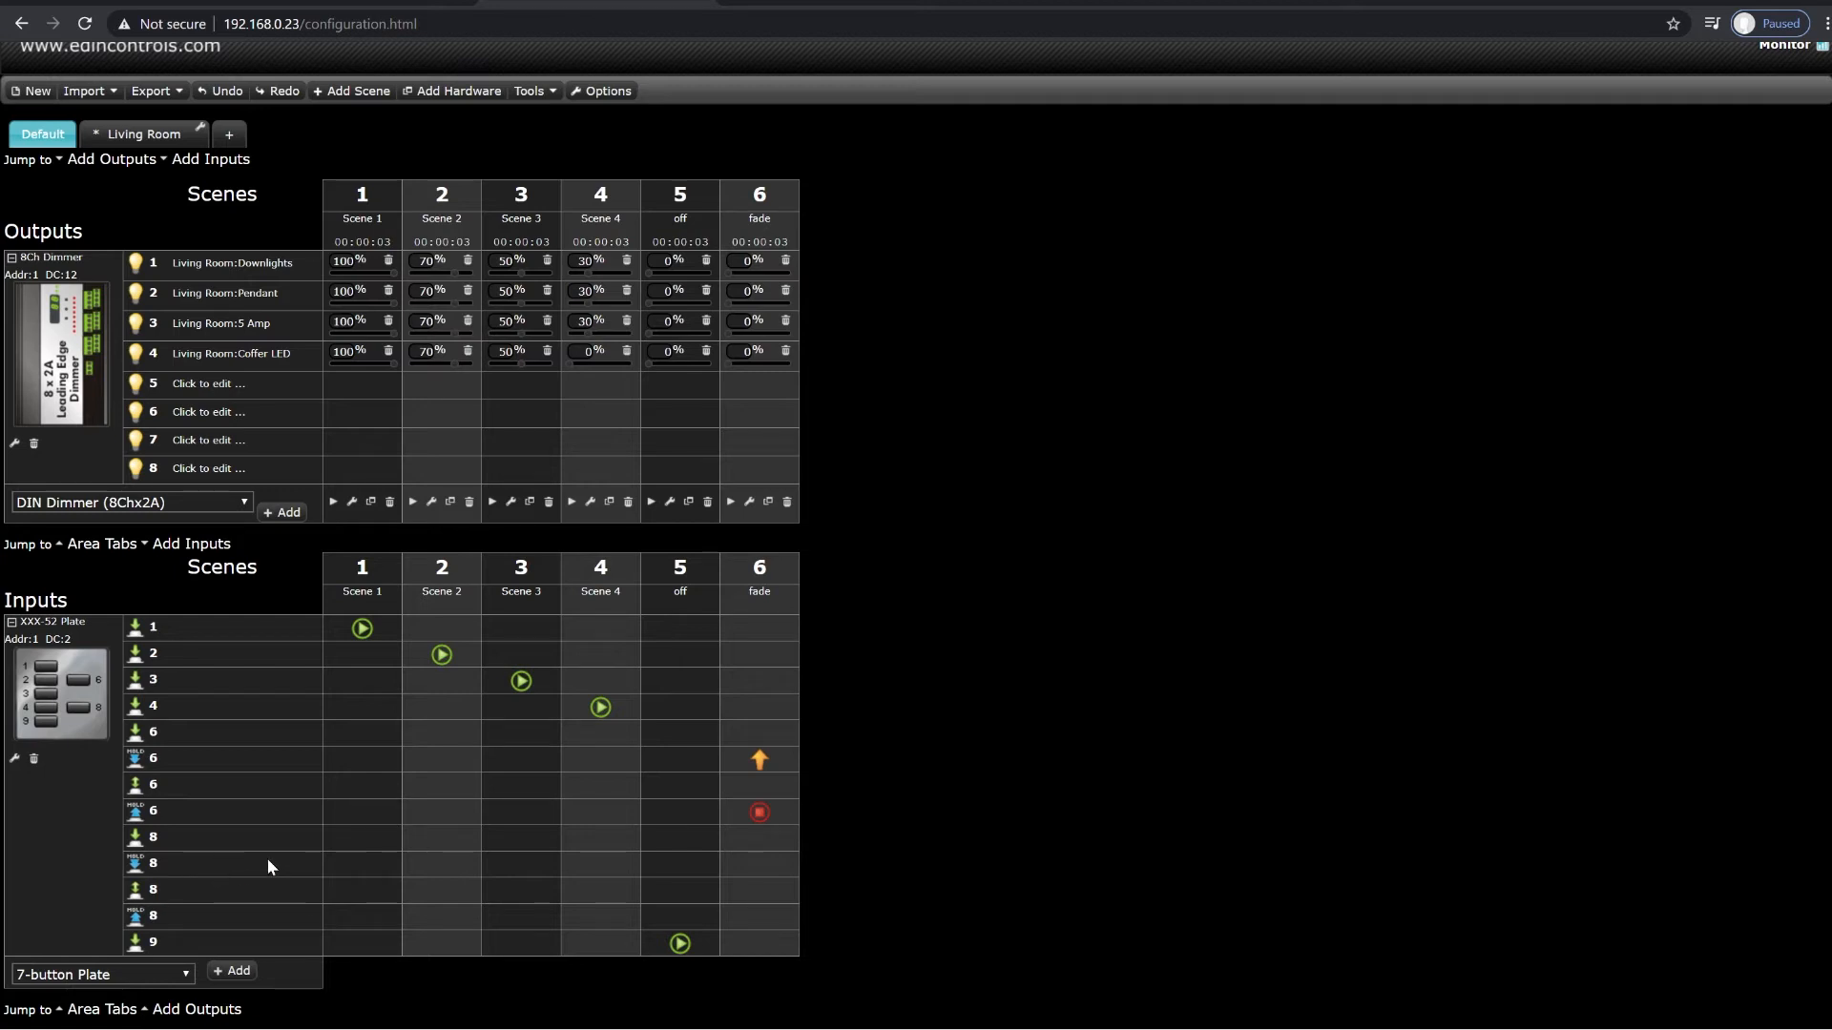
# Step: For the fade scene, assign Fade Down to button 8's hold event and Stop Fading to its hold-release event
pyautogui.click(747, 861)
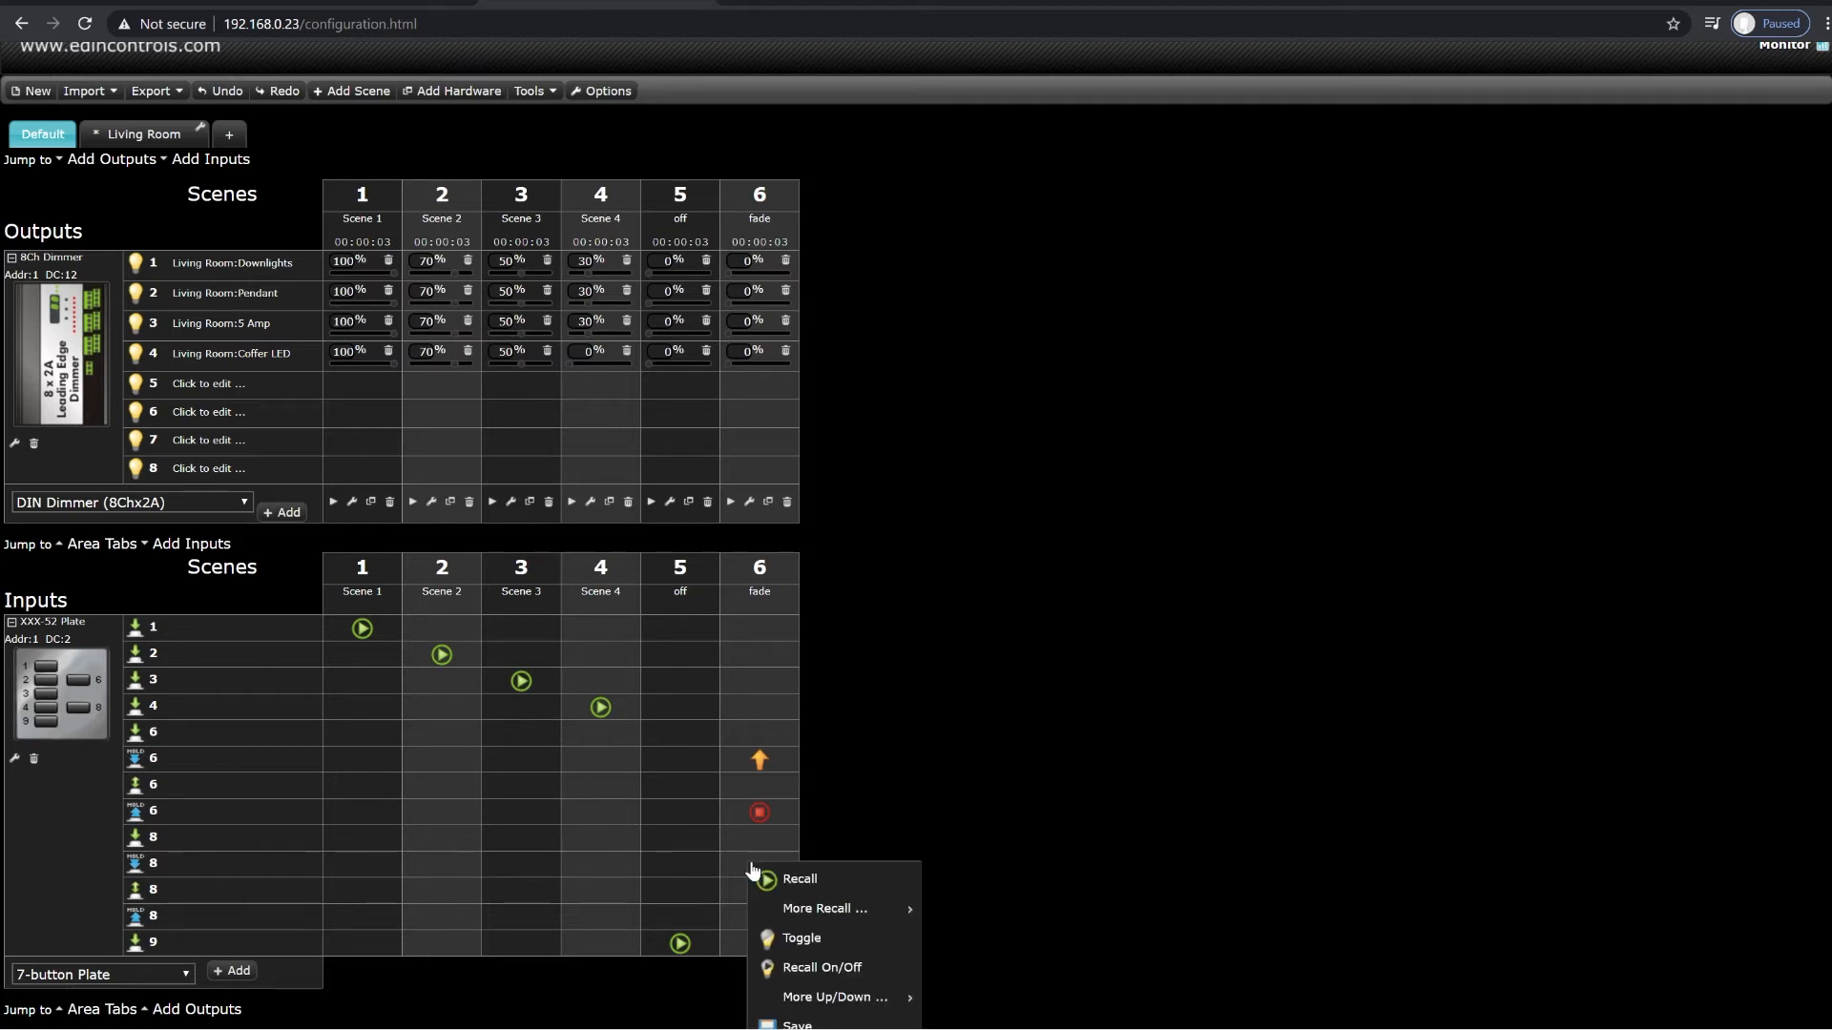
pyautogui.moveTo(839, 997)
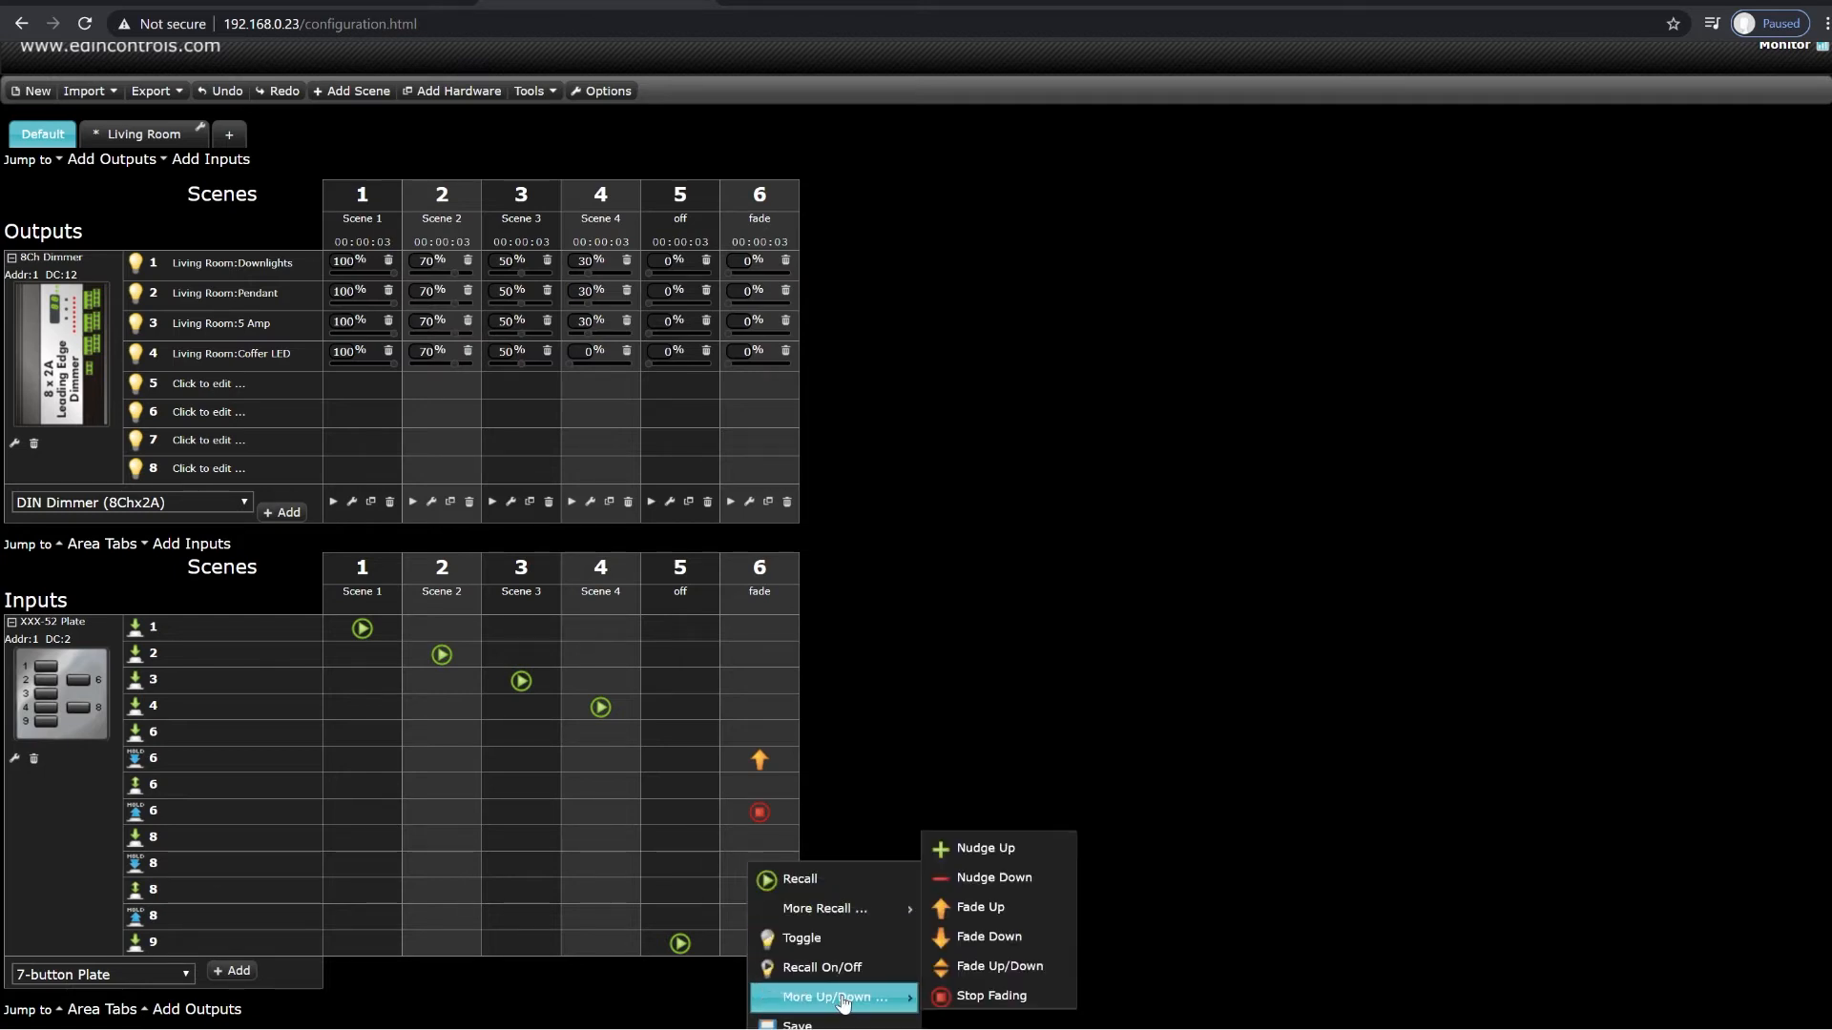
pyautogui.click(976, 939)
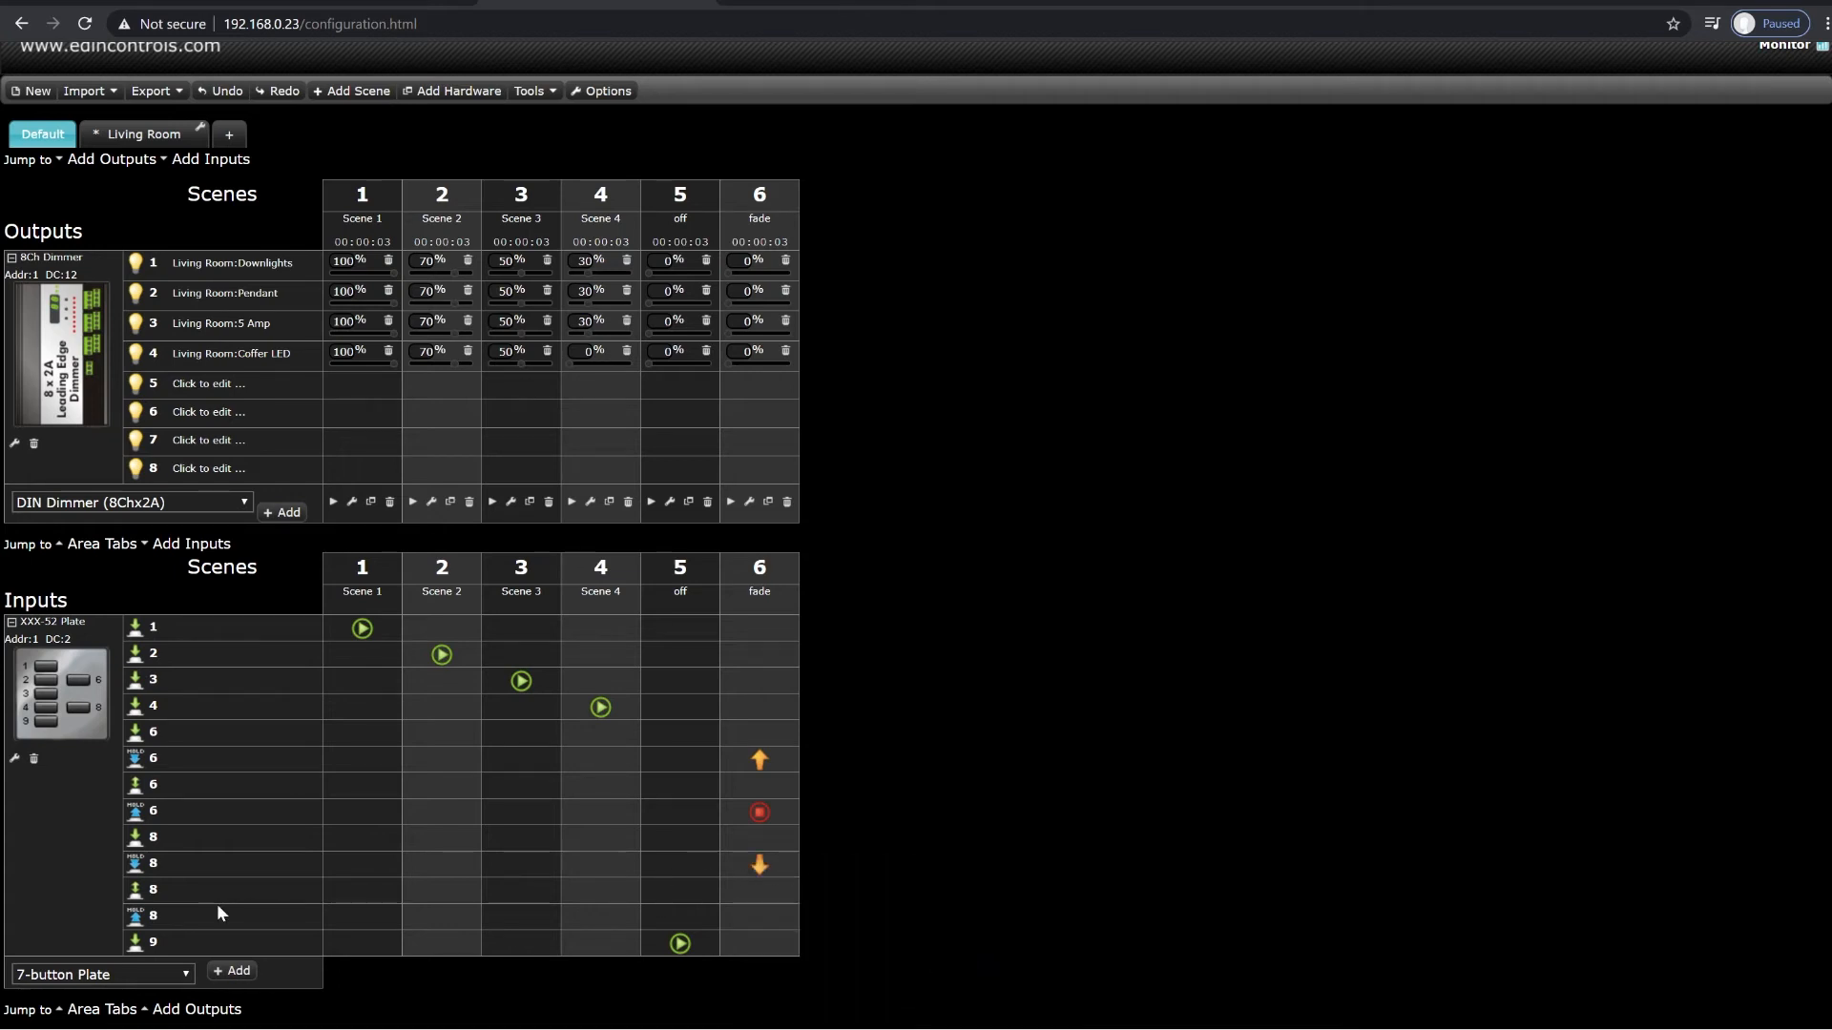
pyautogui.click(758, 918)
pyautogui.scroll(-1, 753, 926)
pyautogui.moveTo(887, 957)
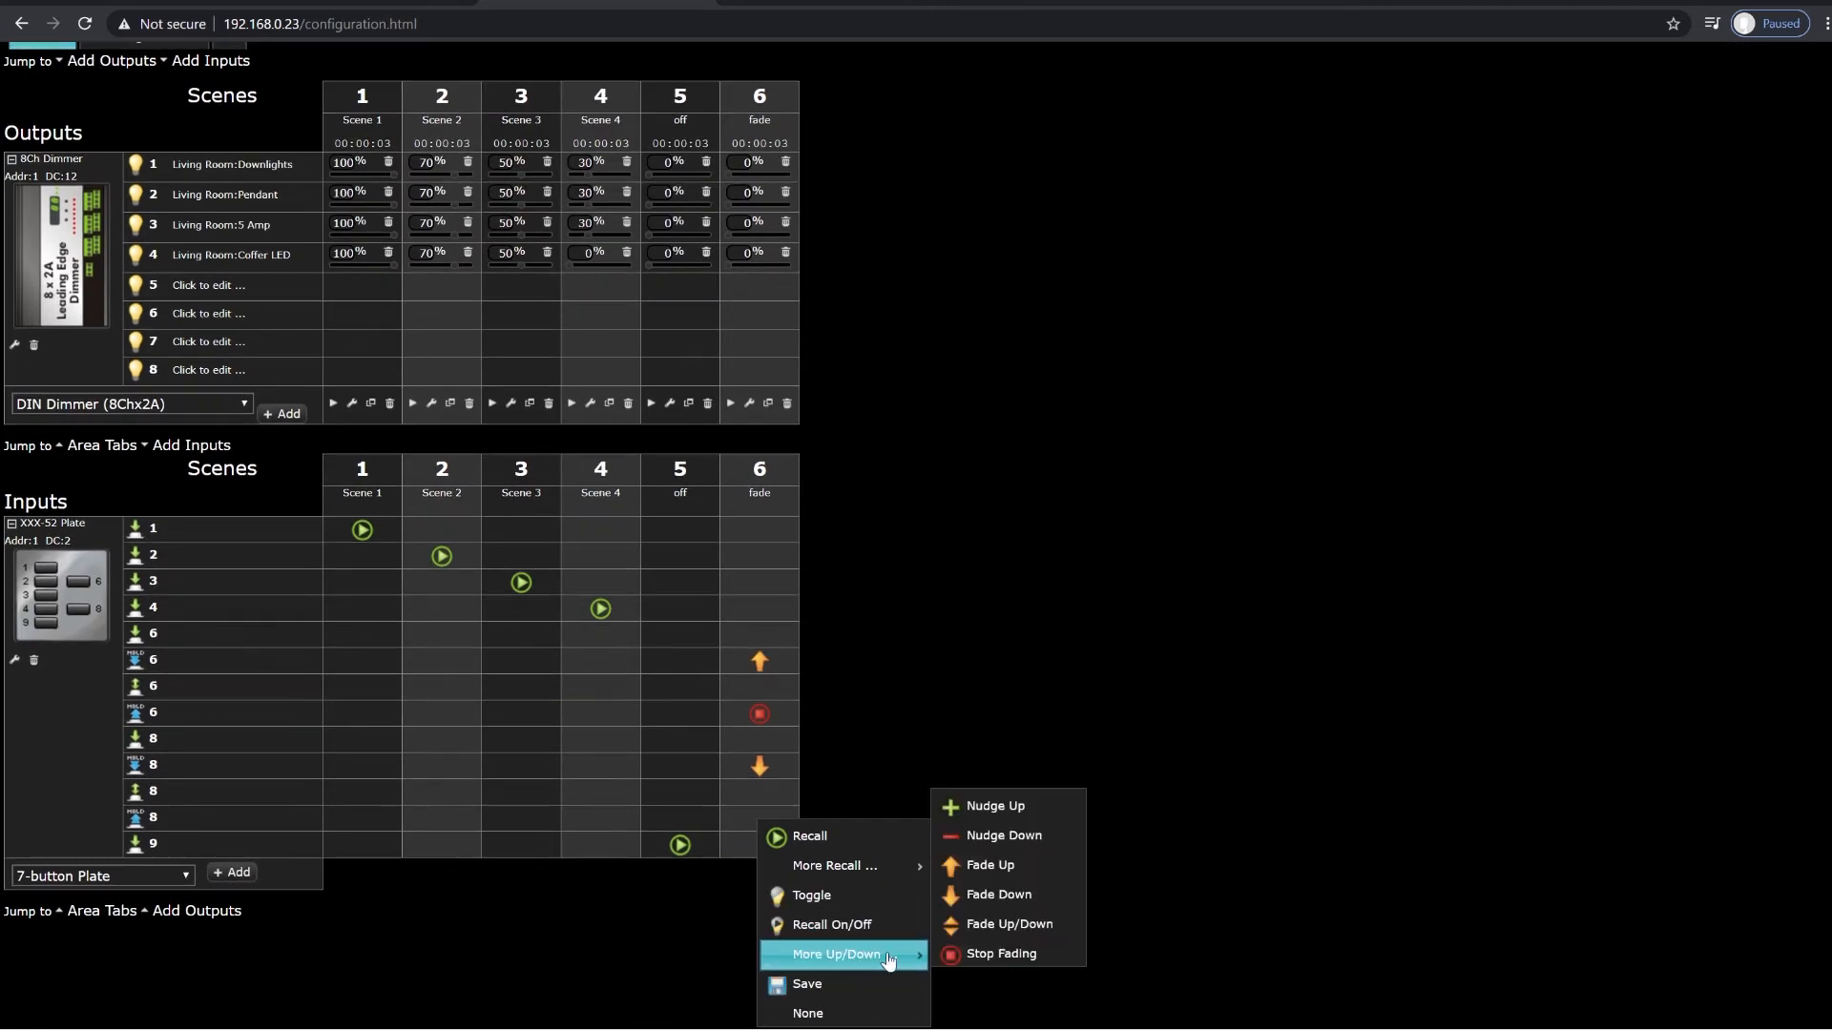
pyautogui.click(1001, 953)
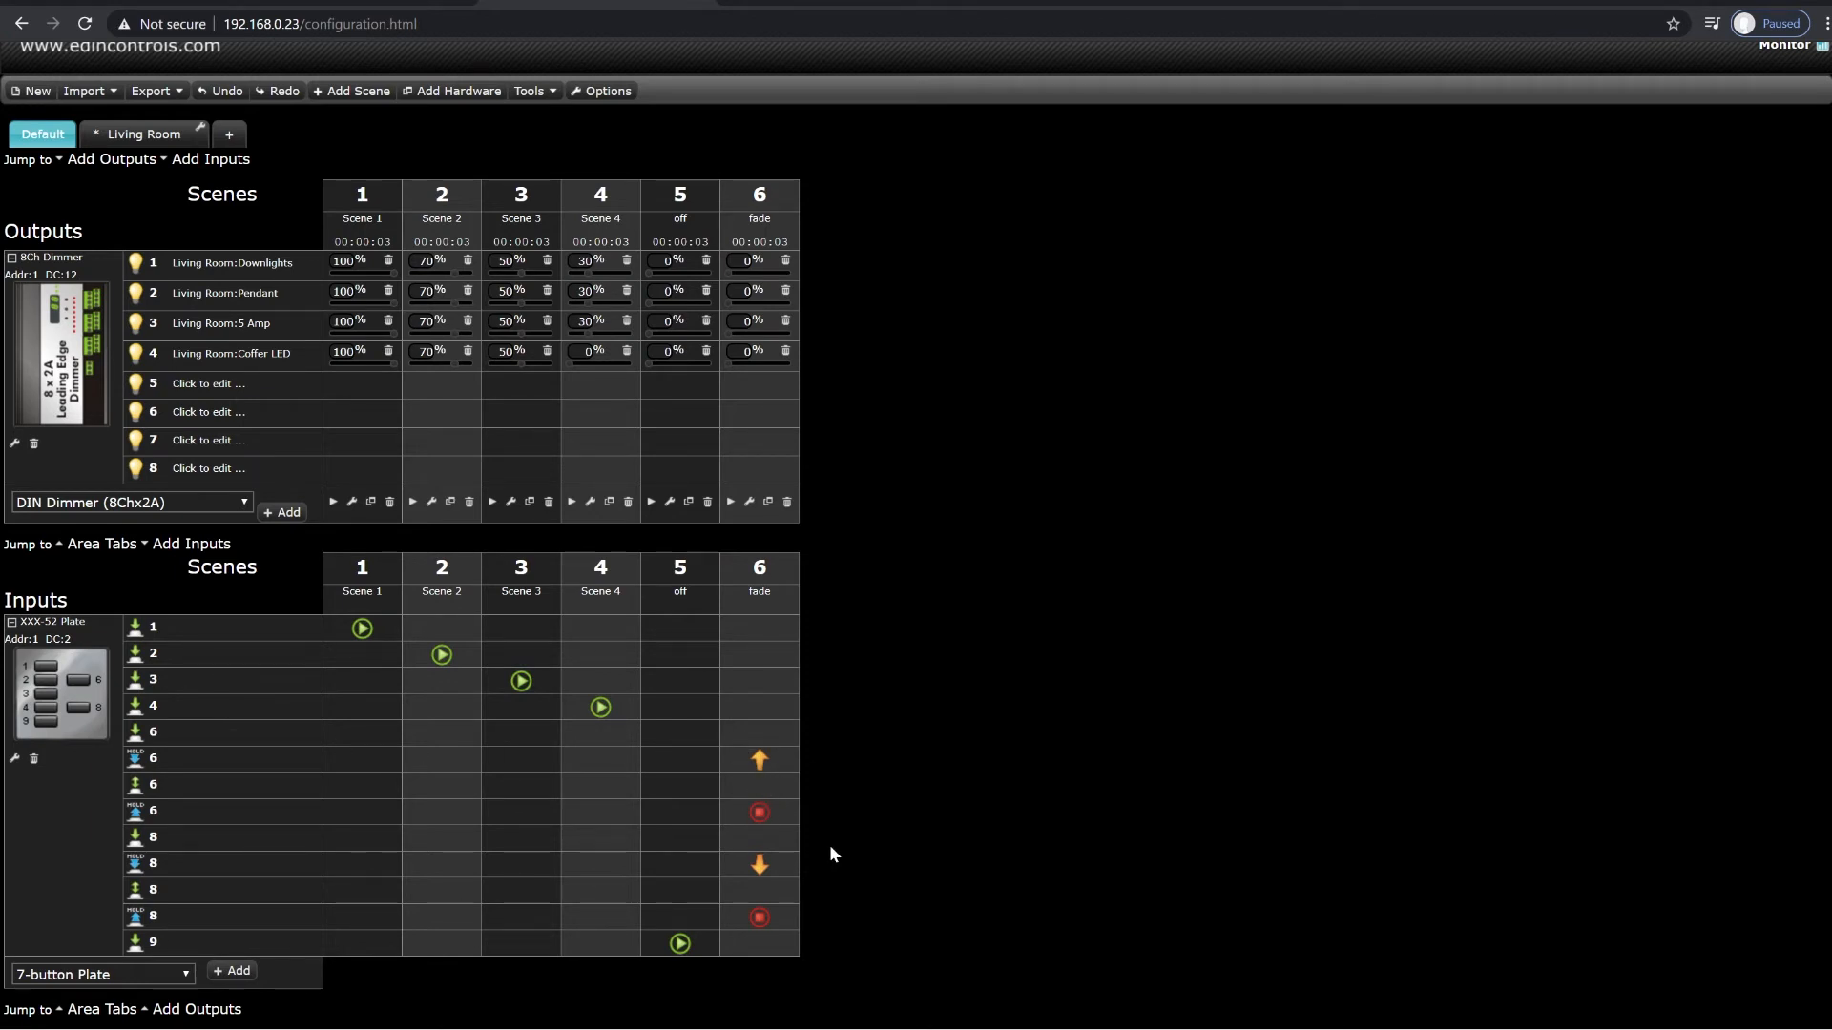
# Step: Clear the fade scene actions from button 6's hold and hold-release events and assign Raise to its press event
pyautogui.click(764, 760)
pyautogui.click(811, 953)
pyautogui.click(762, 814)
pyautogui.click(847, 1010)
pyautogui.click(752, 731)
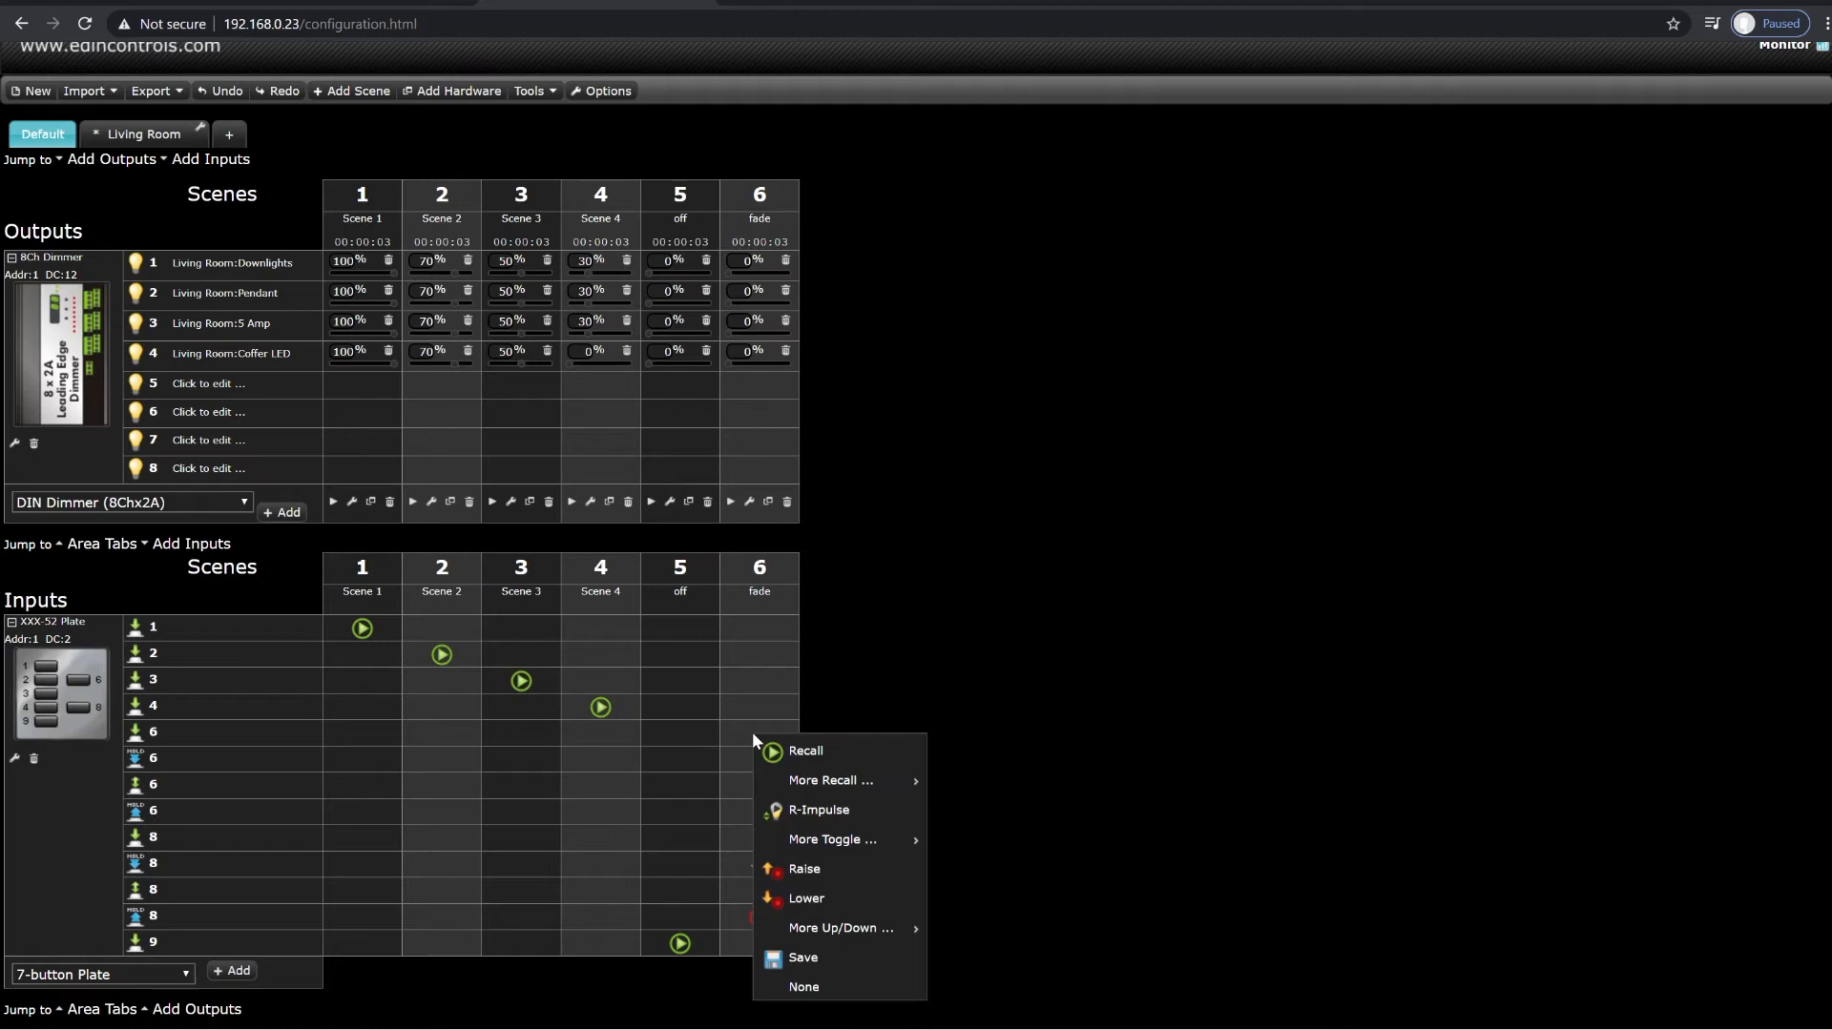
pyautogui.click(828, 875)
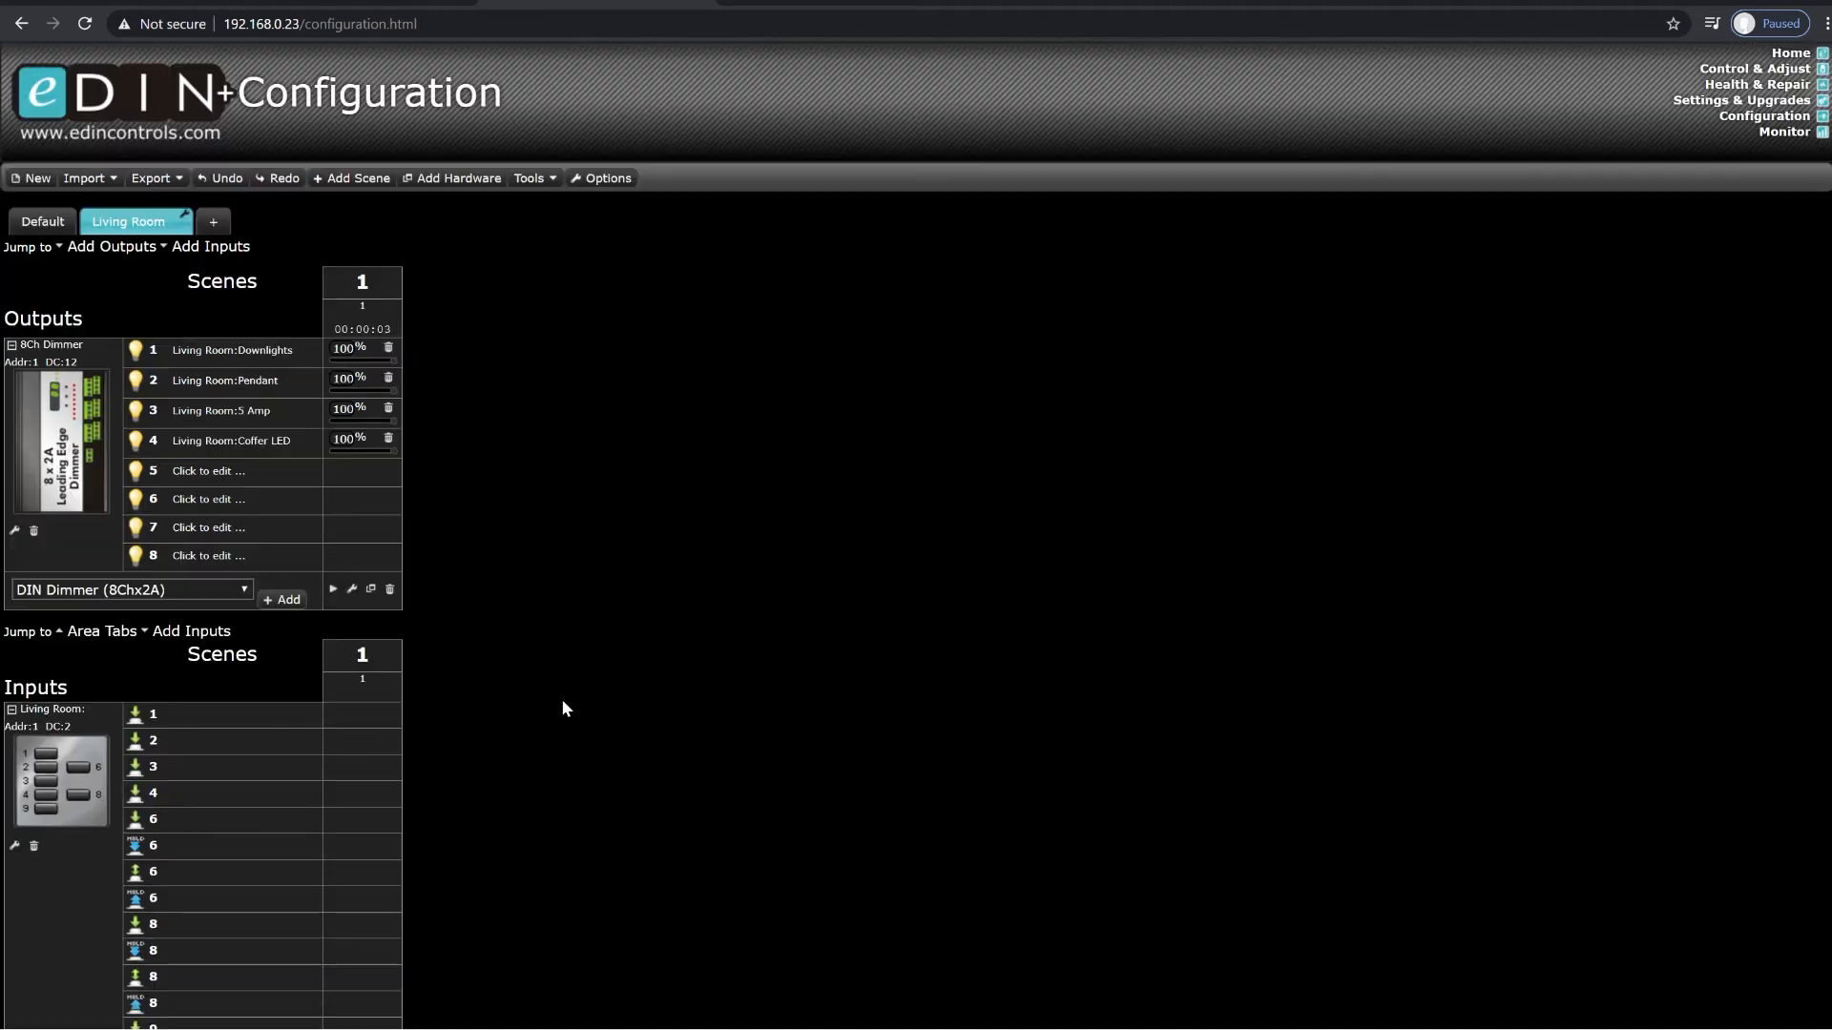
# Step: In the Living Room area, assign Recall Off for scene 1 to the press event of plate button 1
pyautogui.click(367, 718)
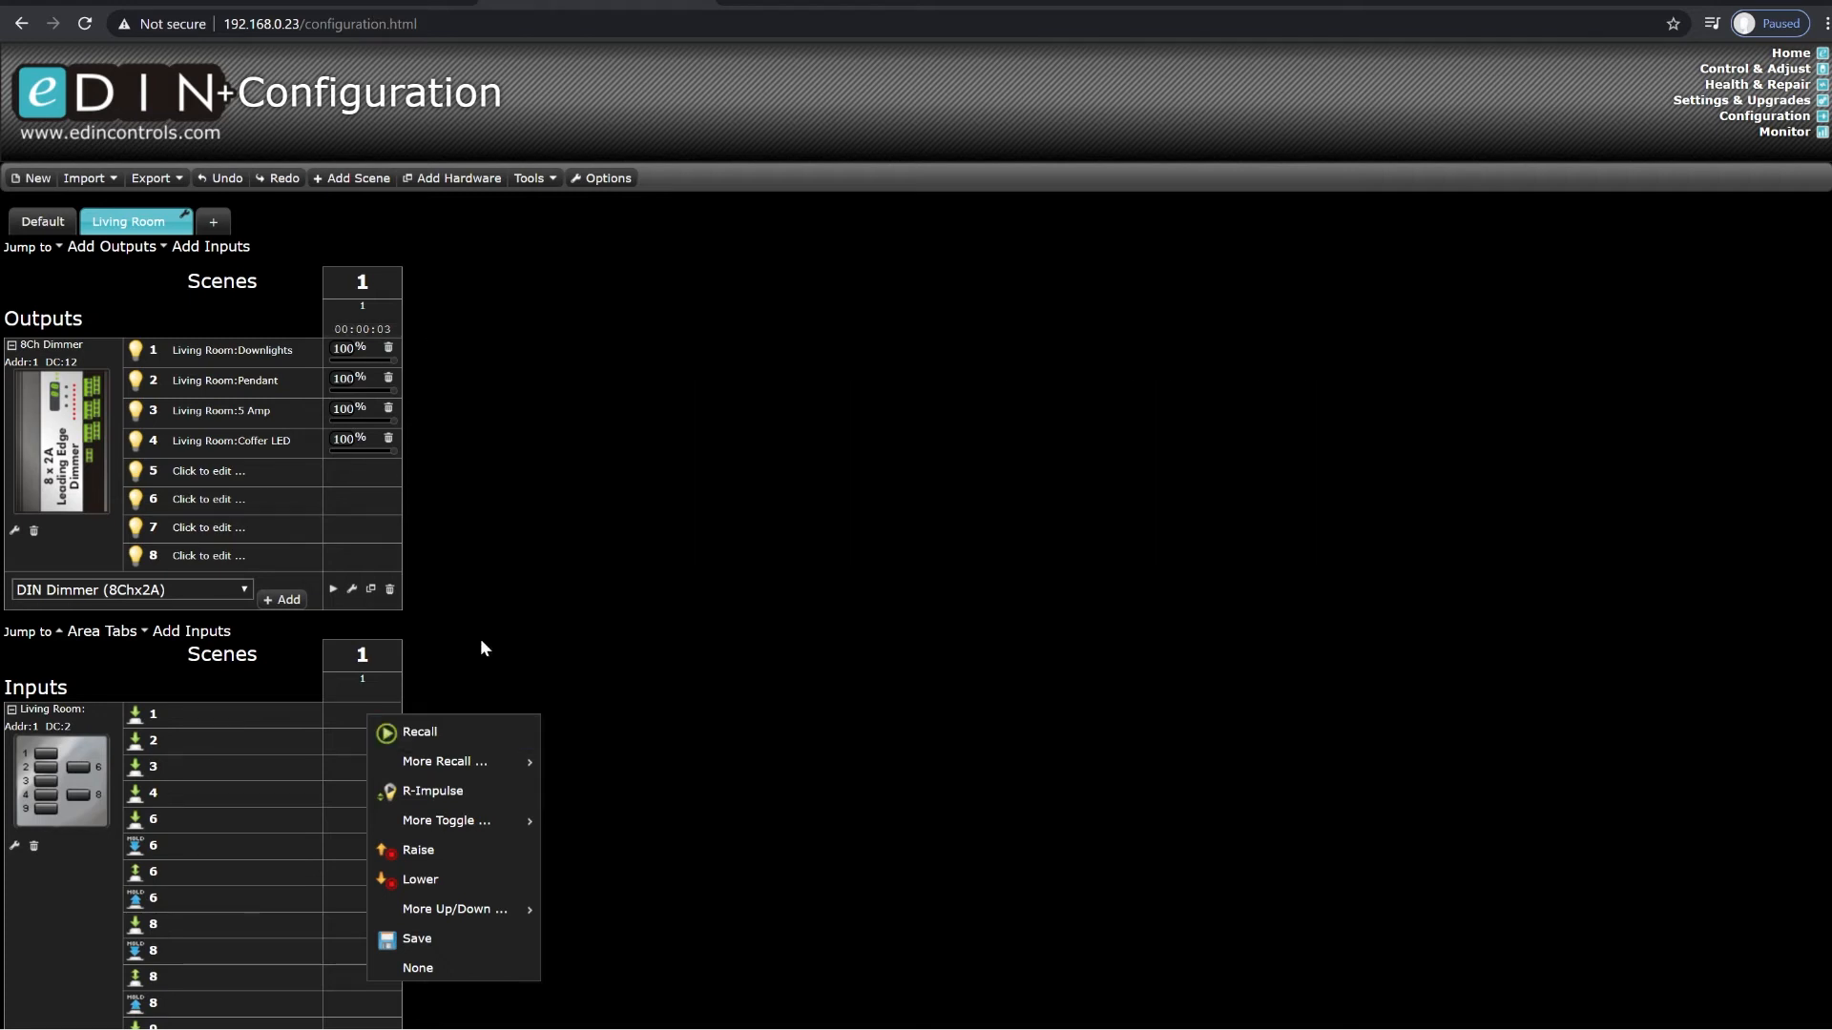
pyautogui.moveTo(472, 767)
pyautogui.moveTo(620, 769)
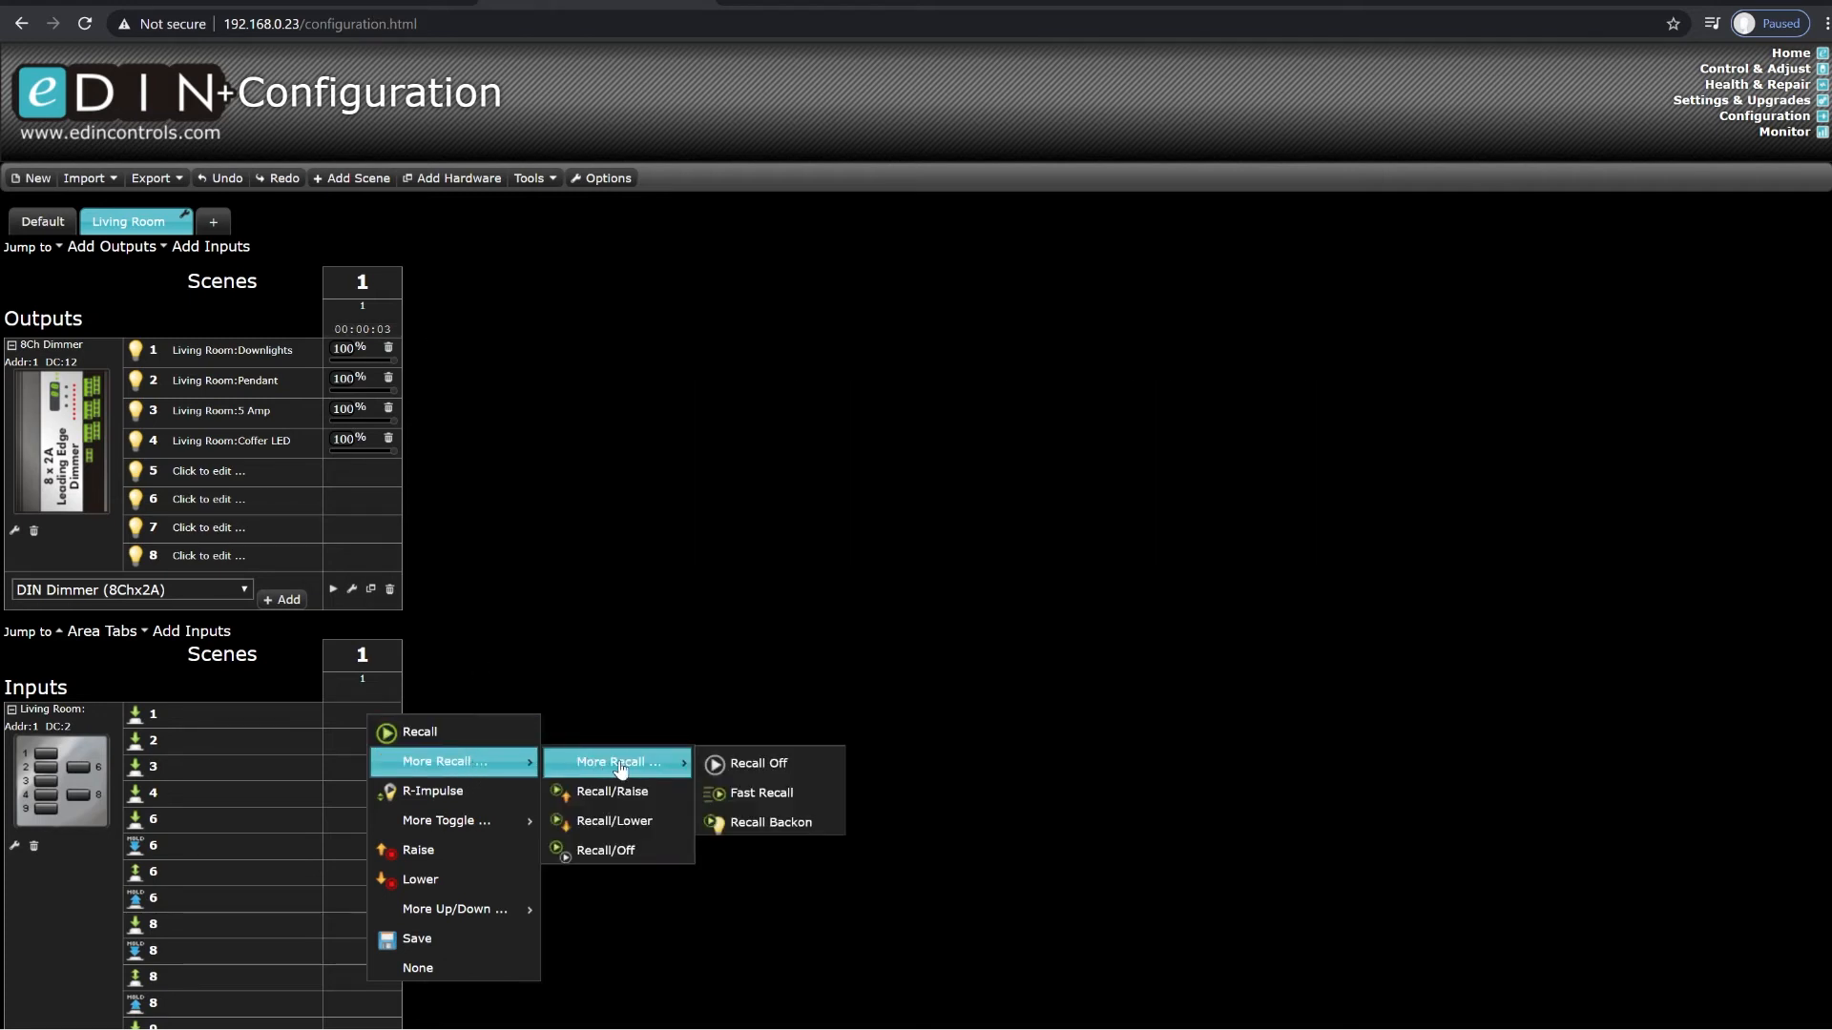
pyautogui.click(745, 769)
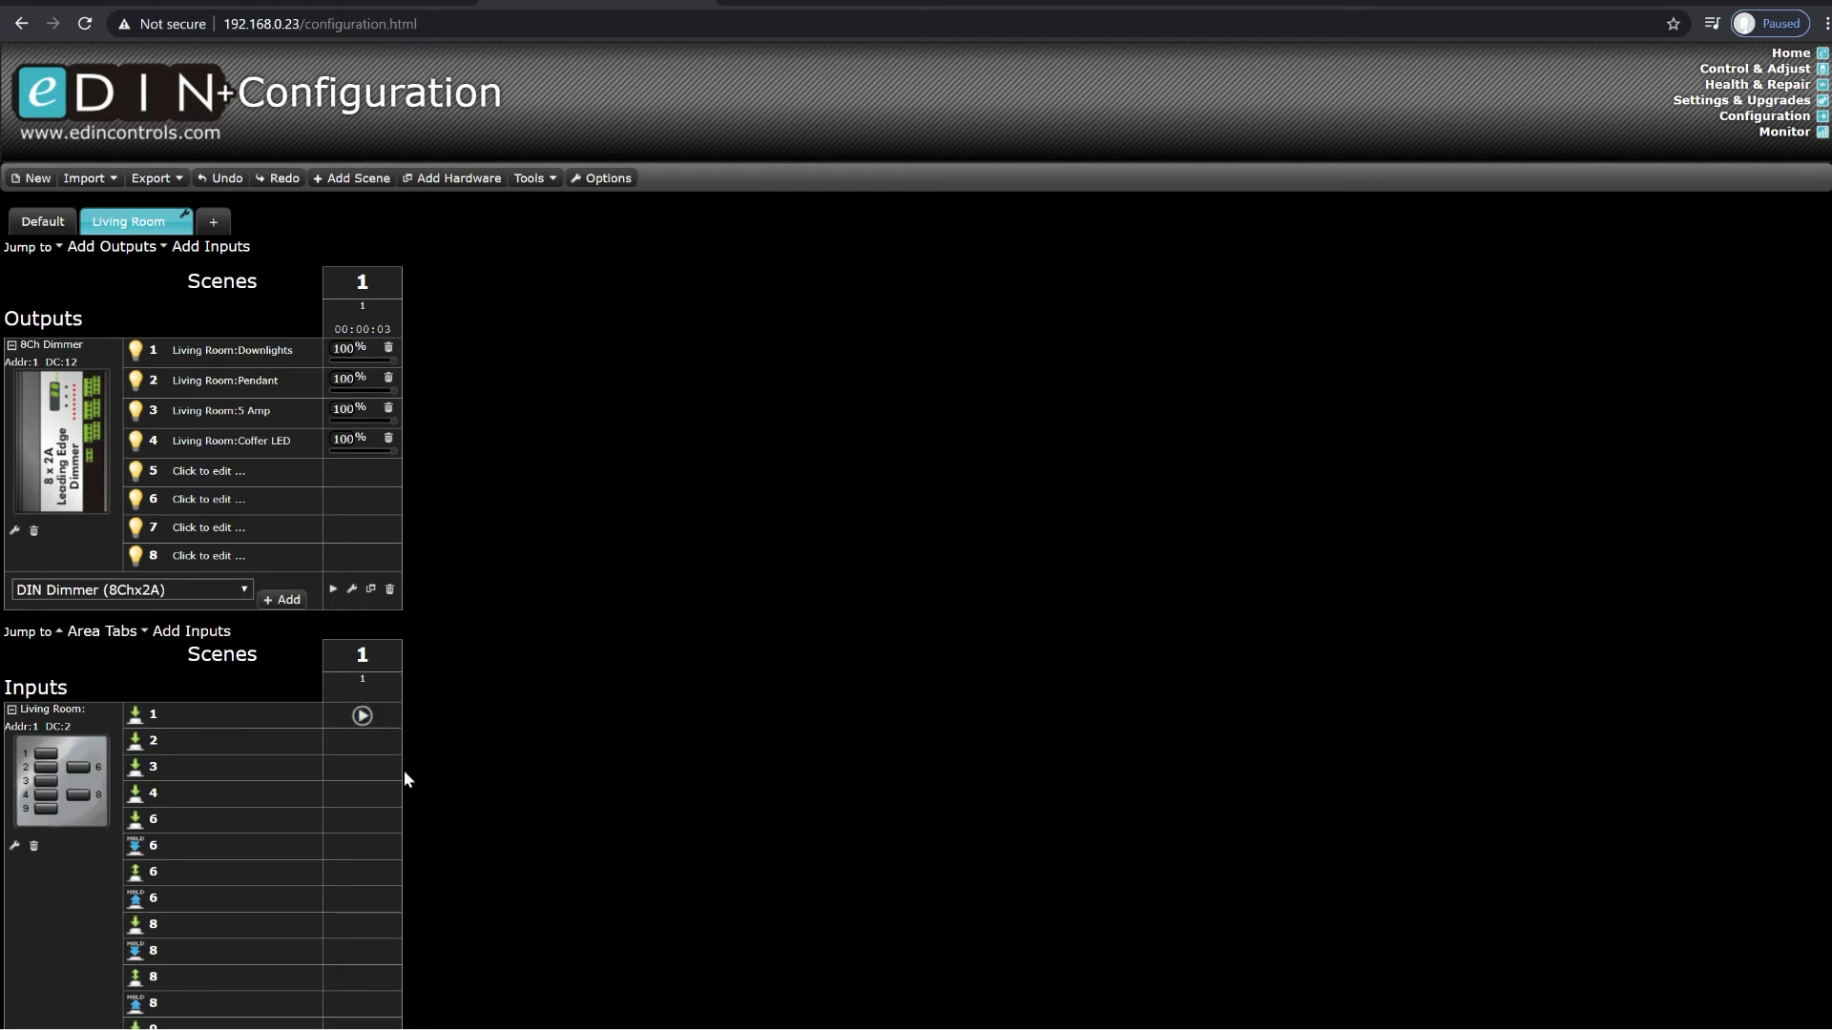
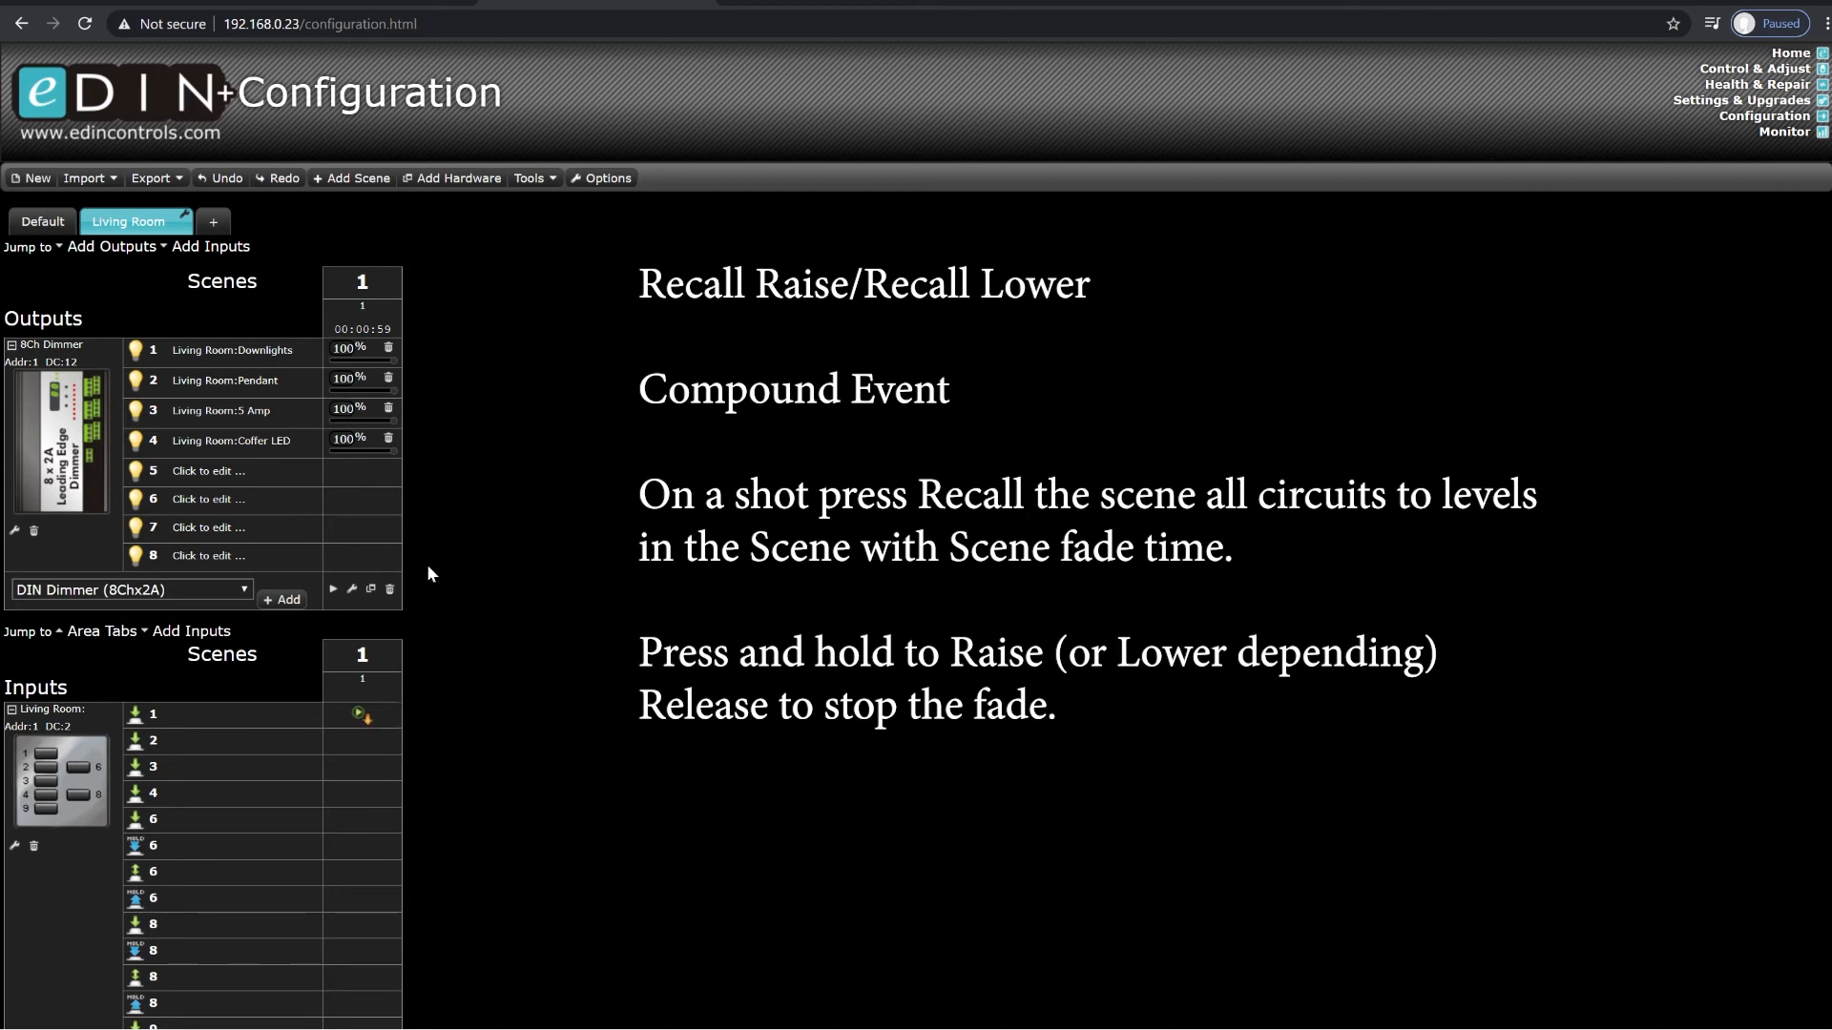
# Step: Replace the Recall Lower action on plate button 1's press event with a different scene 1 action
pyautogui.click(378, 719)
pyautogui.click(633, 849)
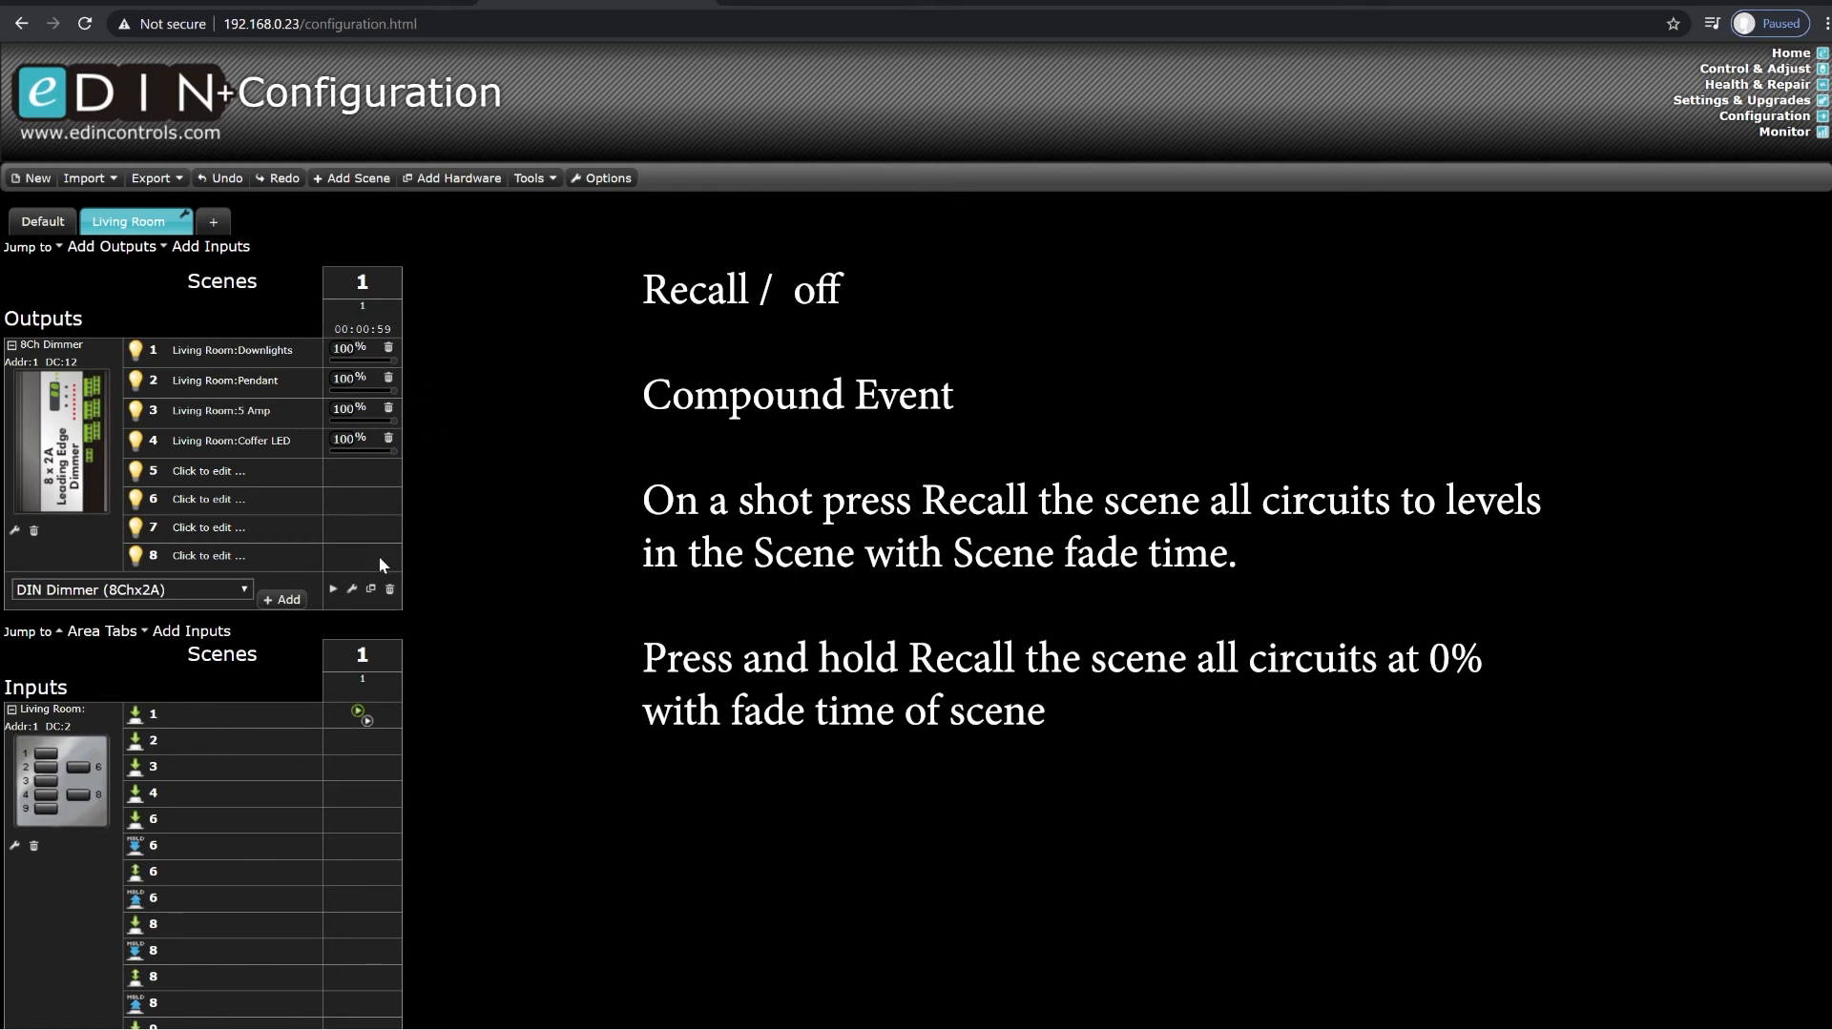
pyautogui.click(359, 715)
pyautogui.click(440, 804)
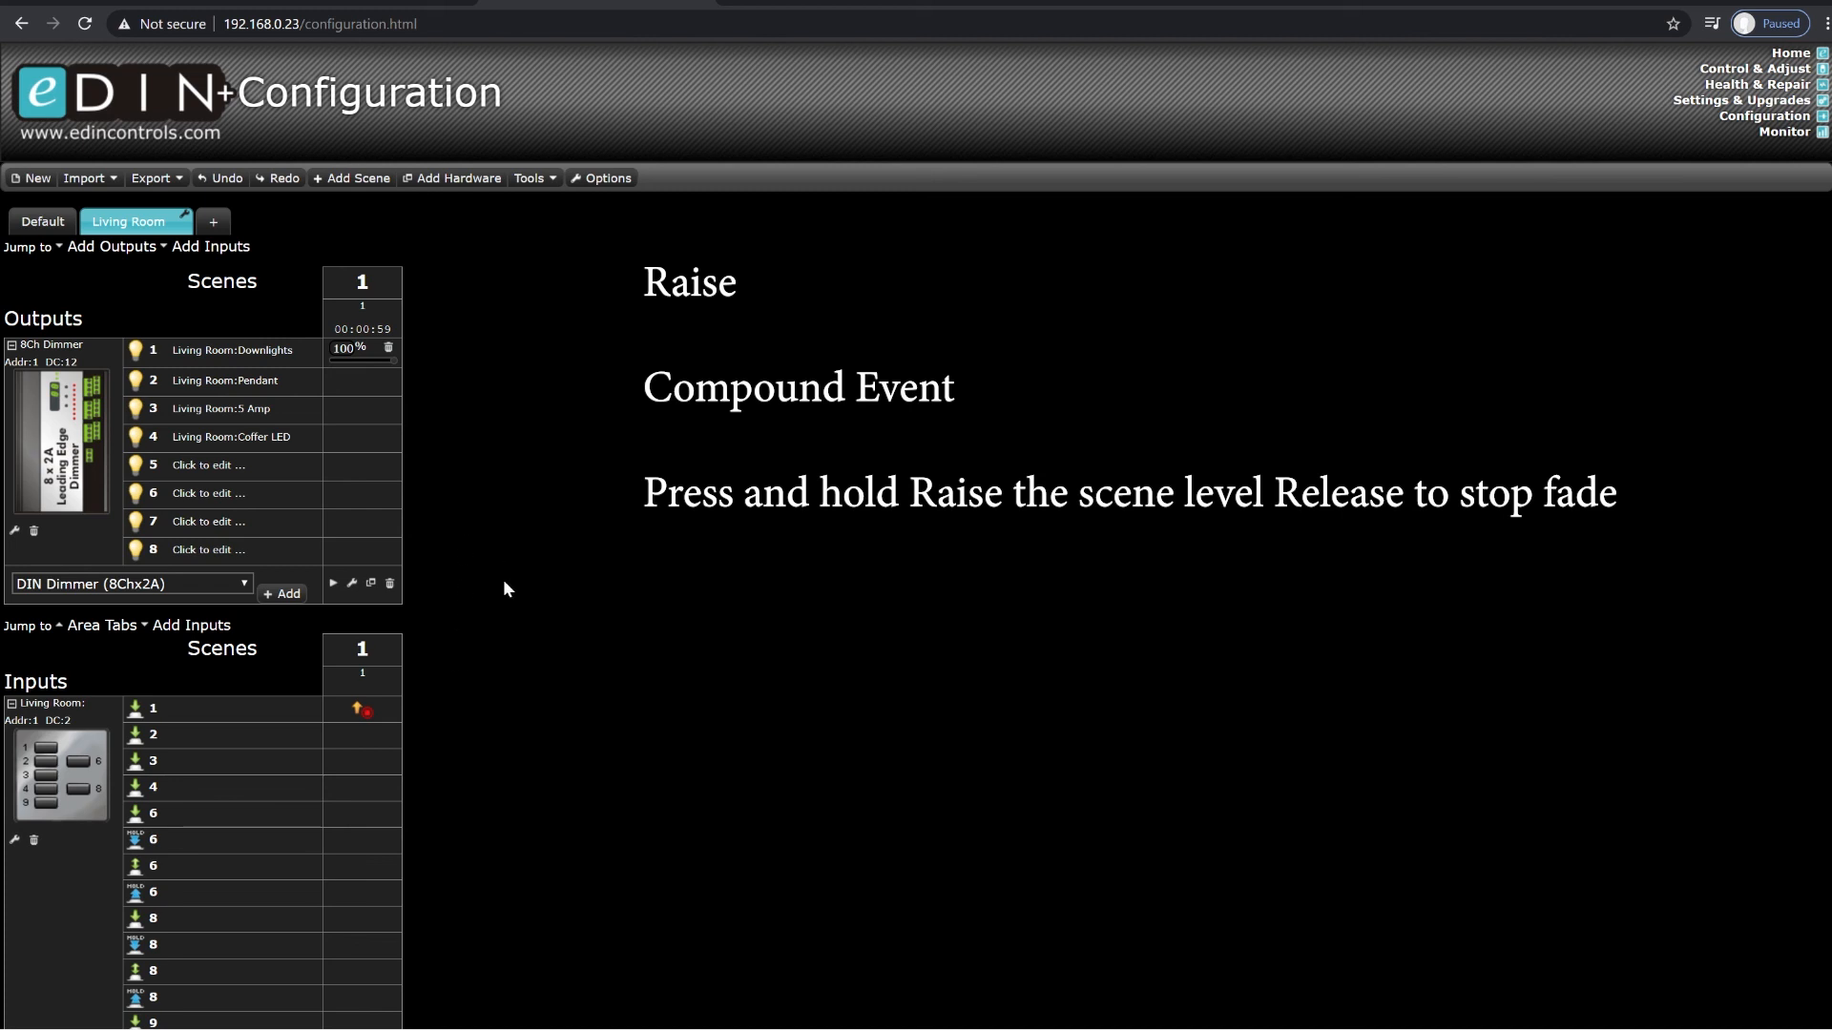
# Step: Set the Living Room Downlights level in scene 1 to 50% and assign Lower to plate button 1's press event
pyautogui.doubleClick(343, 349)
pyautogui.write('50')
pyautogui.click(366, 706)
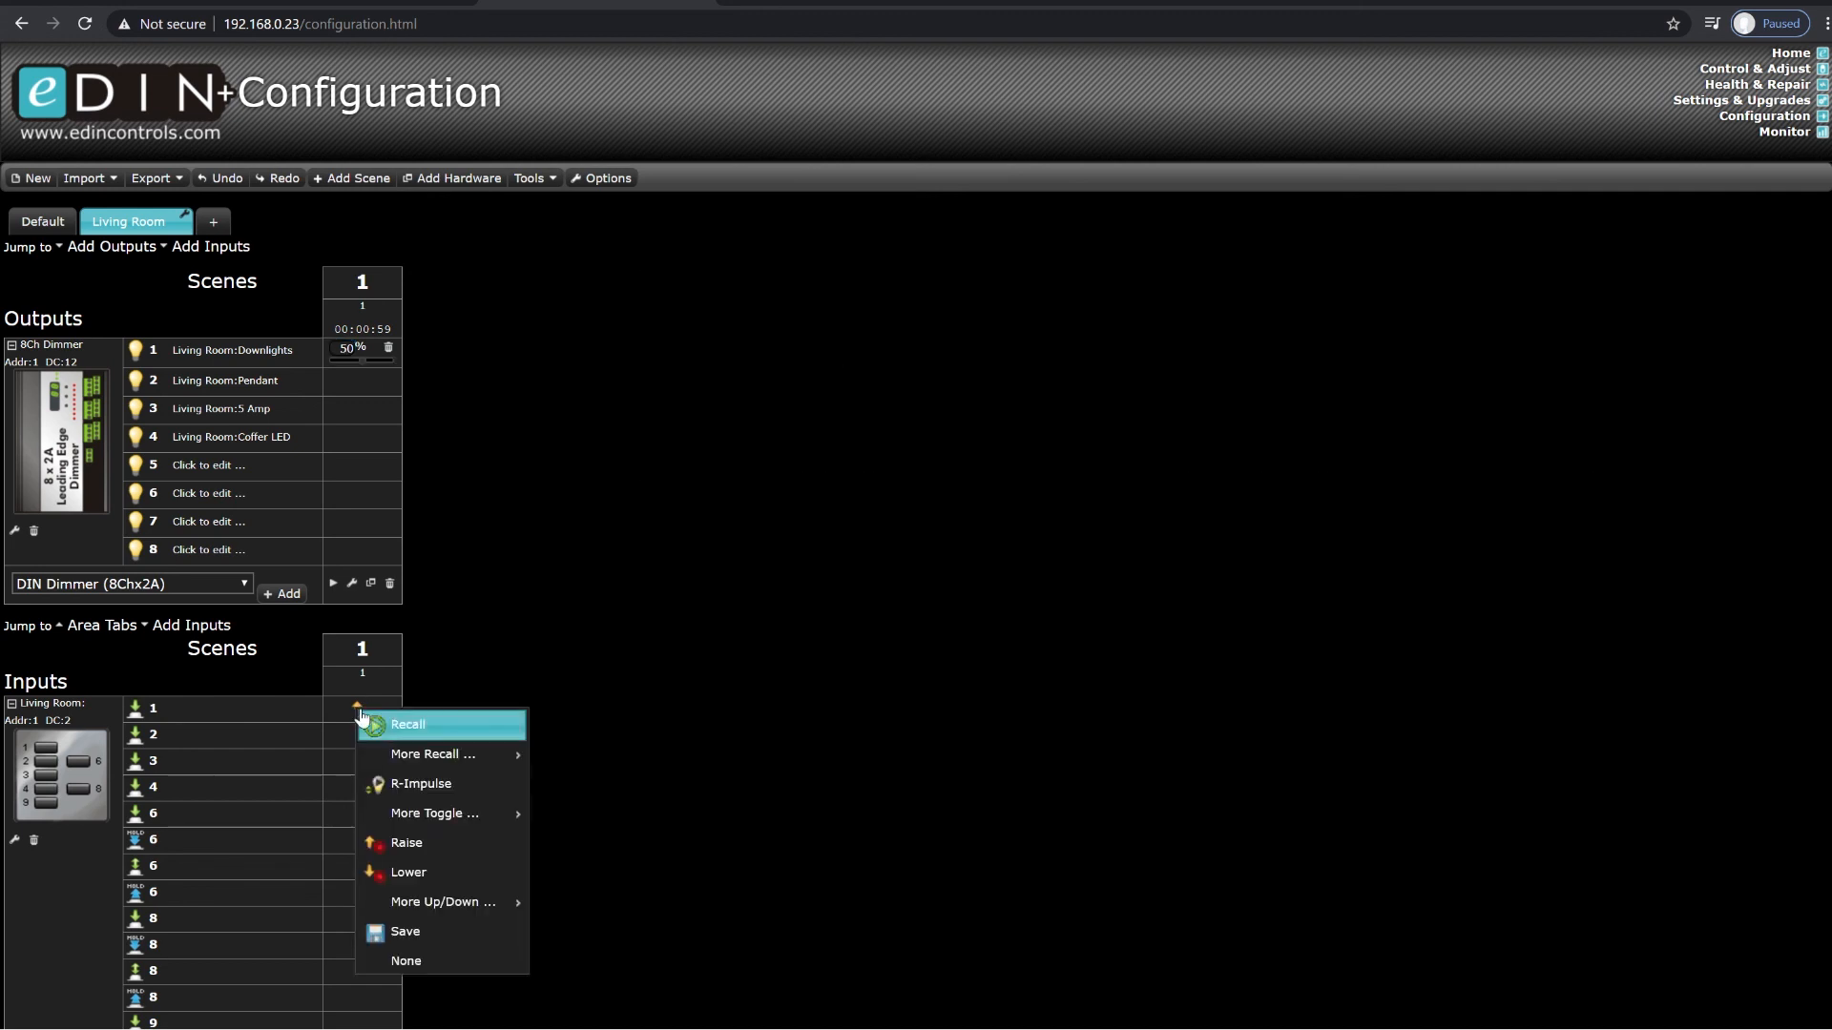
pyautogui.click(435, 875)
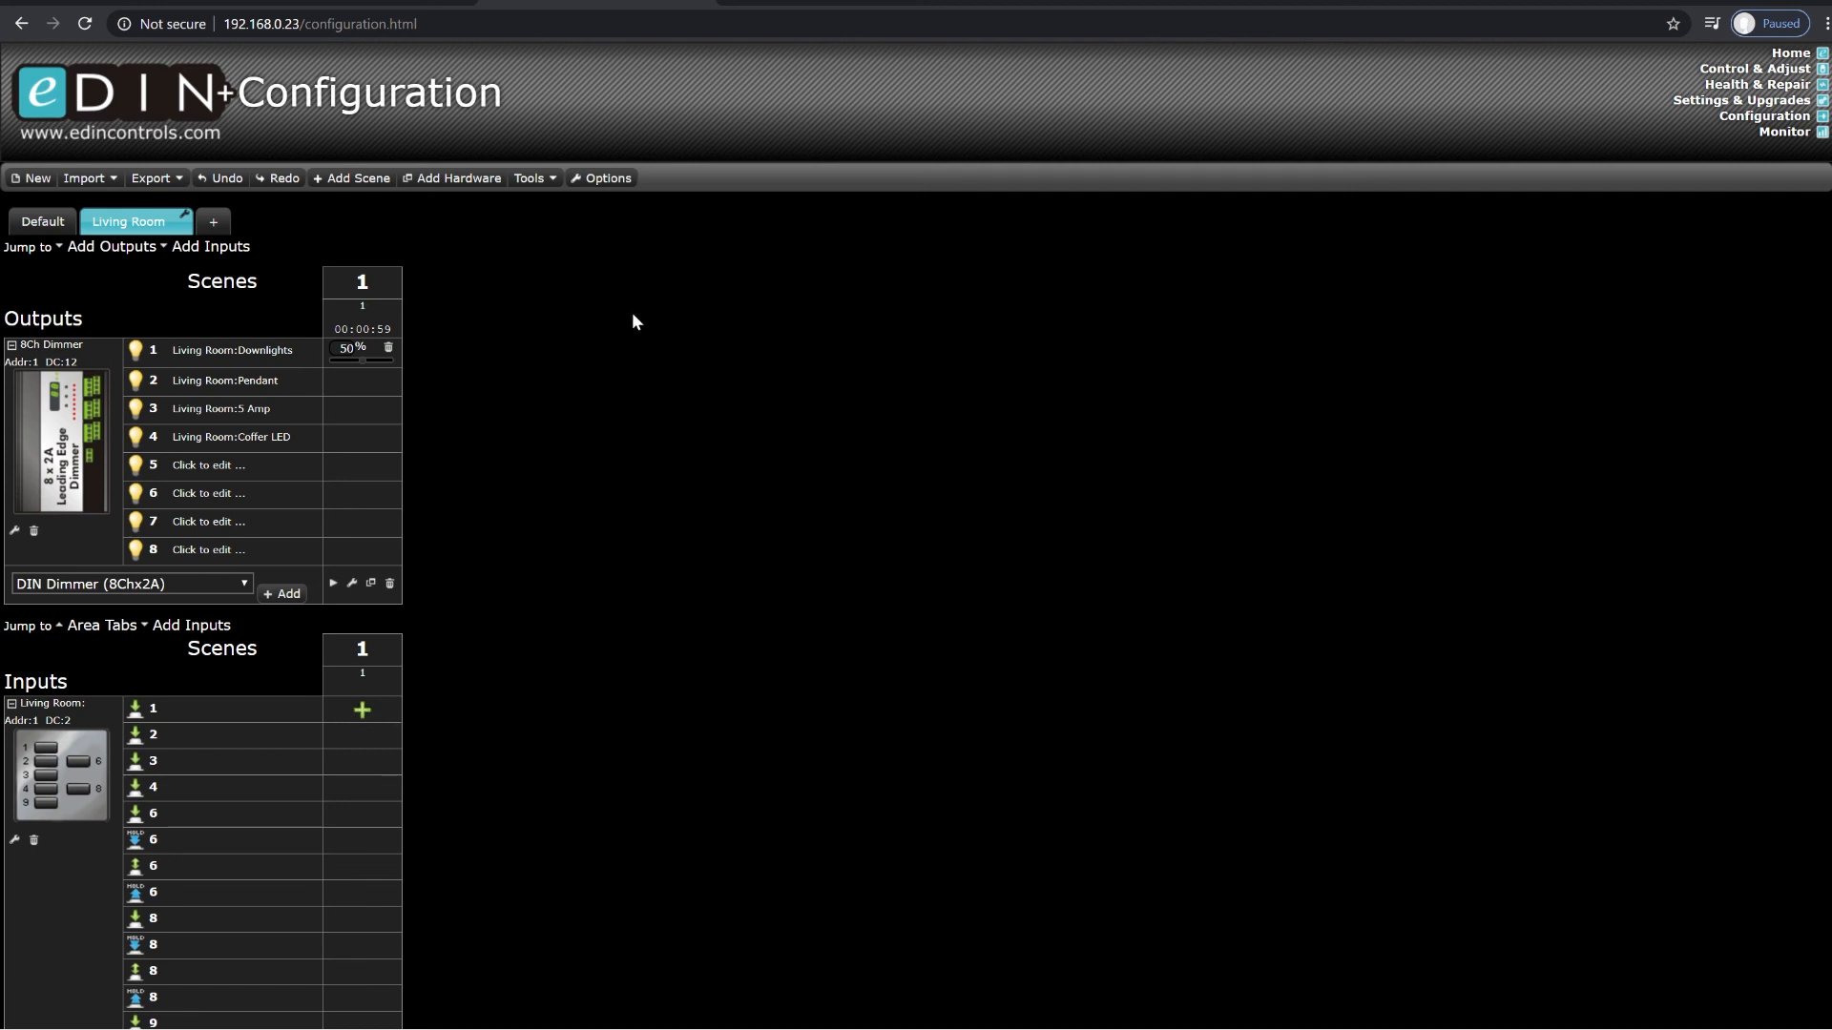
# Step: Examine the nudge step size among the timing and level parameters in the configuration options
pyautogui.click(615, 179)
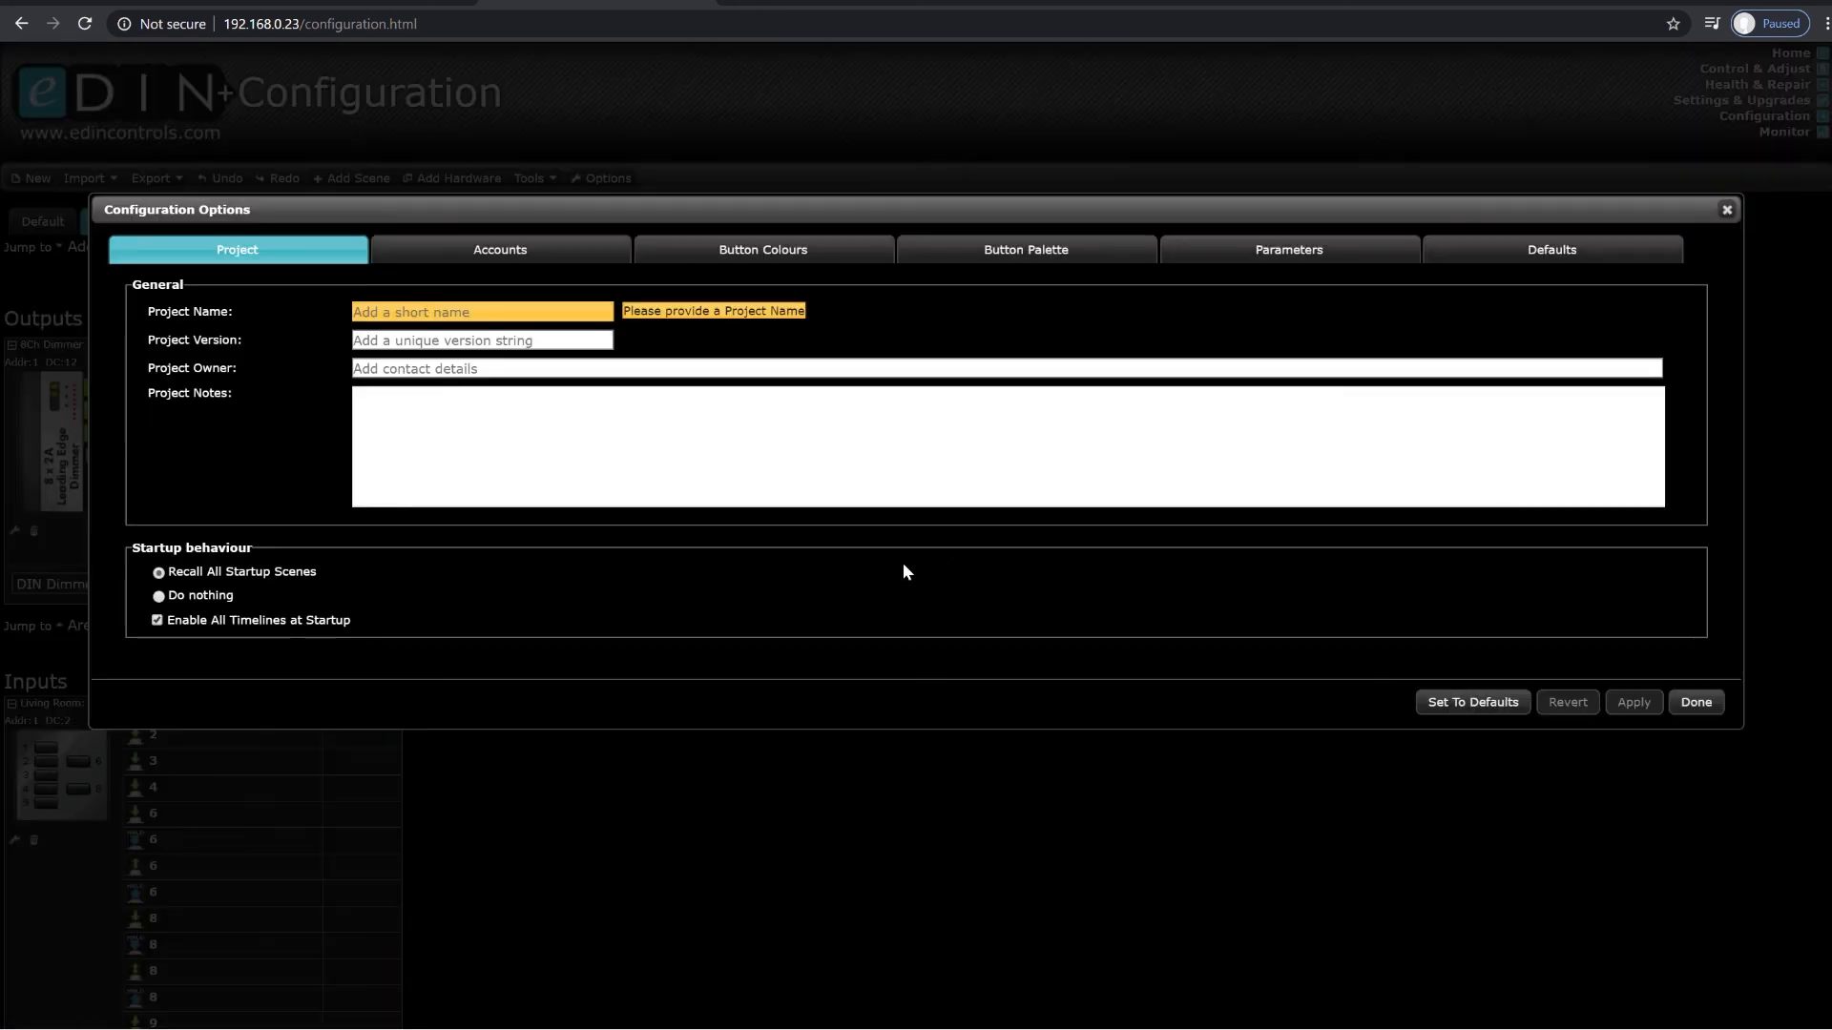
pyautogui.click(1268, 253)
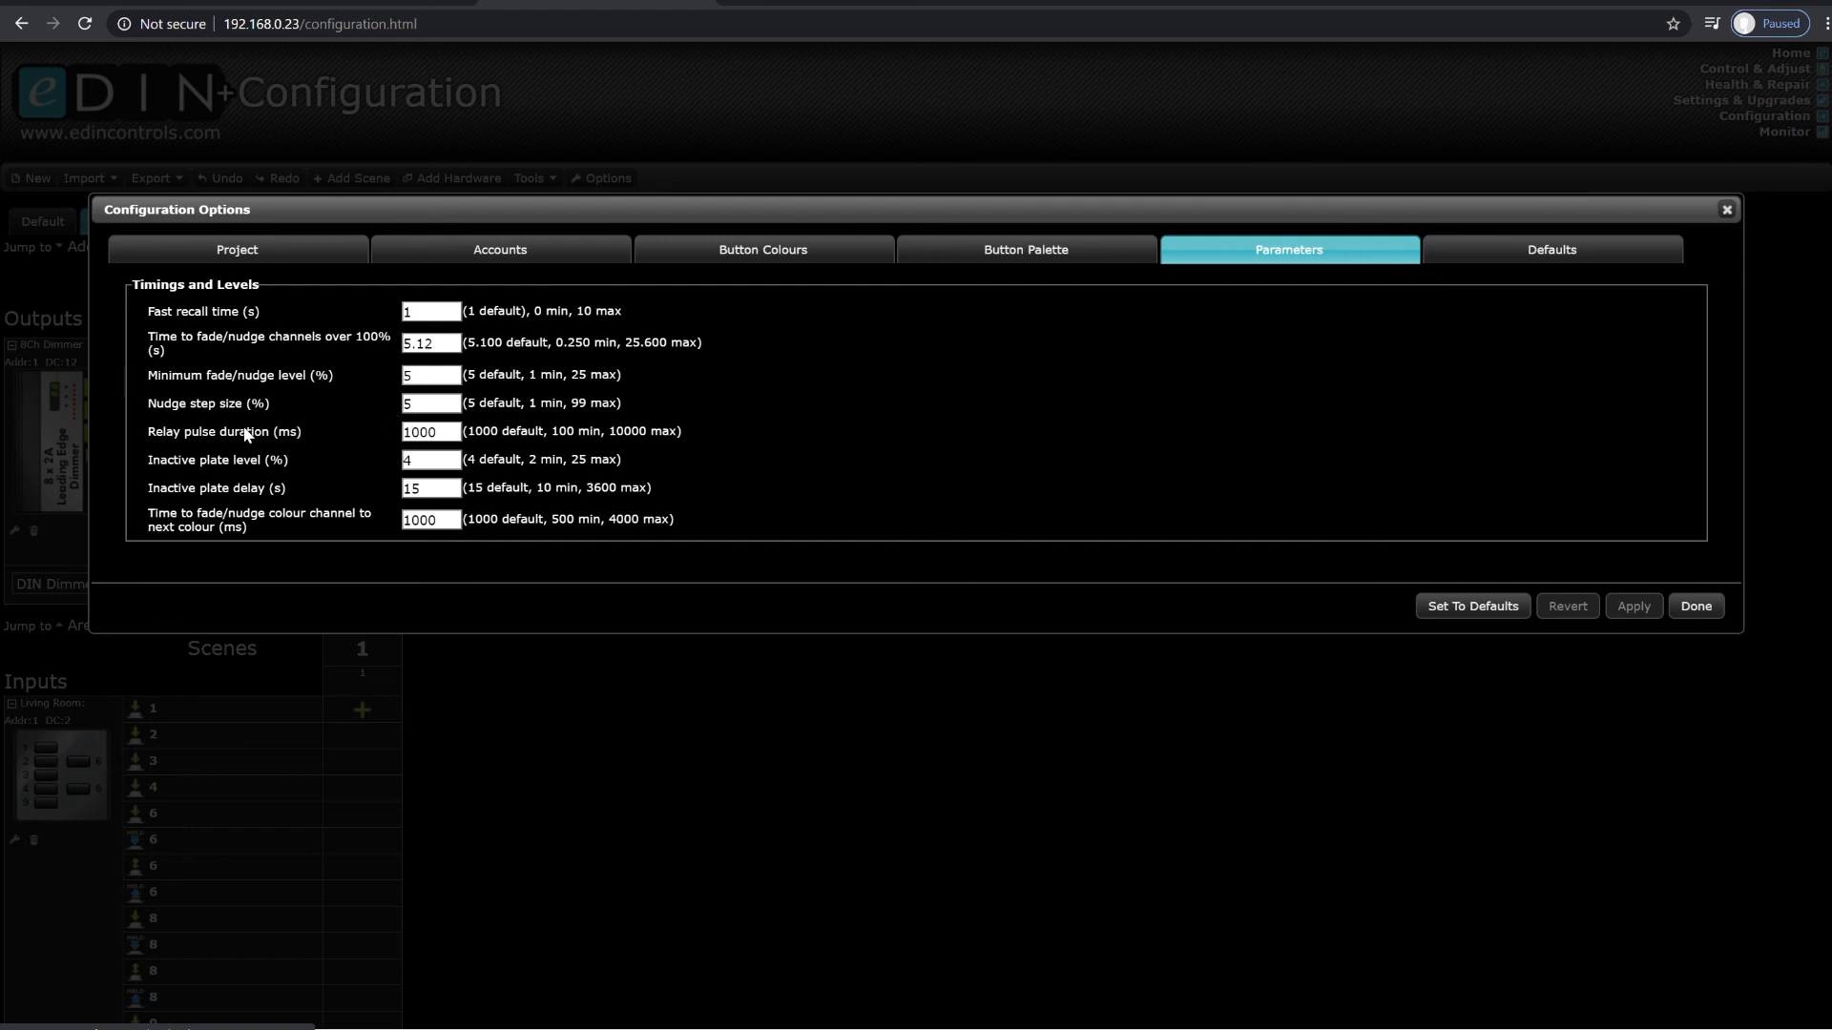
pyautogui.click(412, 405)
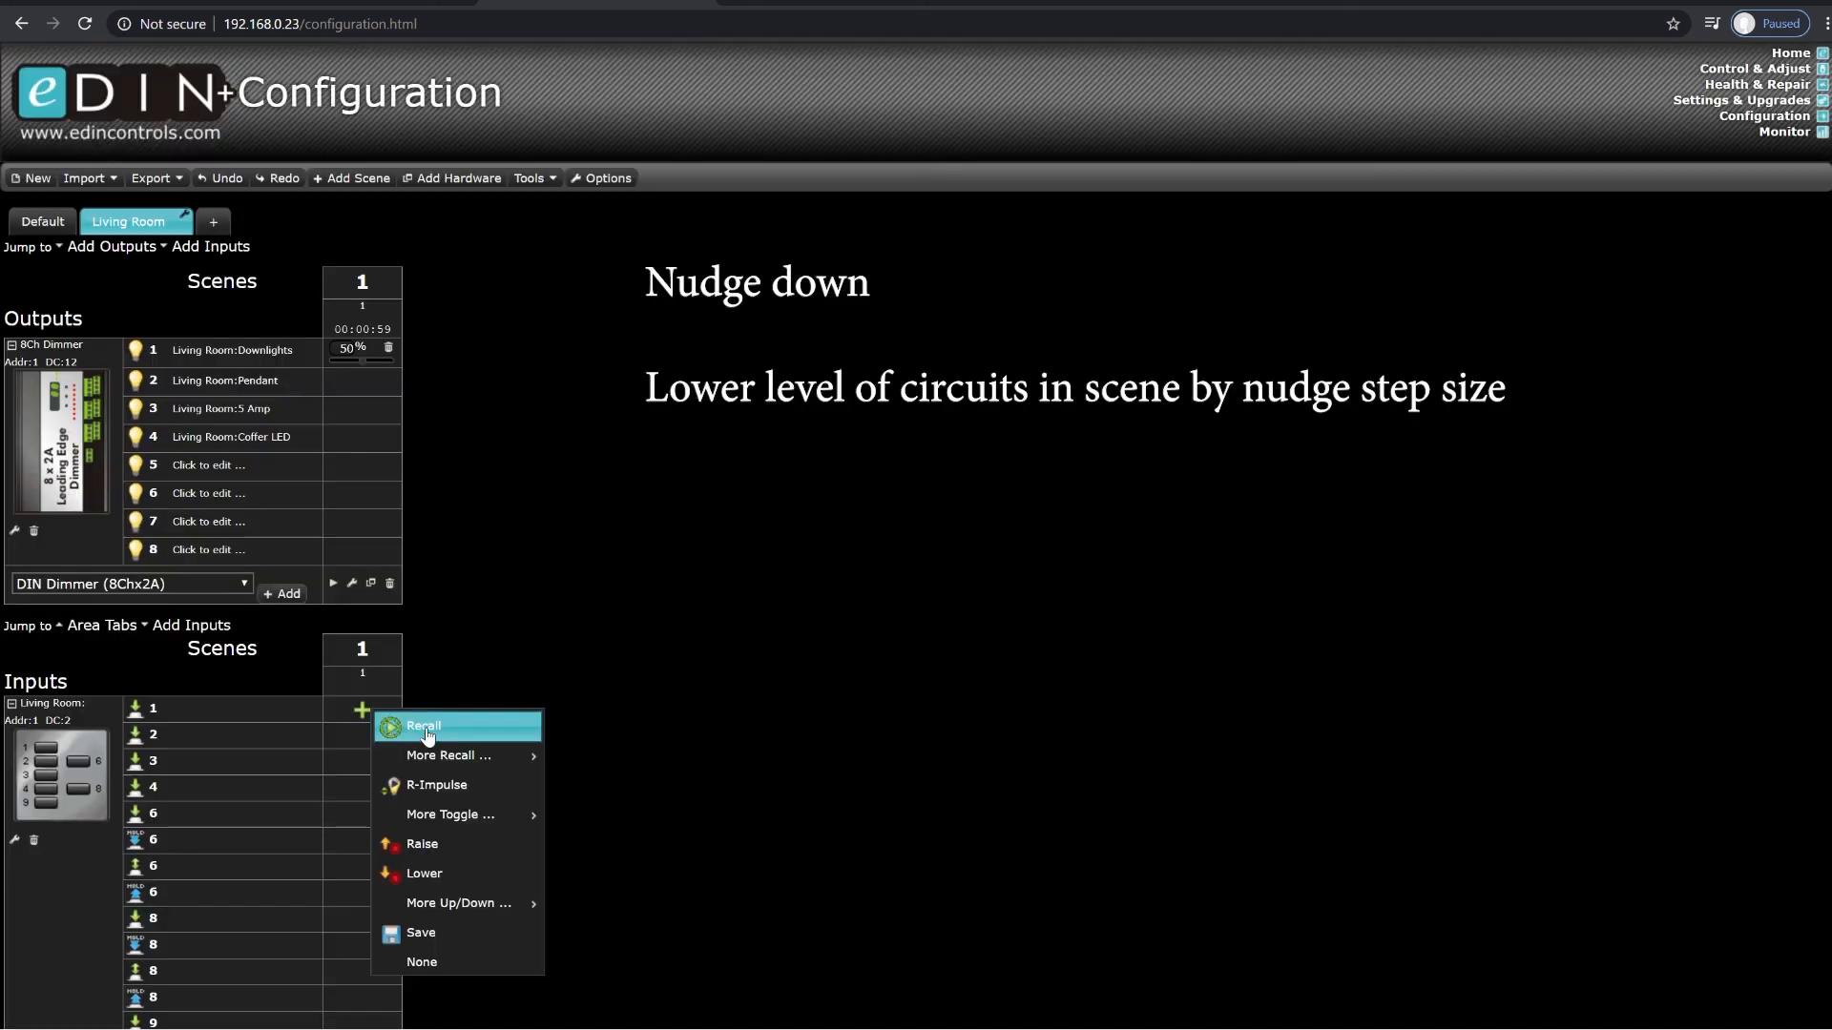
# Step: For scene 1, assign Nudge Down to plate button 1's press event and replace it with Fade Up
pyautogui.moveTo(503, 908)
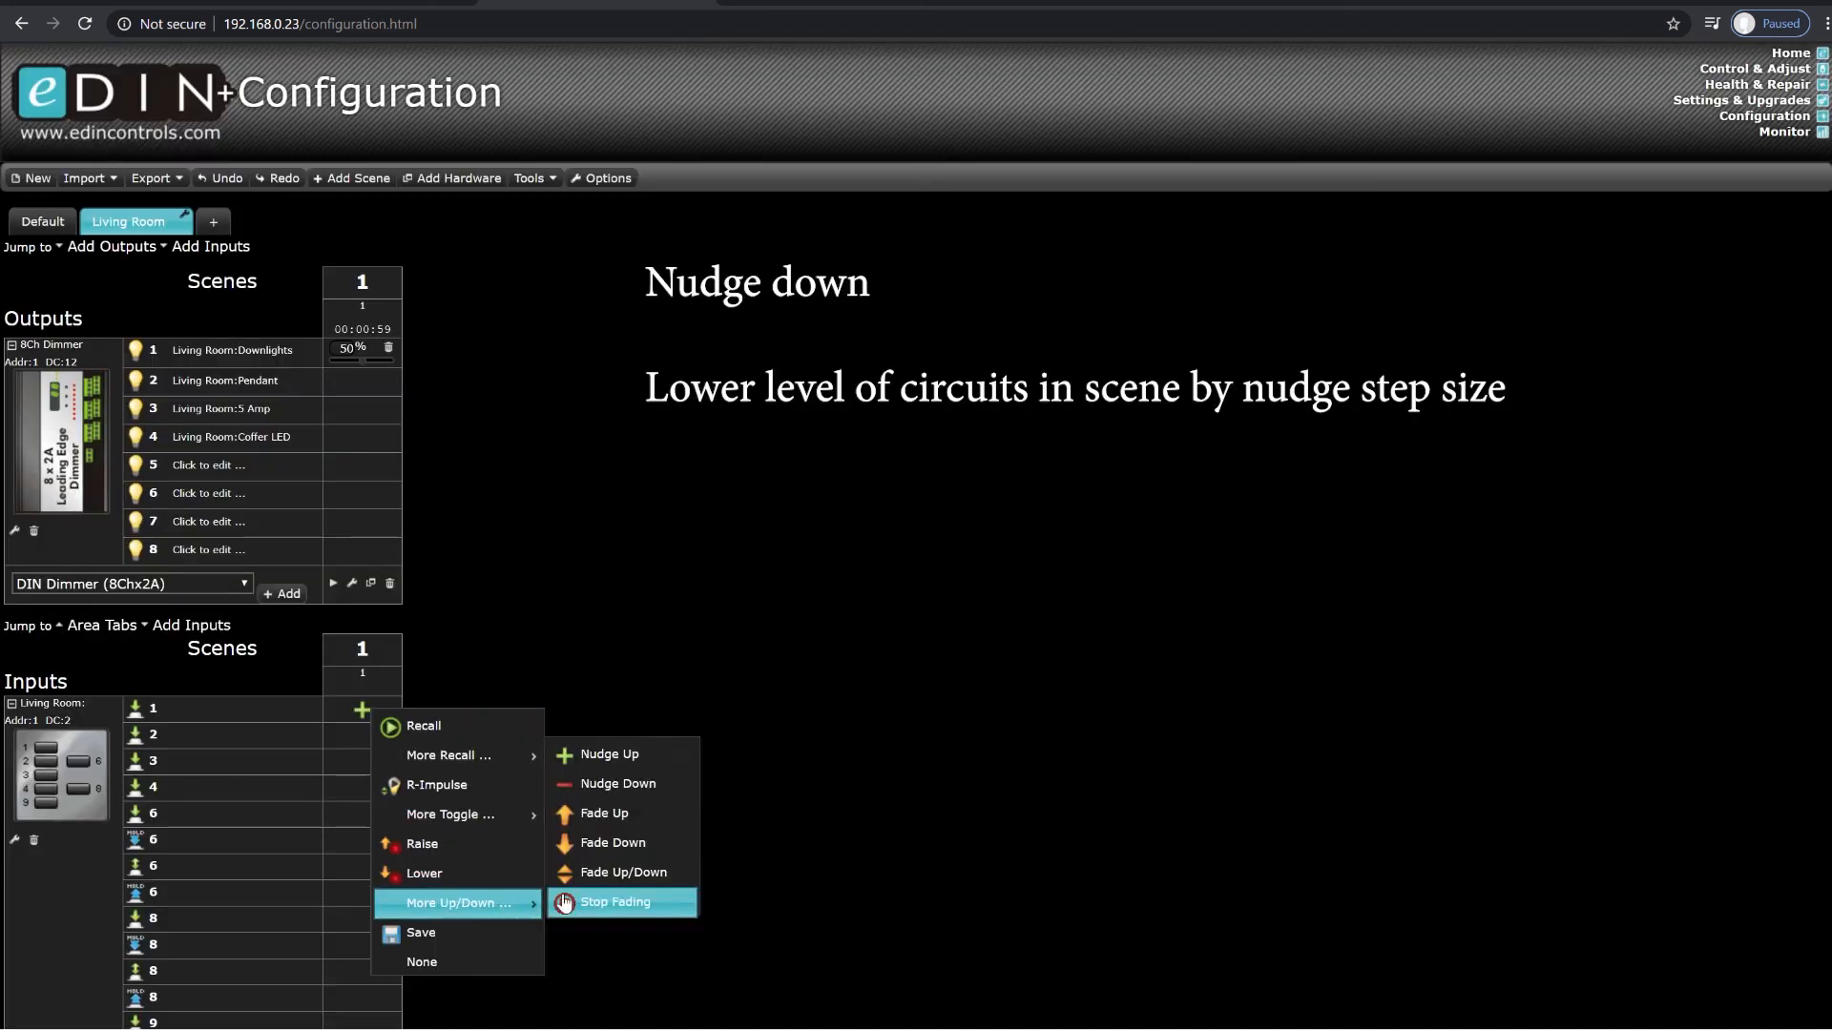
pyautogui.click(618, 806)
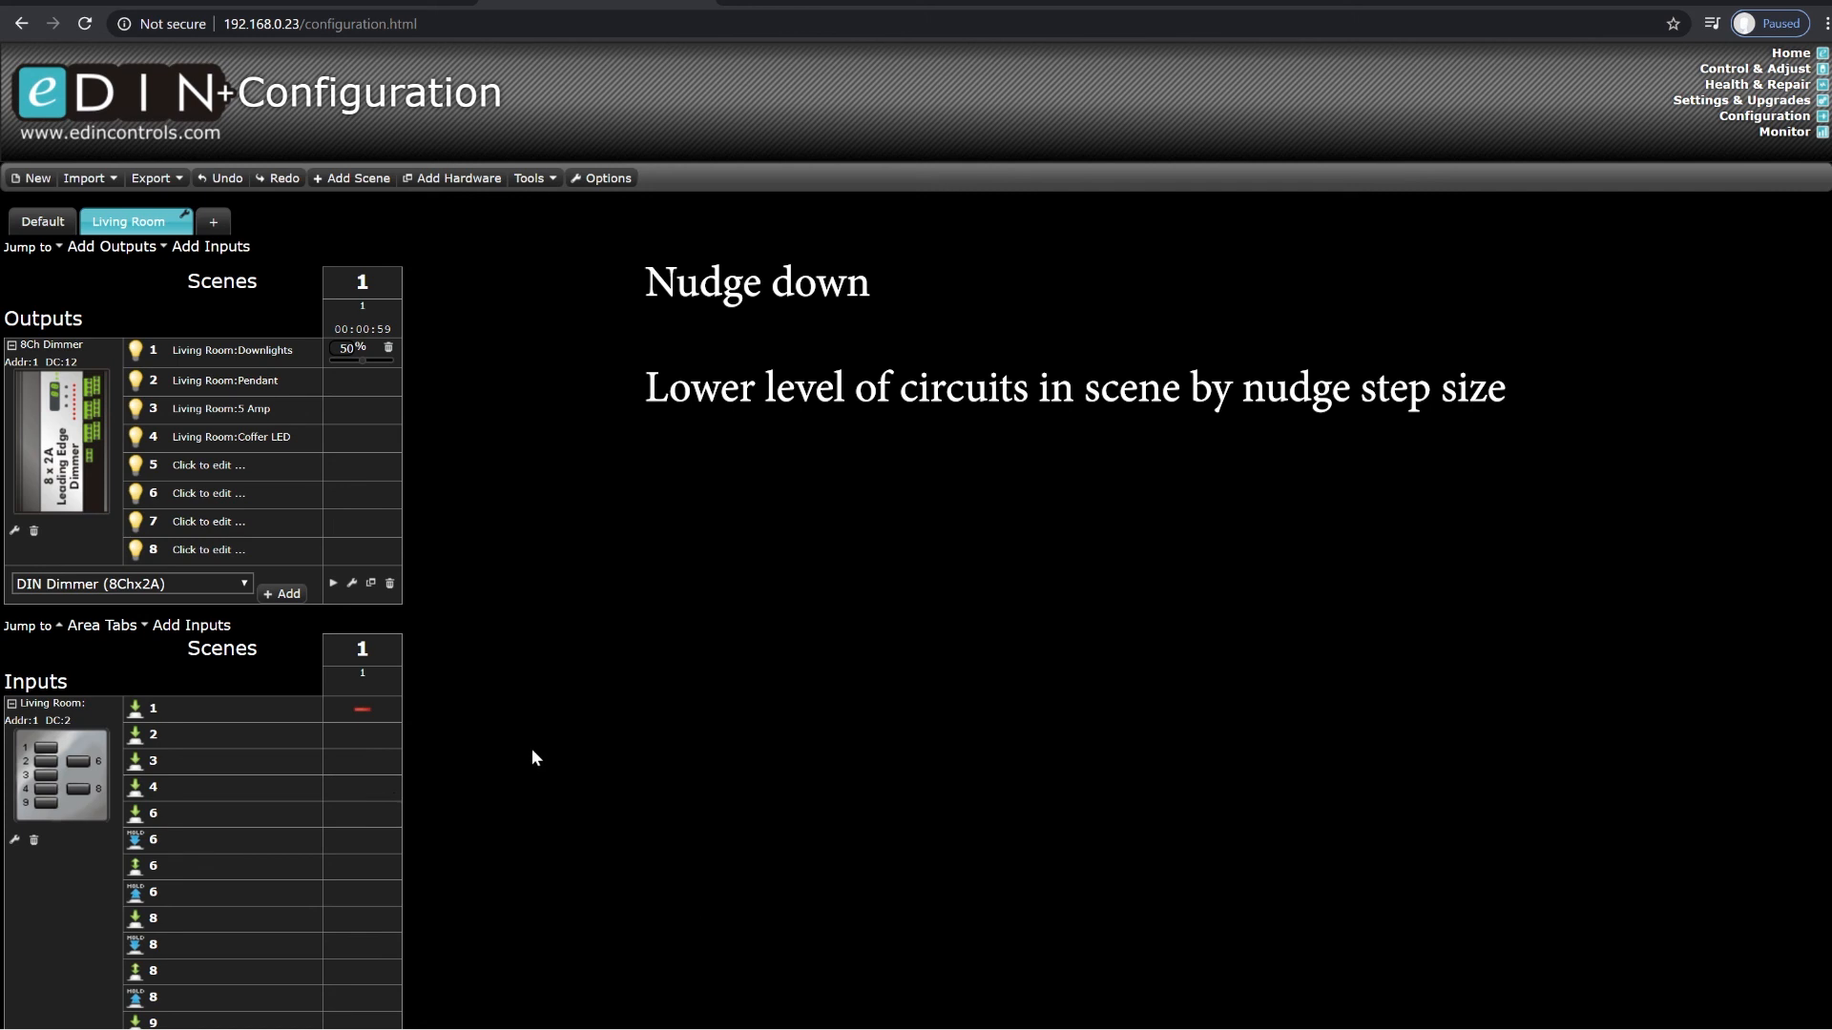
pyautogui.click(380, 708)
pyautogui.moveTo(503, 903)
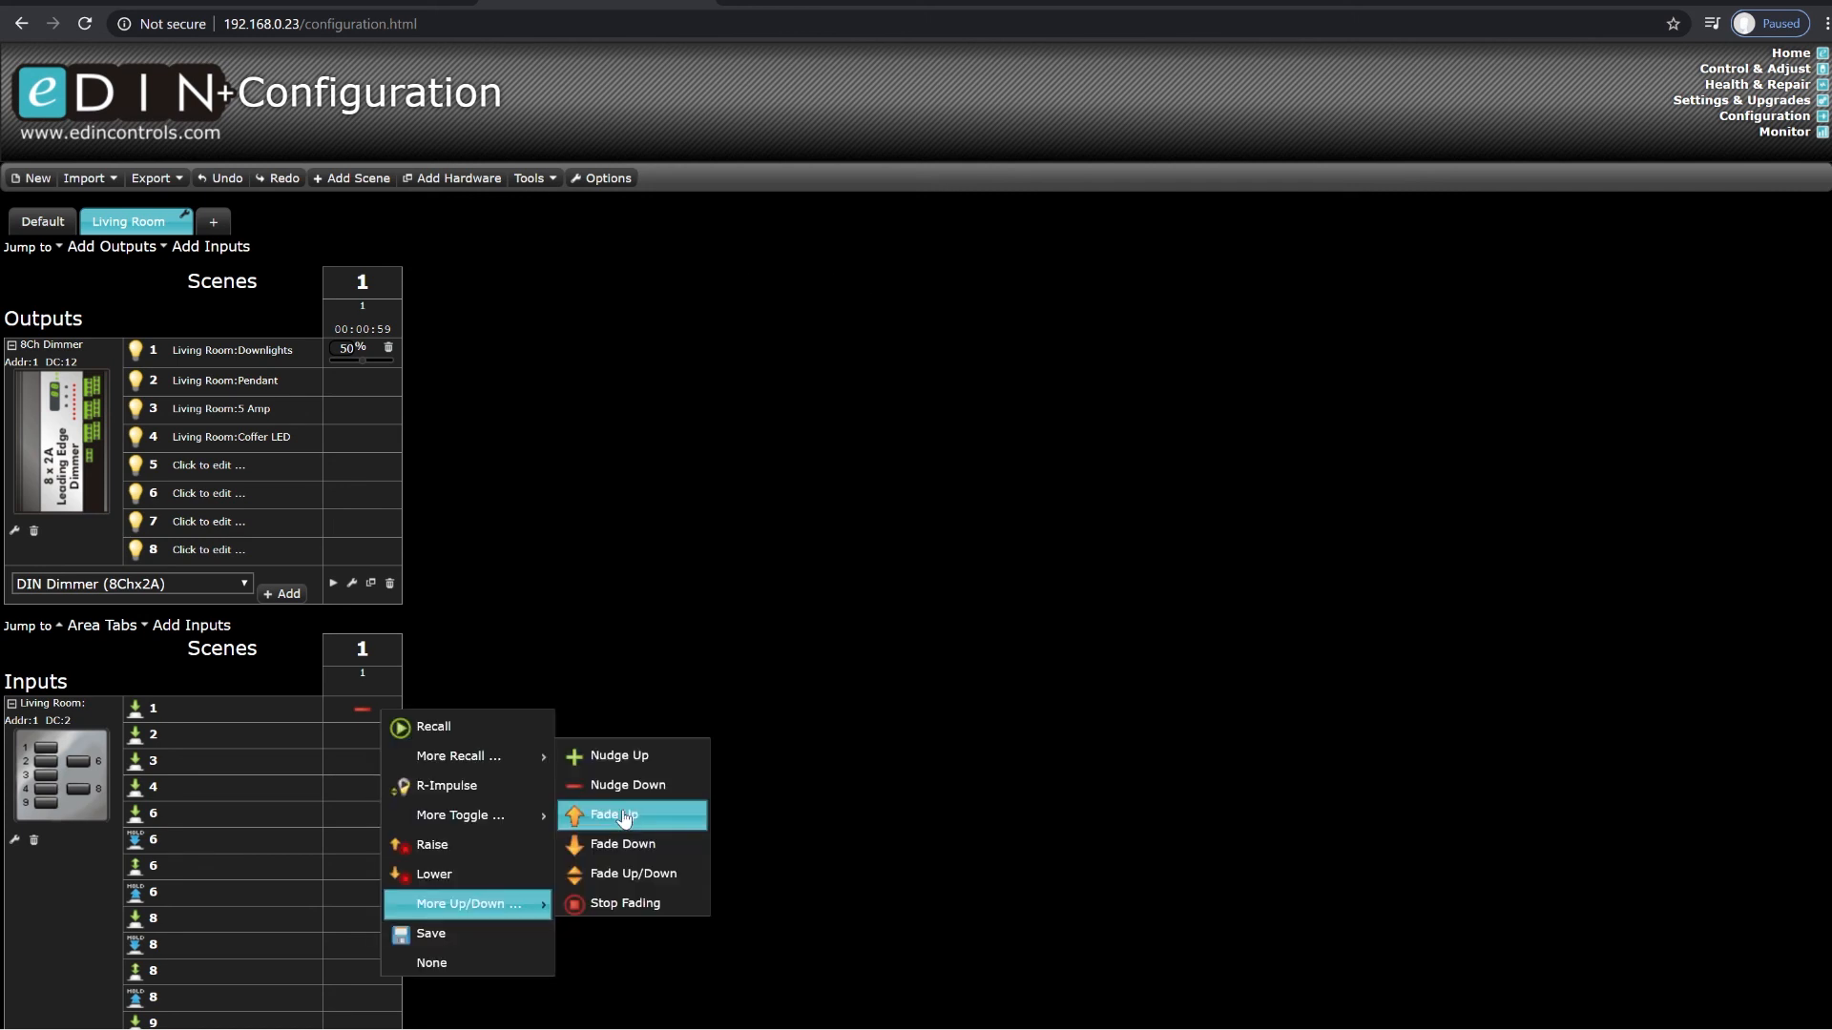
pyautogui.click(622, 816)
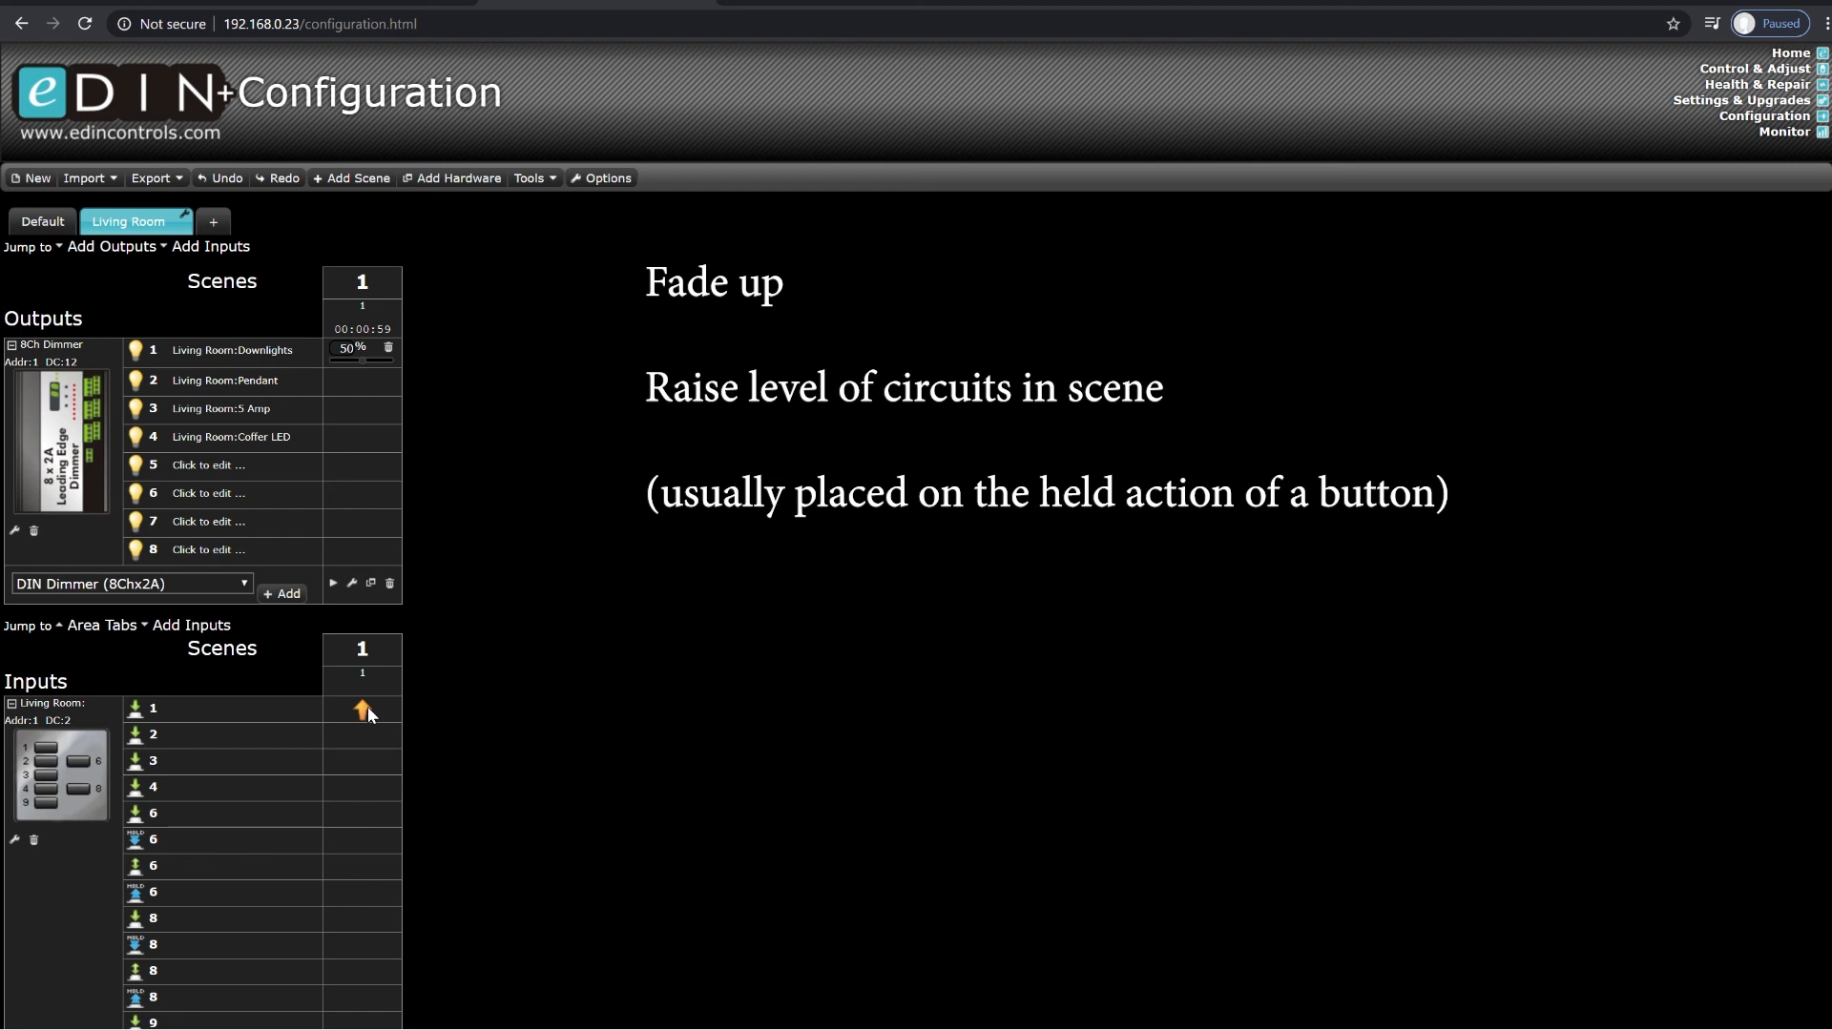
# Step: Enable the hold, release and hold-release events for button 1 in the Living Room wall plate configuration
pyautogui.click(14, 841)
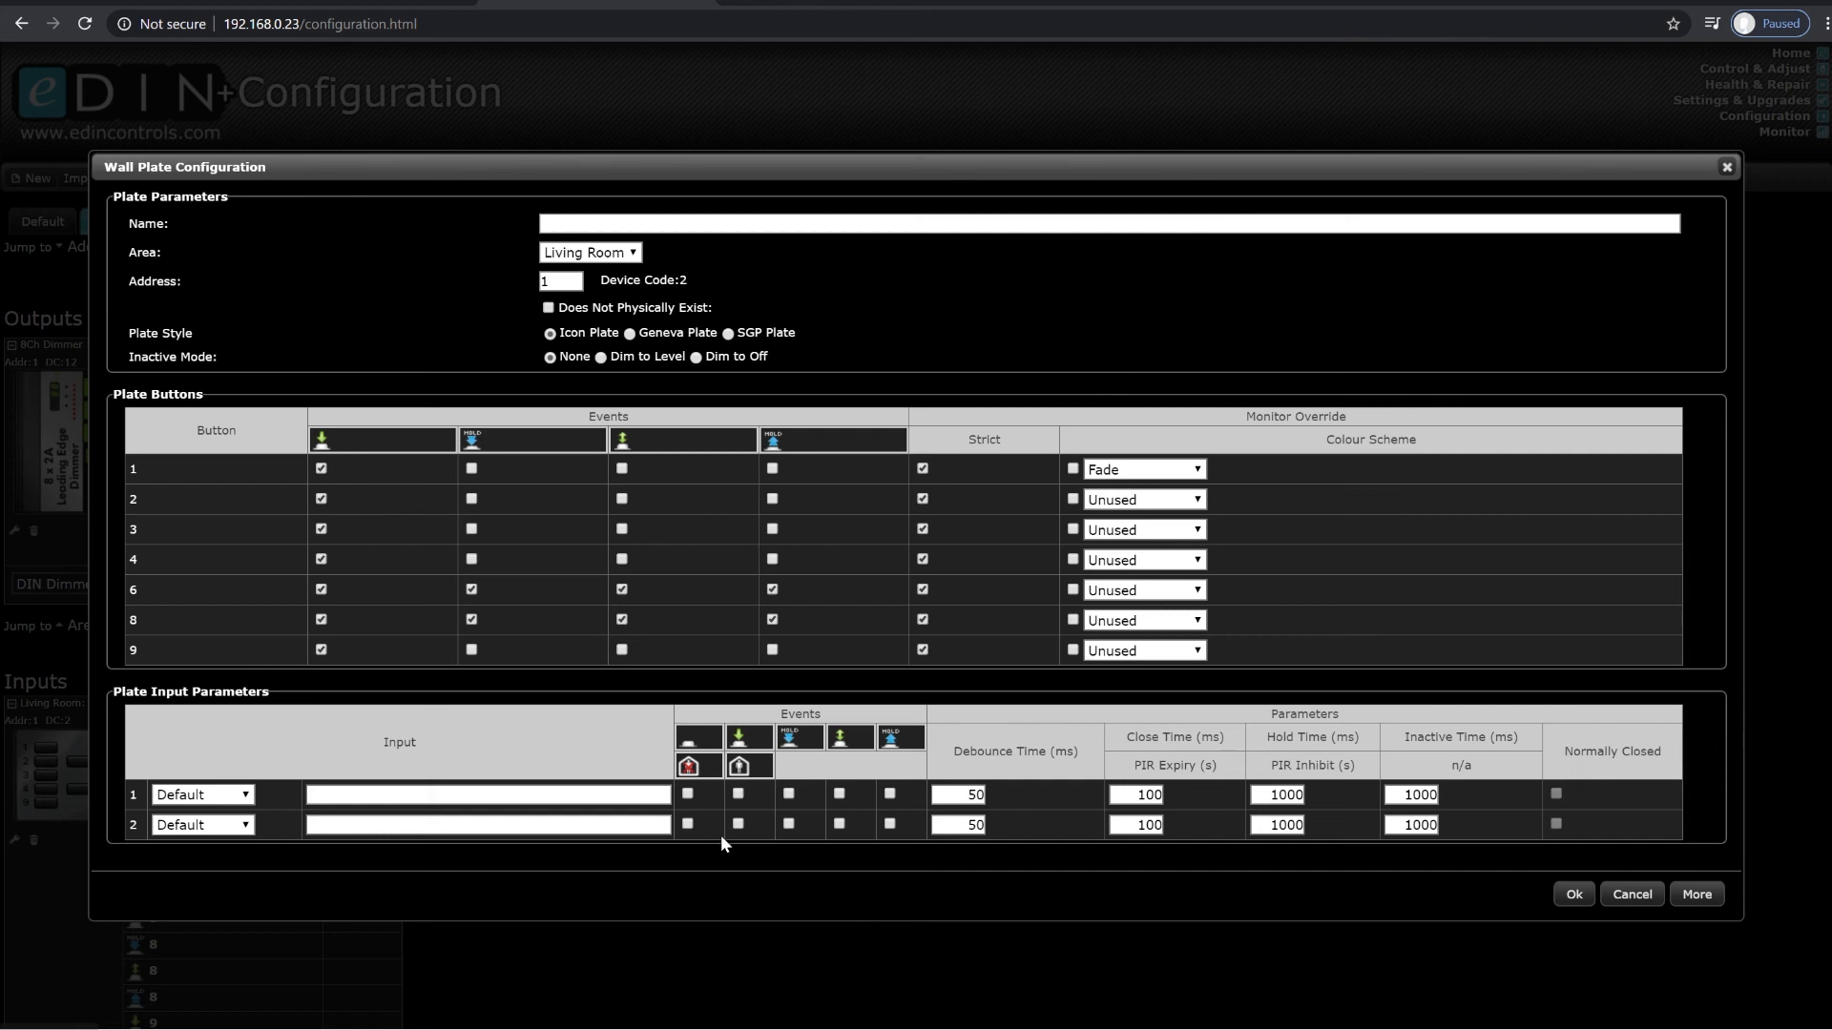
pyautogui.click(471, 468)
pyautogui.click(622, 468)
pyautogui.click(772, 469)
pyautogui.click(1573, 896)
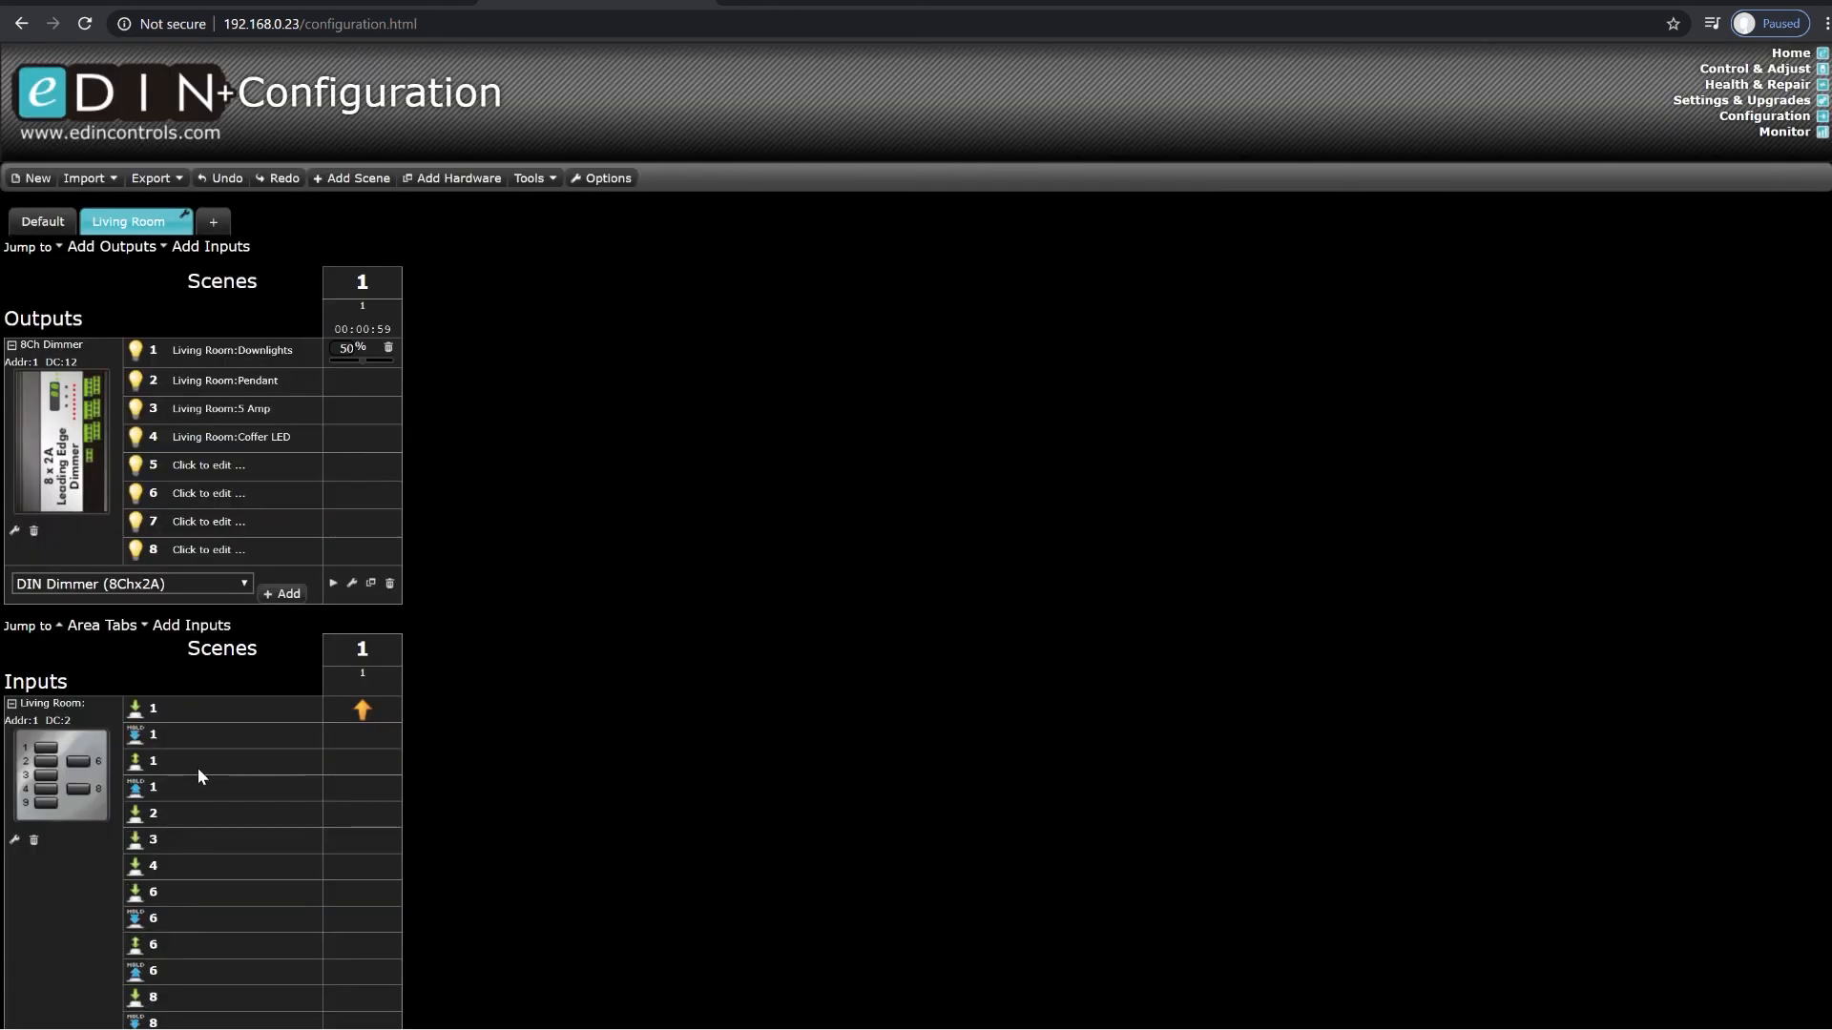
# Step: For scene 1, assign Fade Up to button 1's hold event and Stop Fading to its hold-release event
pyautogui.rightClick(346, 735)
pyautogui.moveTo(429, 867)
pyautogui.click(581, 929)
pyautogui.rightClick(351, 795)
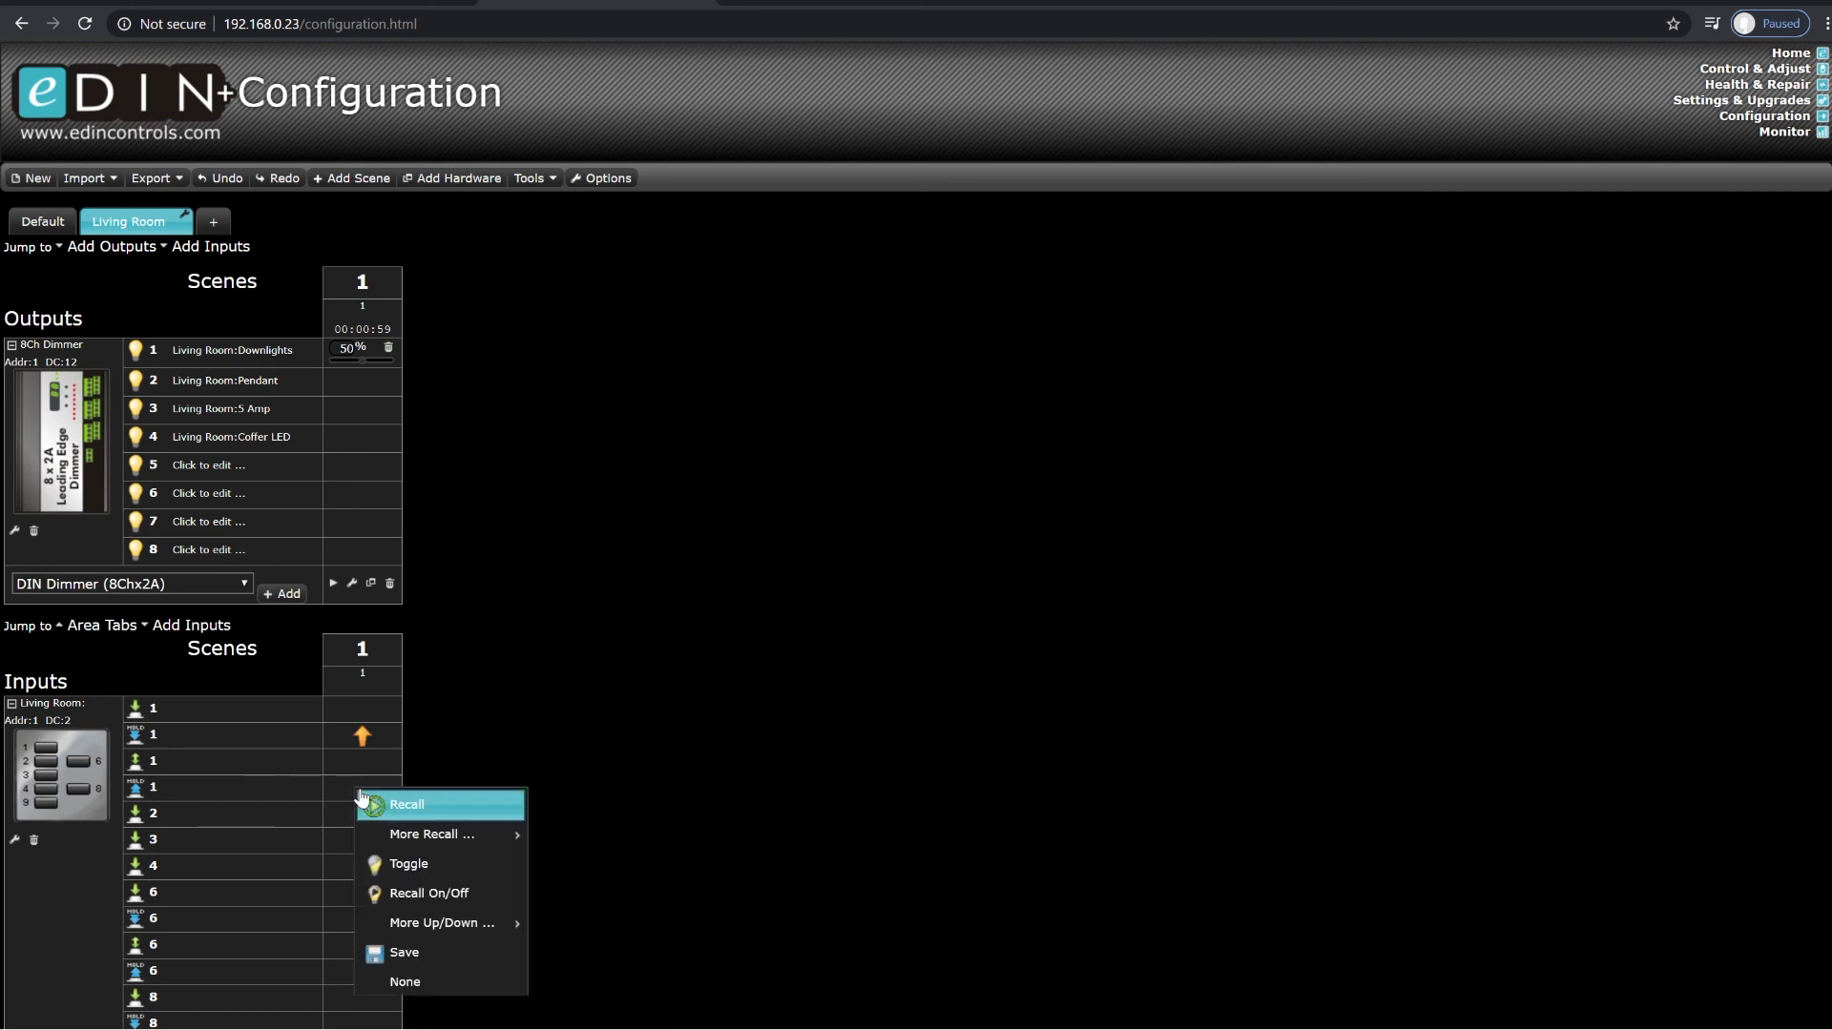
pyautogui.moveTo(438, 923)
pyautogui.click(591, 923)
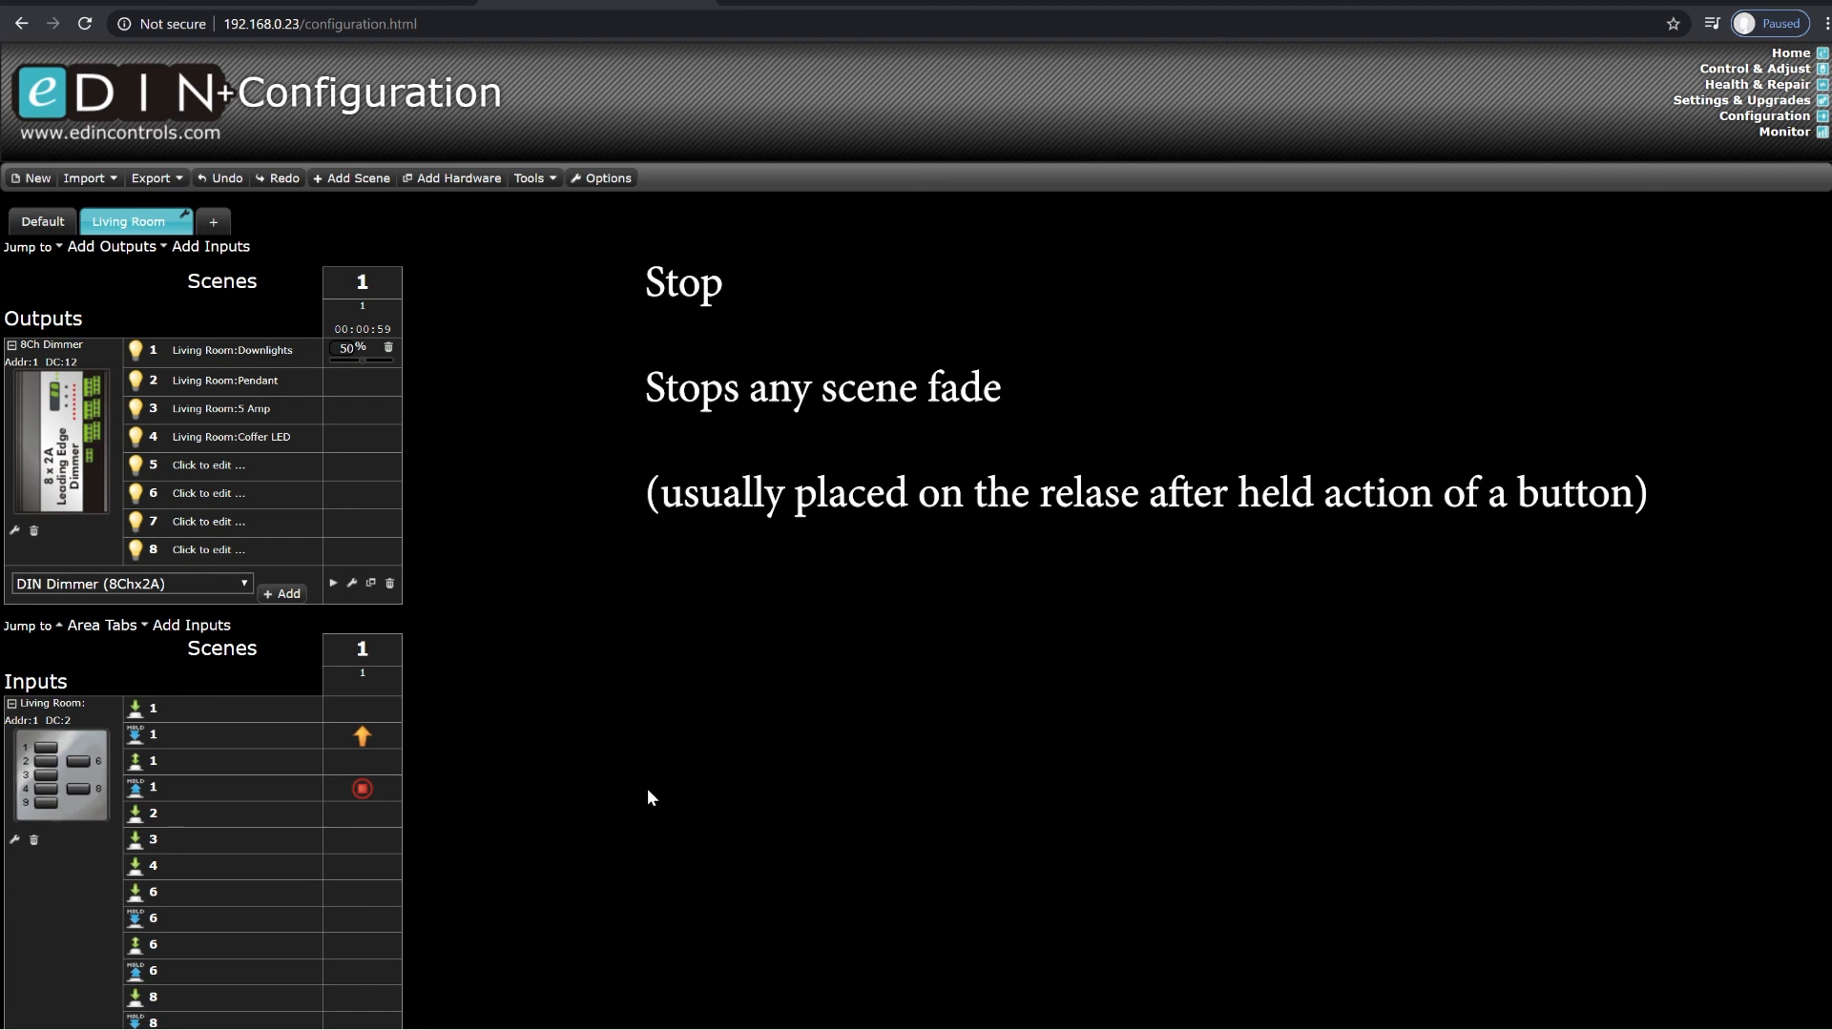
# Step: Change button 1's hold event action for scene 1 to Fade Down, and replace that with Fade Up/Down
pyautogui.rightClick(363, 733)
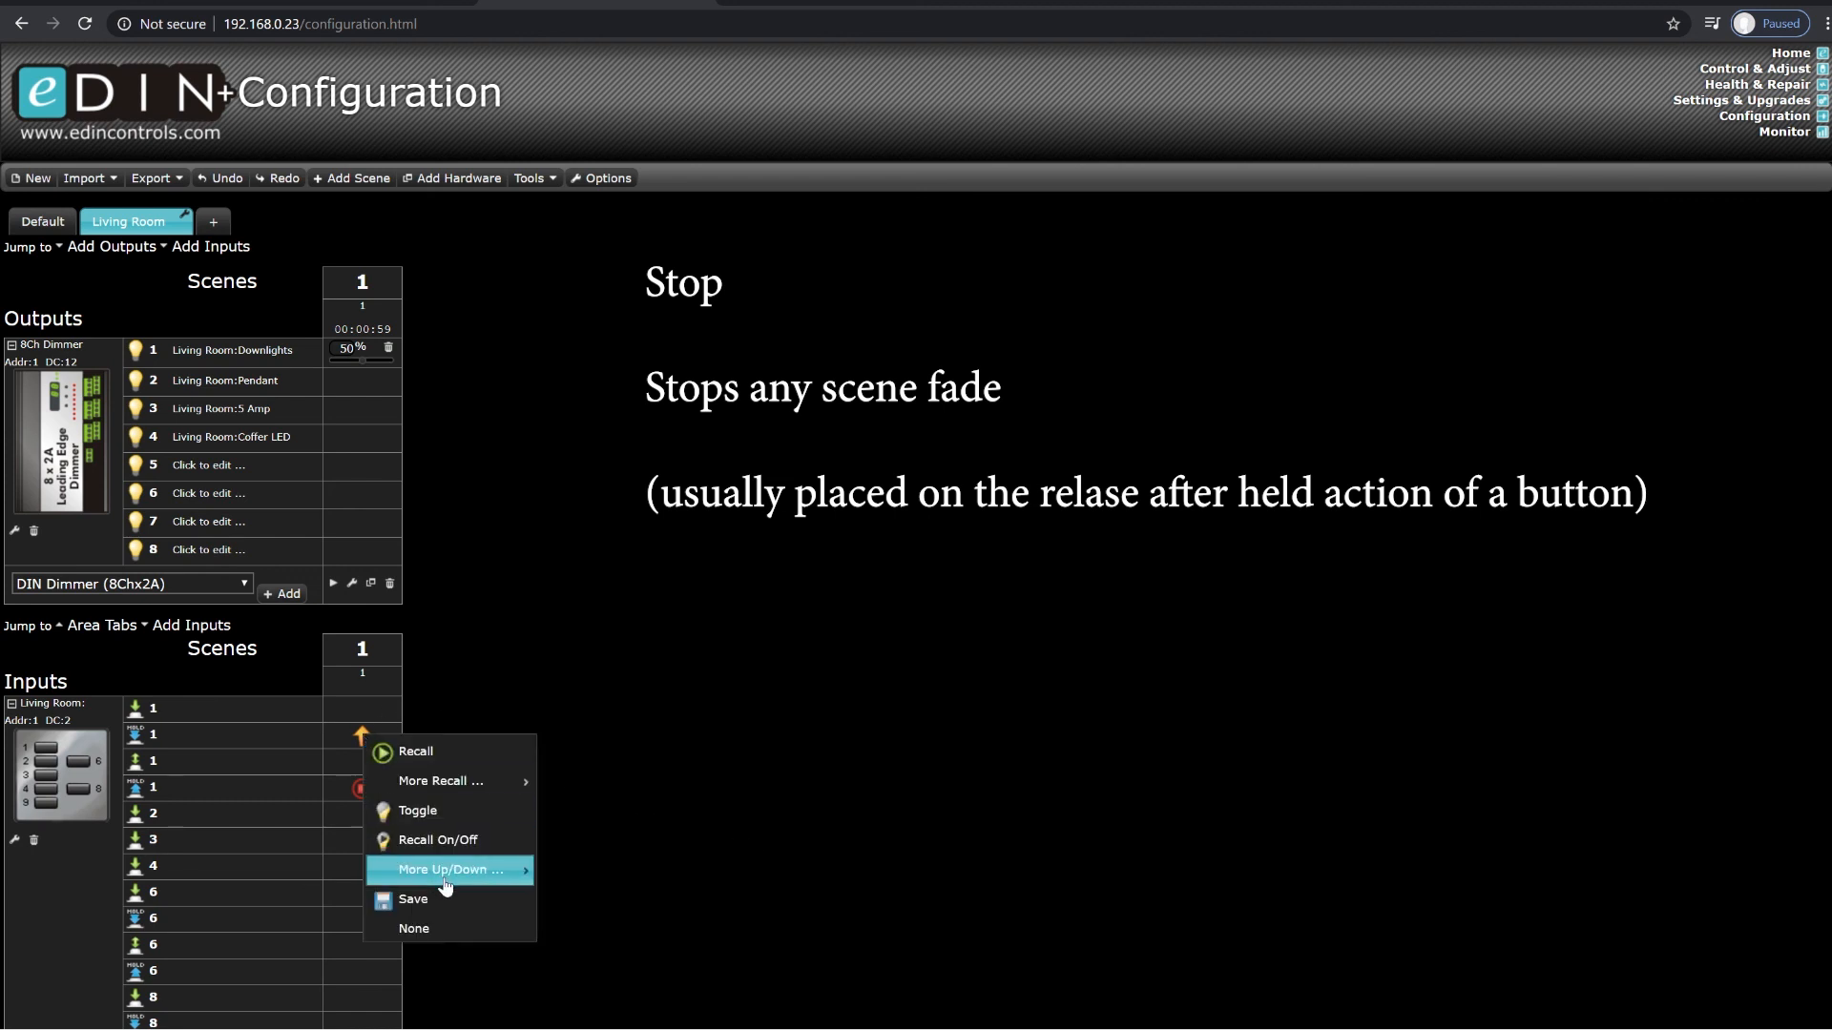
pyautogui.moveTo(452, 869)
pyautogui.click(573, 944)
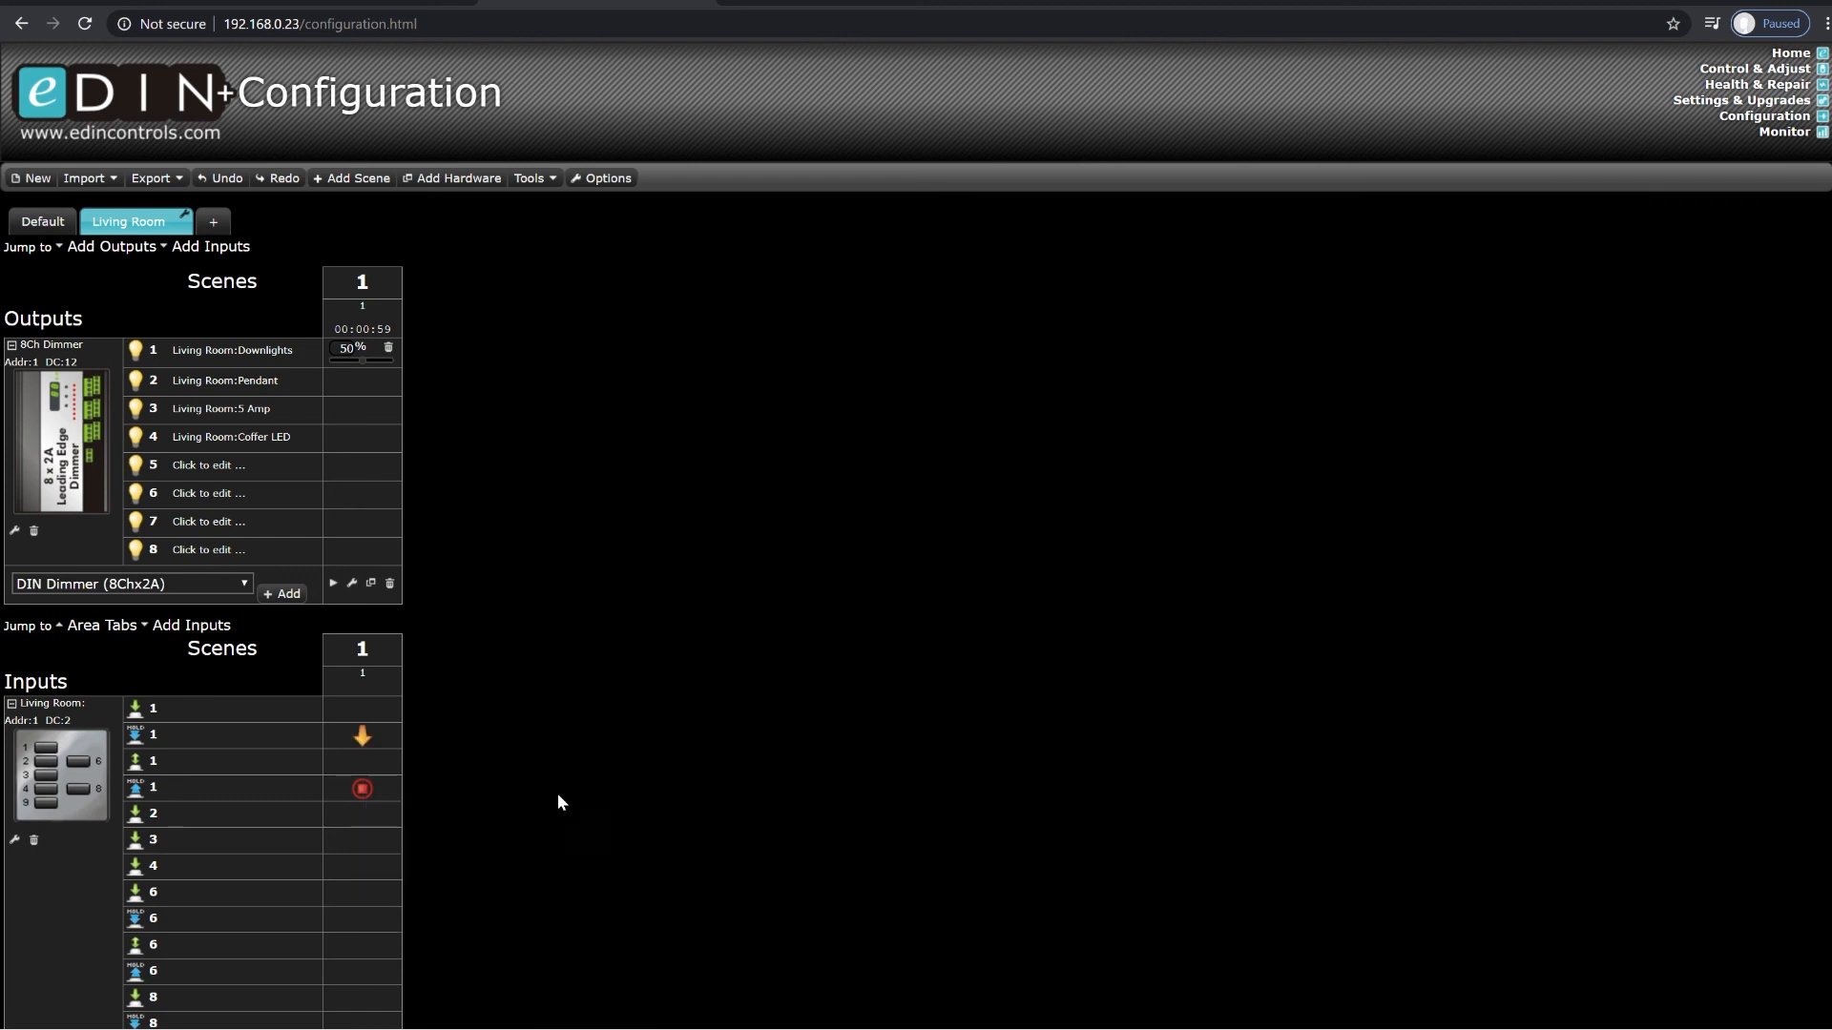
pyautogui.rightClick(357, 728)
pyautogui.moveTo(502, 876)
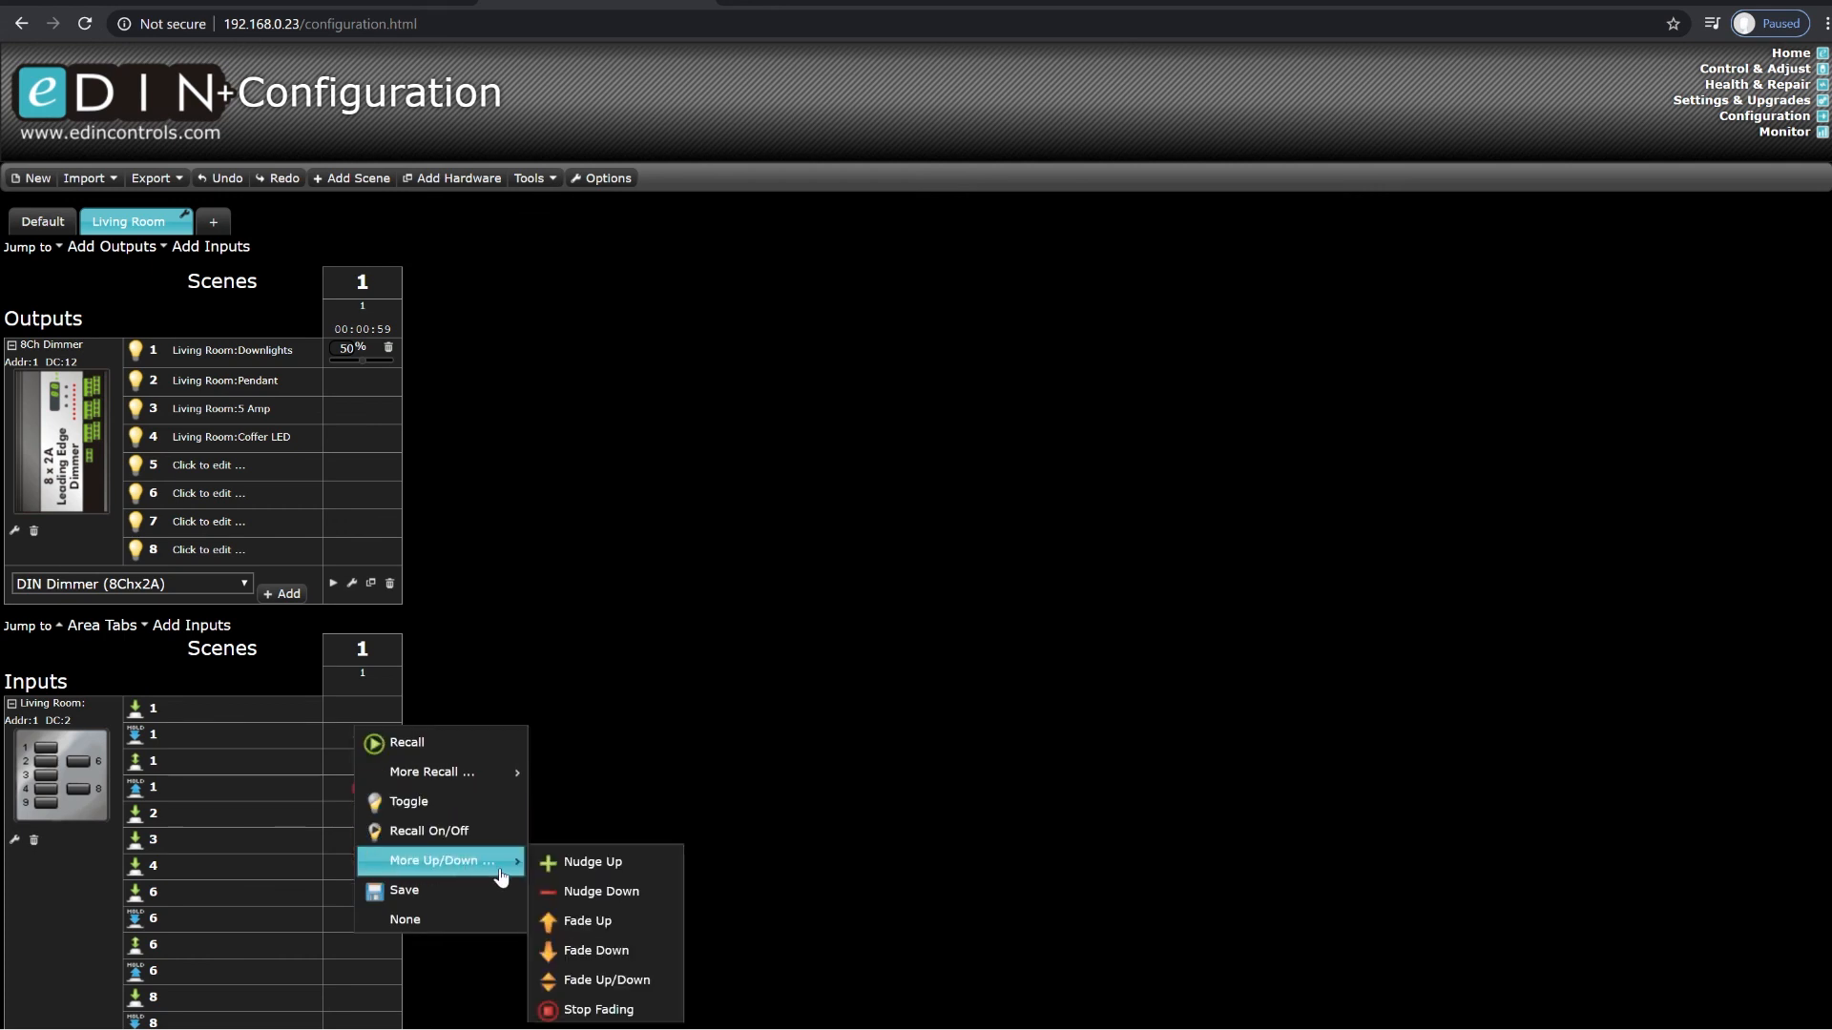
pyautogui.click(620, 982)
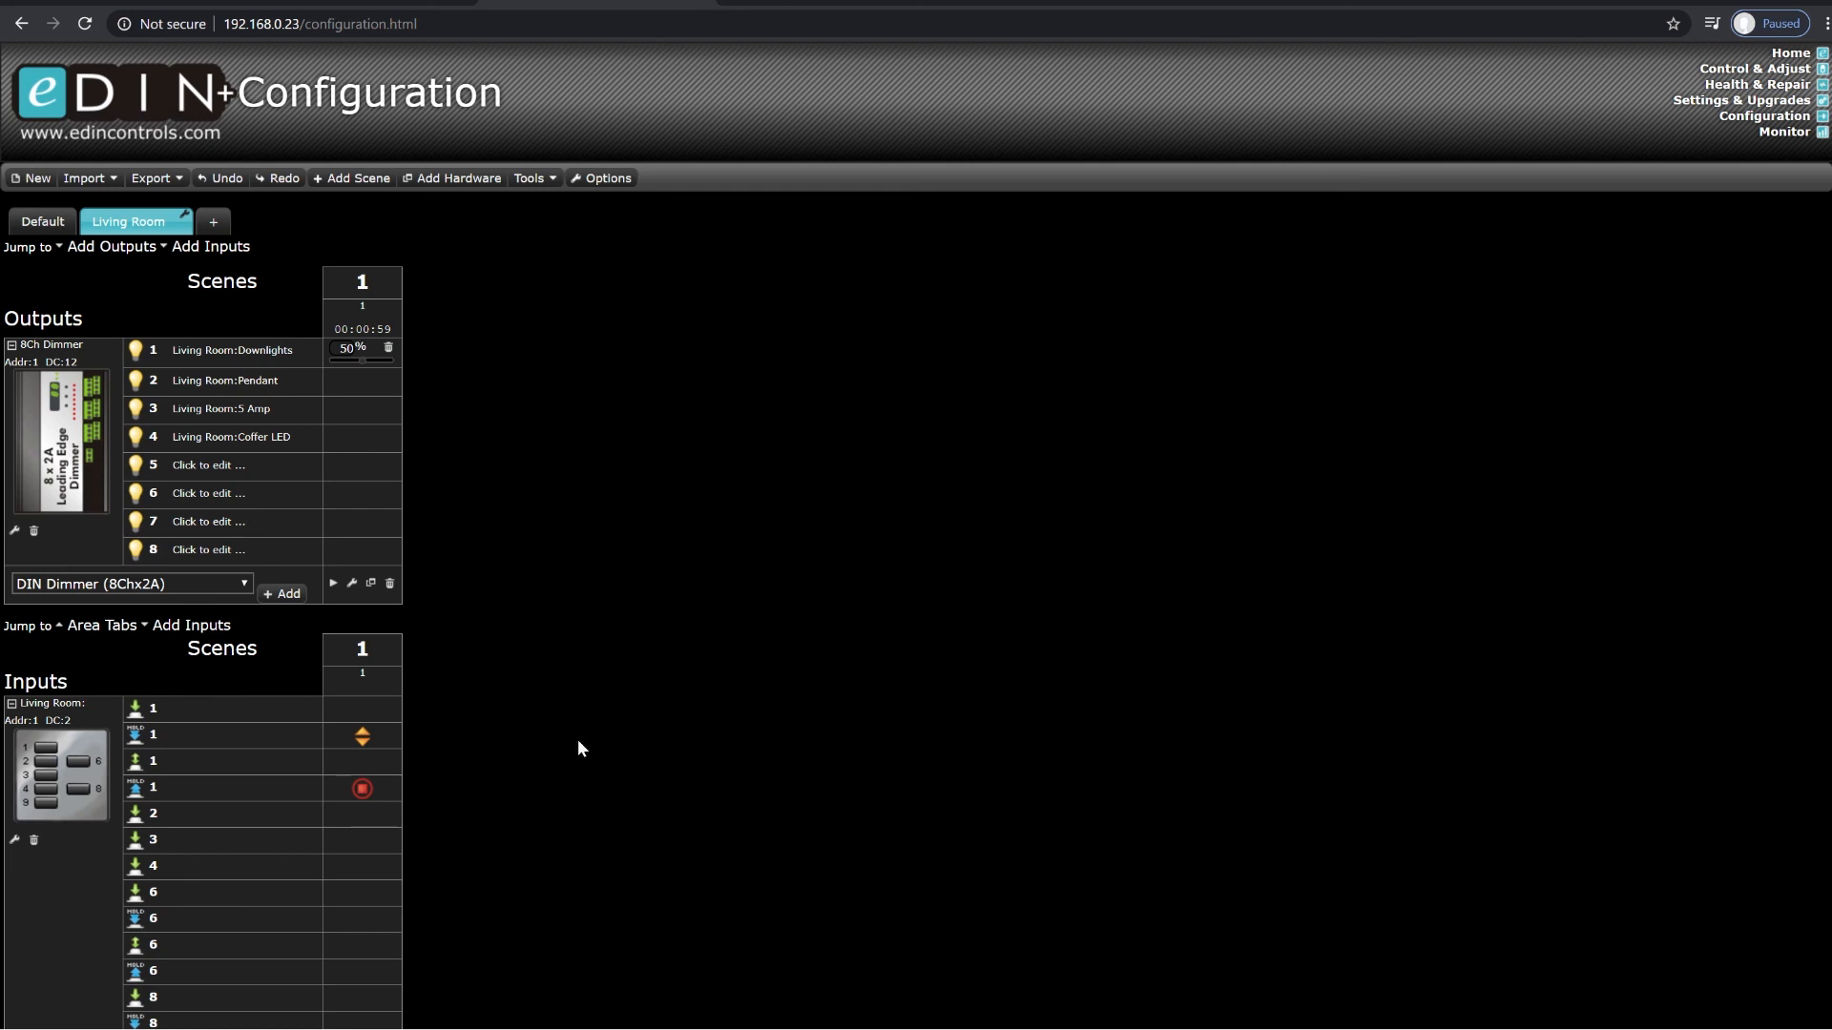
pyautogui.scroll(-2, 455, 709)
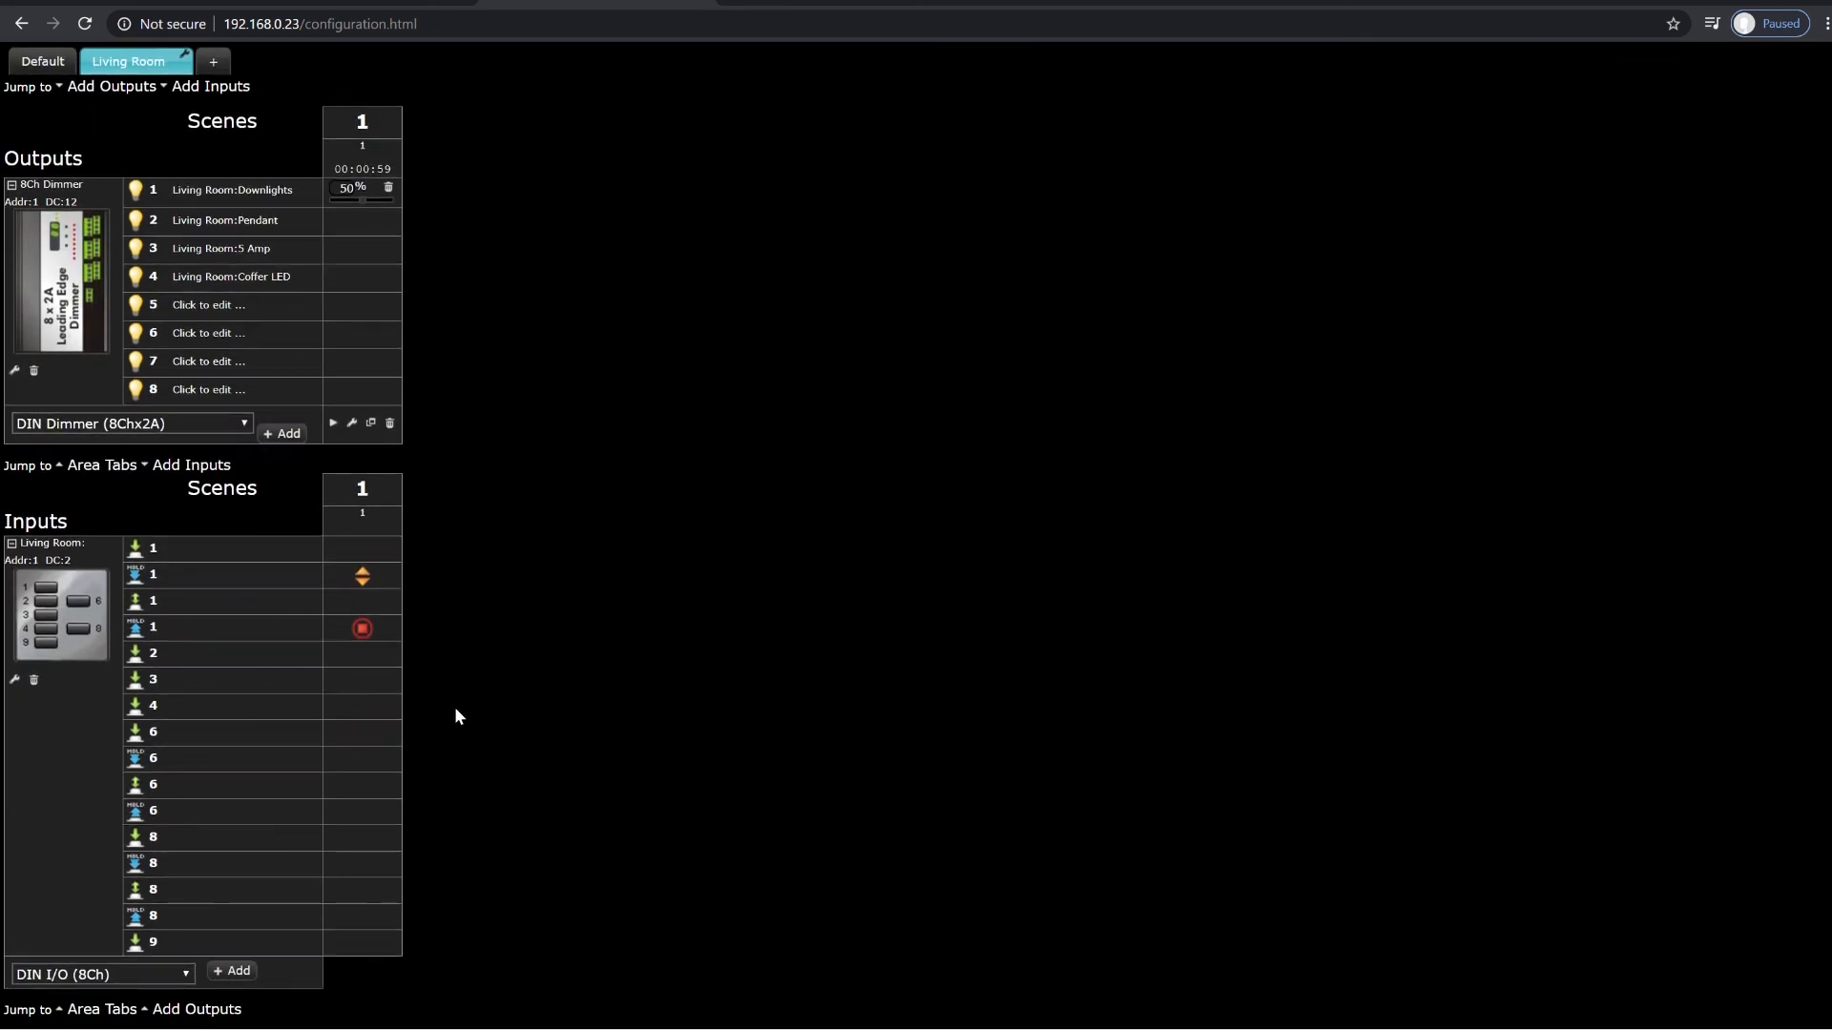